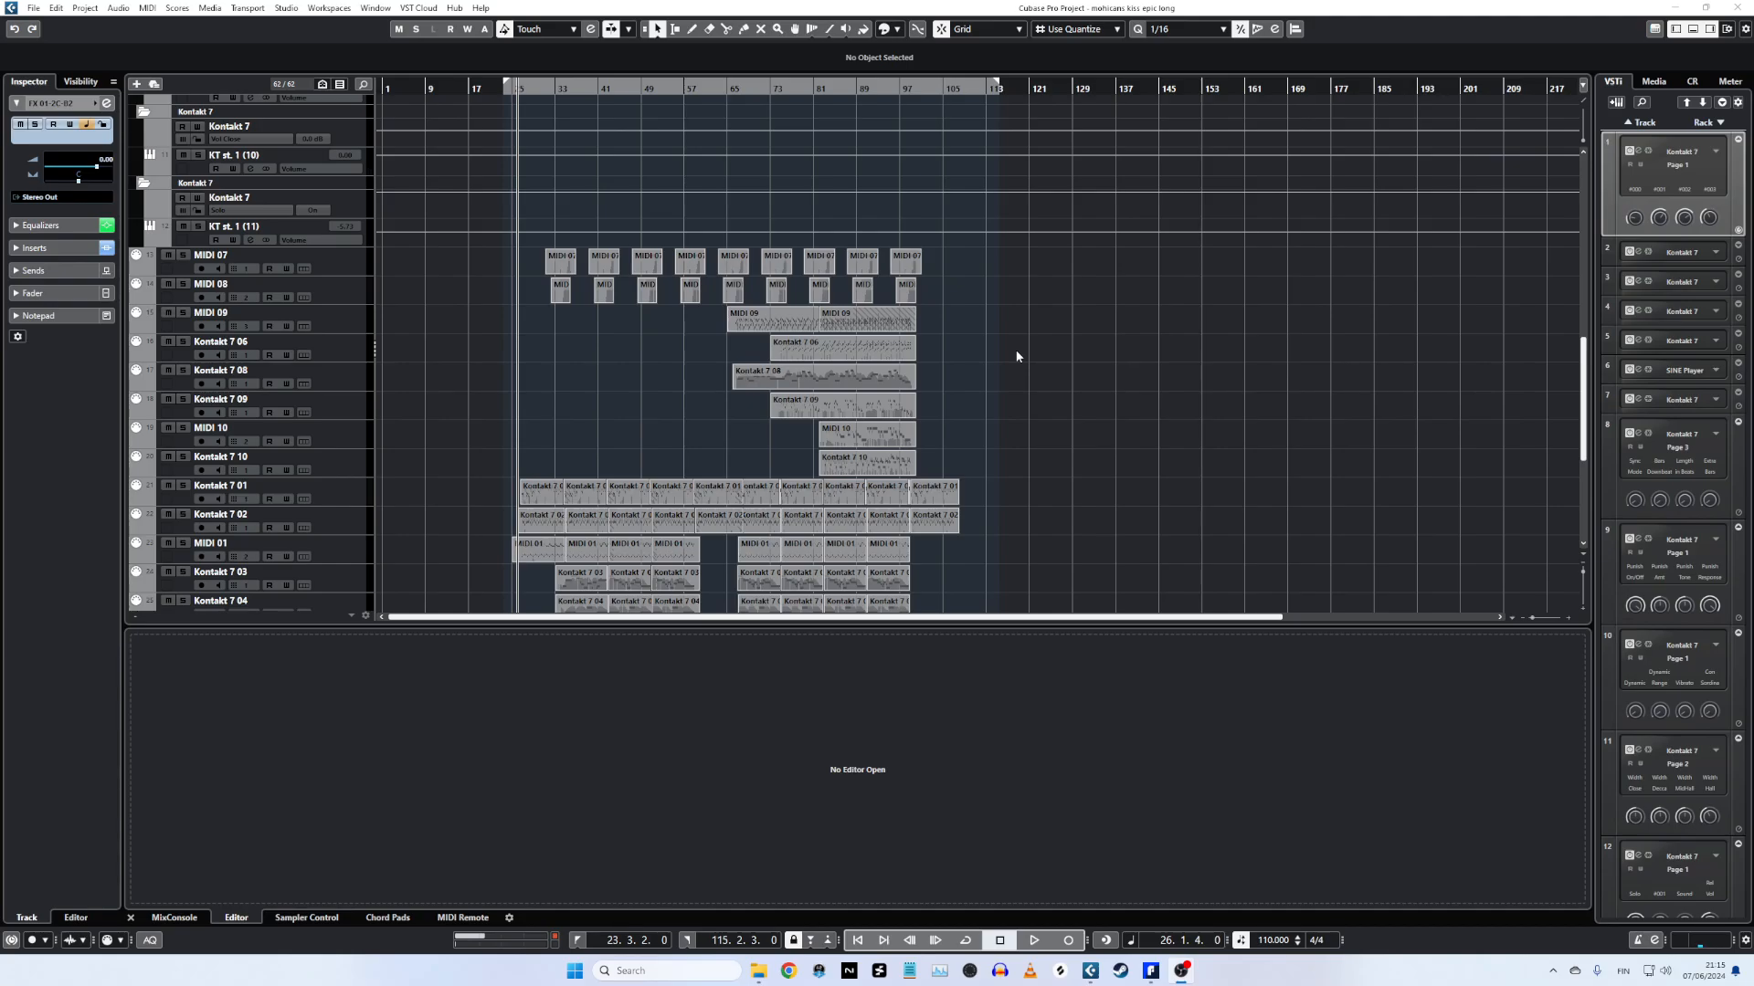
Look over the project's track arrangement from the MIDI 07 track down to the FX channel.
{"action": "scroll", "coordinate": [1003, 355], "scroll_direction": "down", "scroll_amount": 5}
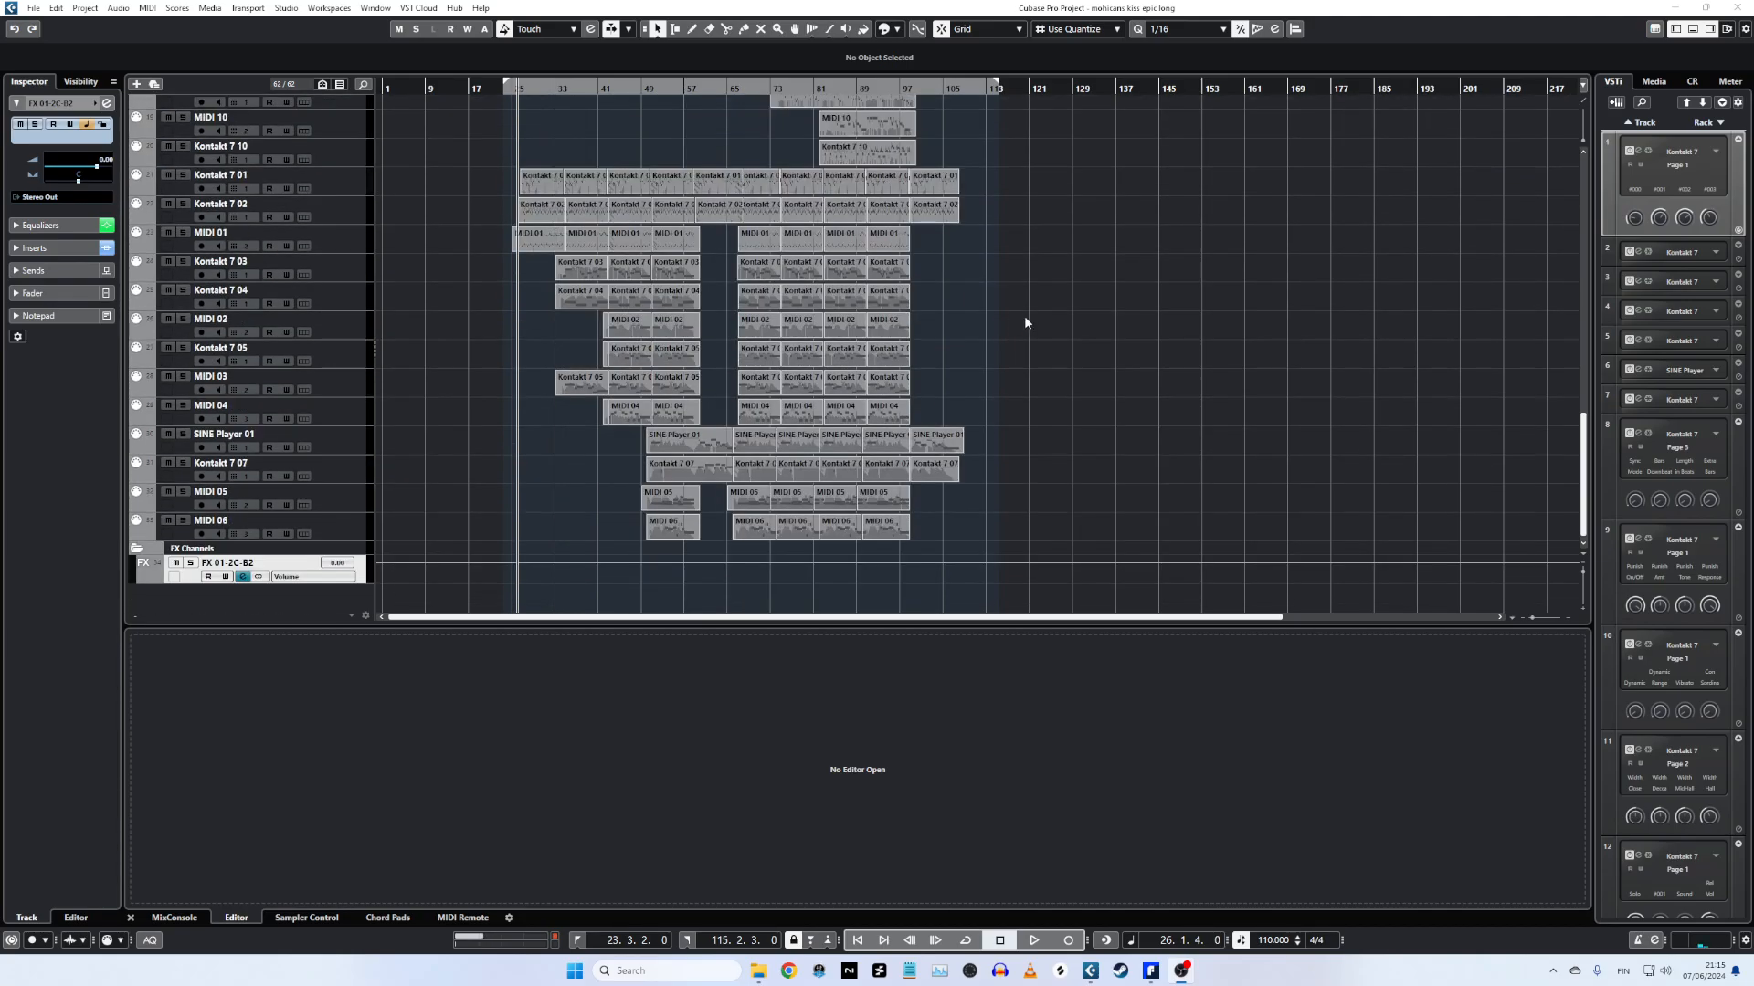
{"action": "scroll", "coordinate": [1021, 314], "scroll_direction": "up", "scroll_amount": 5}
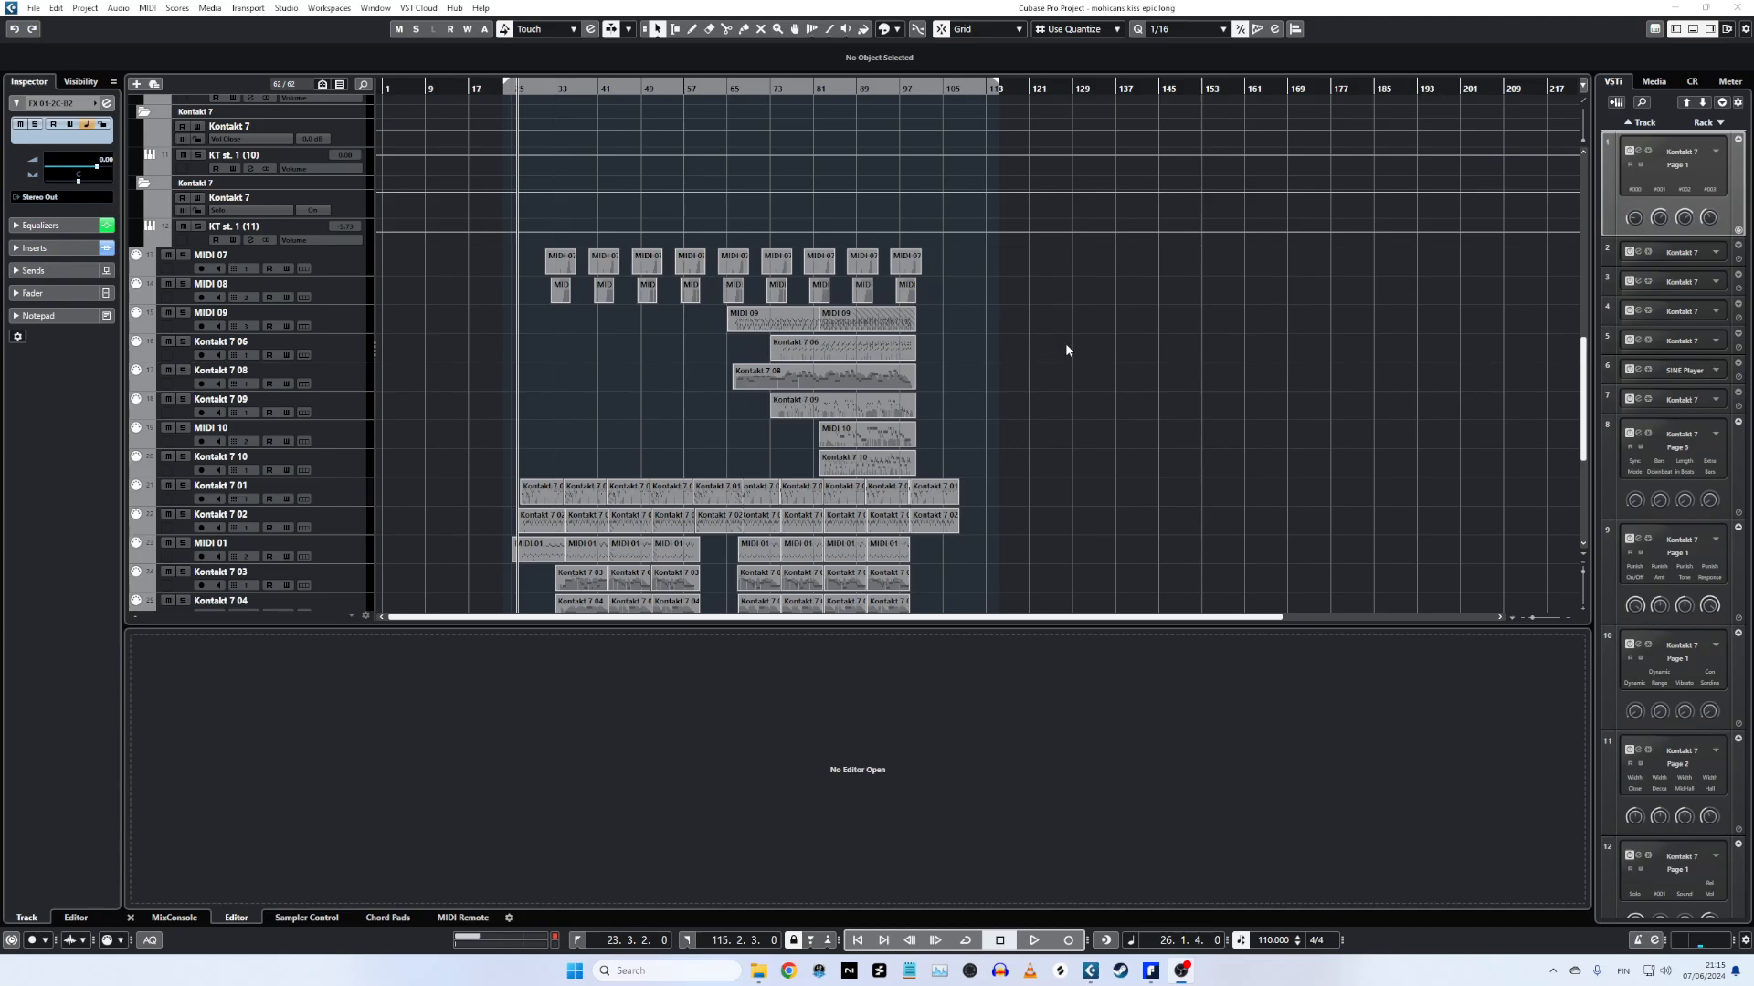
{"action": "scroll", "coordinate": [1043, 343], "scroll_direction": "down", "scroll_amount": 3}
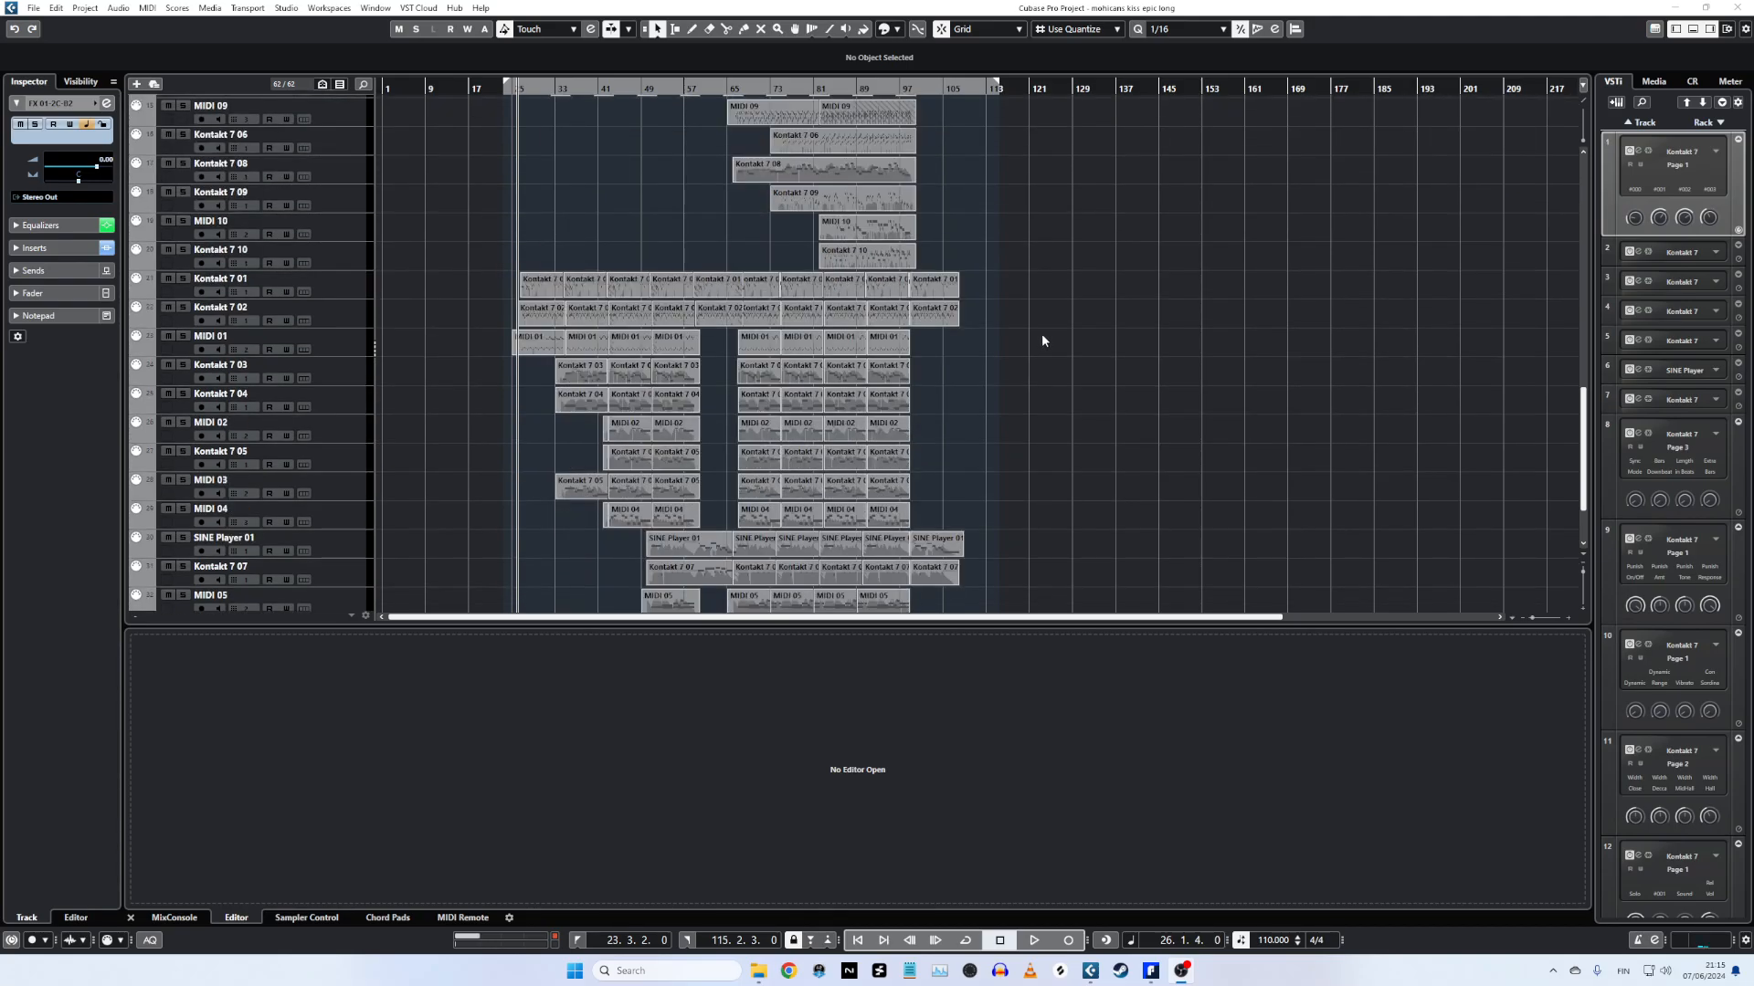
{"action": "scroll", "coordinate": [1042, 340], "scroll_direction": "up", "scroll_amount": 2}
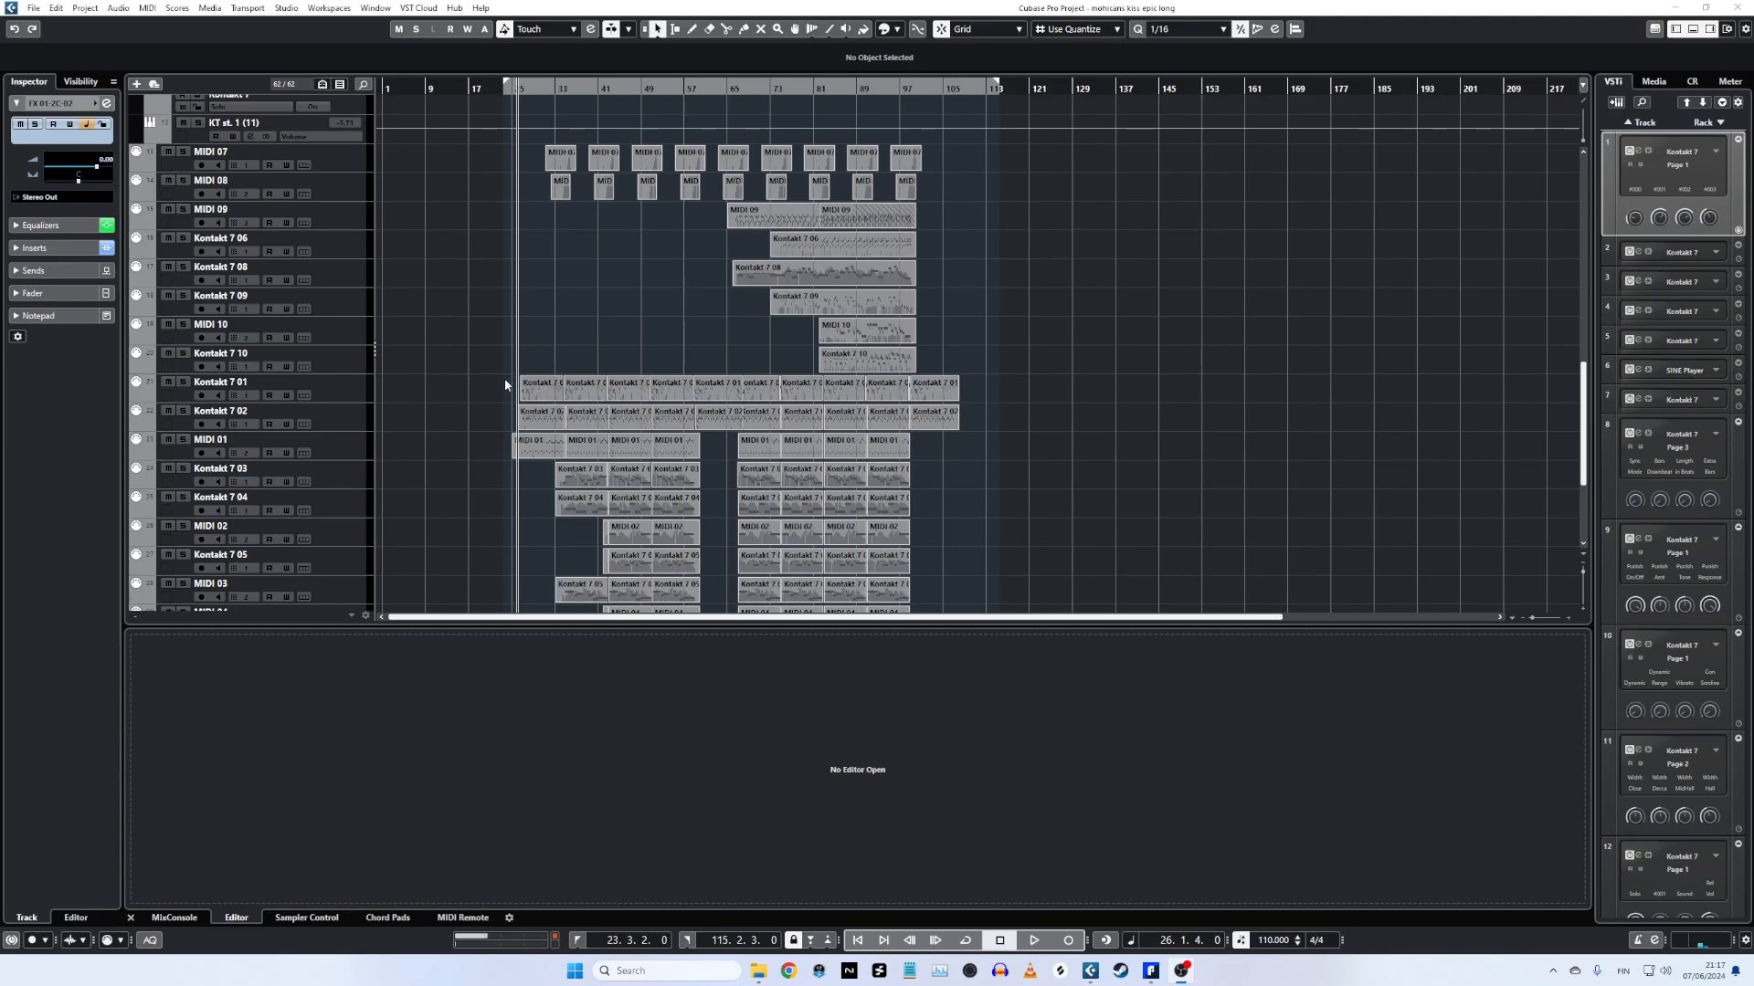
{"action": "scroll", "coordinate": [598, 310], "scroll_direction": "down", "scroll_amount": 4}
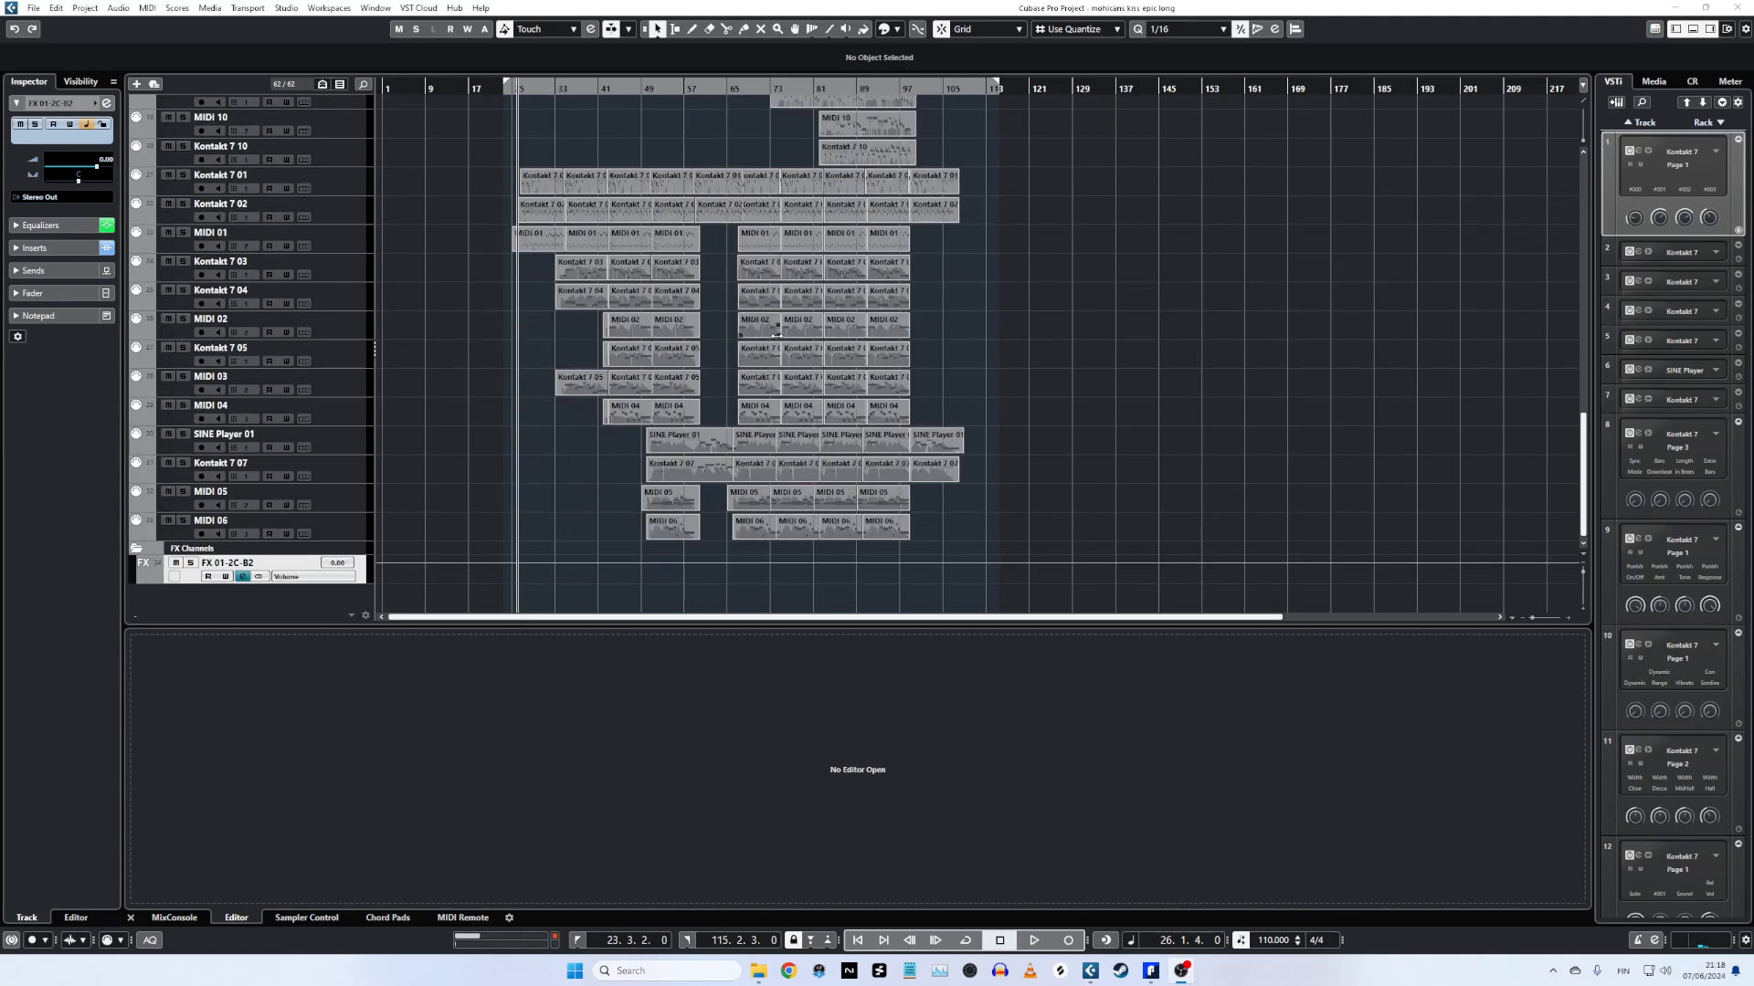
{"action": "scroll", "coordinate": [776, 329], "scroll_direction": "up", "scroll_amount": 4}
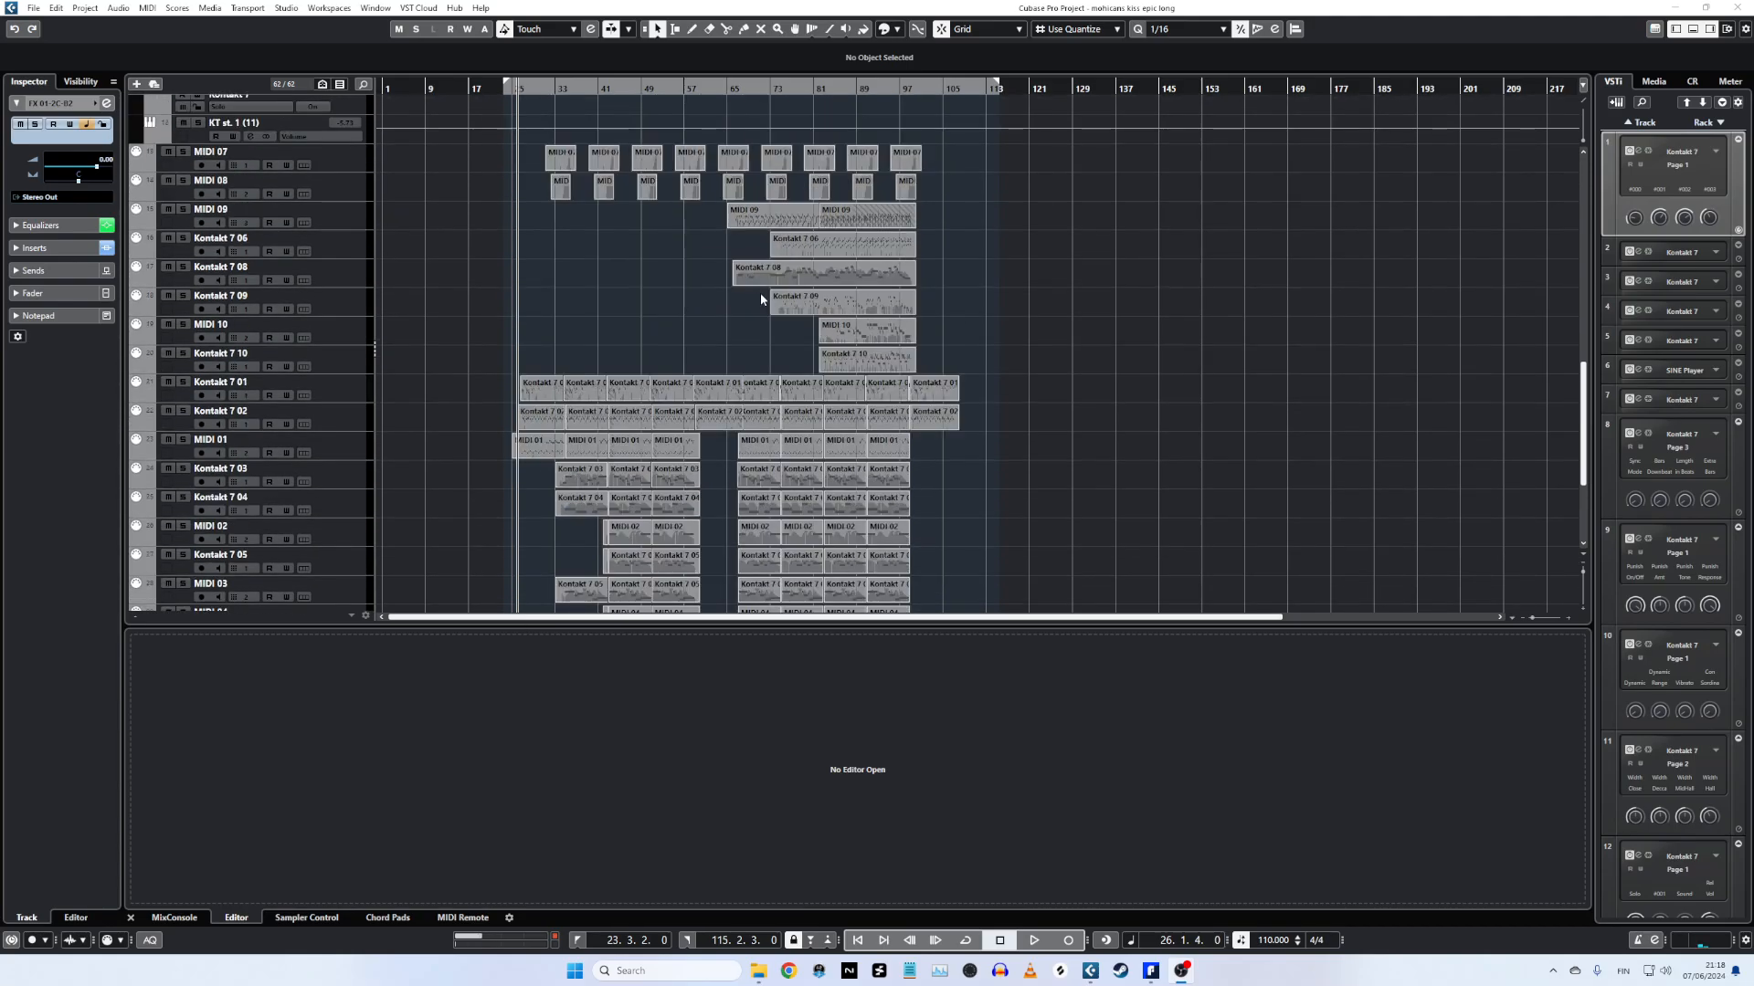
{"action": "scroll", "coordinate": [760, 299], "scroll_direction": "down", "scroll_amount": 4}
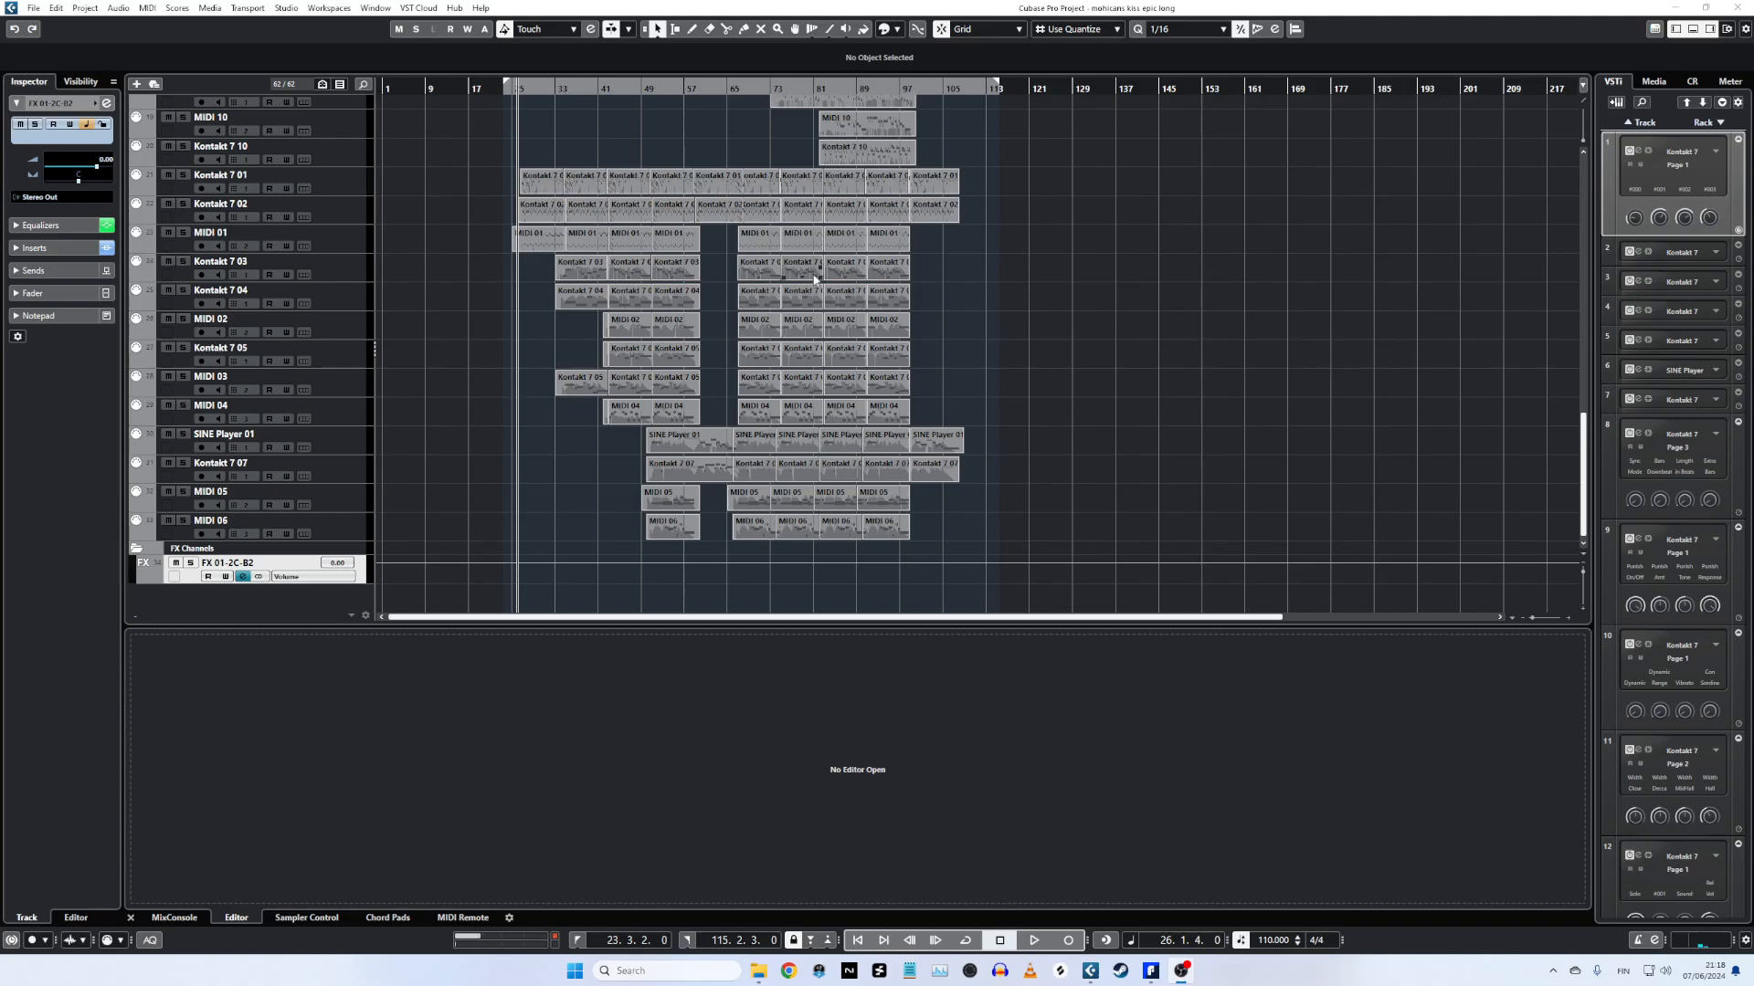
{"action": "scroll", "coordinate": [812, 281], "scroll_direction": "up", "scroll_amount": 3}
{"action": "scroll", "coordinate": [809, 273], "scroll_direction": "down", "scroll_amount": 3}
Select the tracks from Kontakt 7 01 through MIDI 06, followed by the group from MIDI 07 through Kontakt 7 10.
{"action": "left_click", "coordinate": [338, 180]}
{"action": "left_click", "coordinate": [342, 527], "text": "shift"}
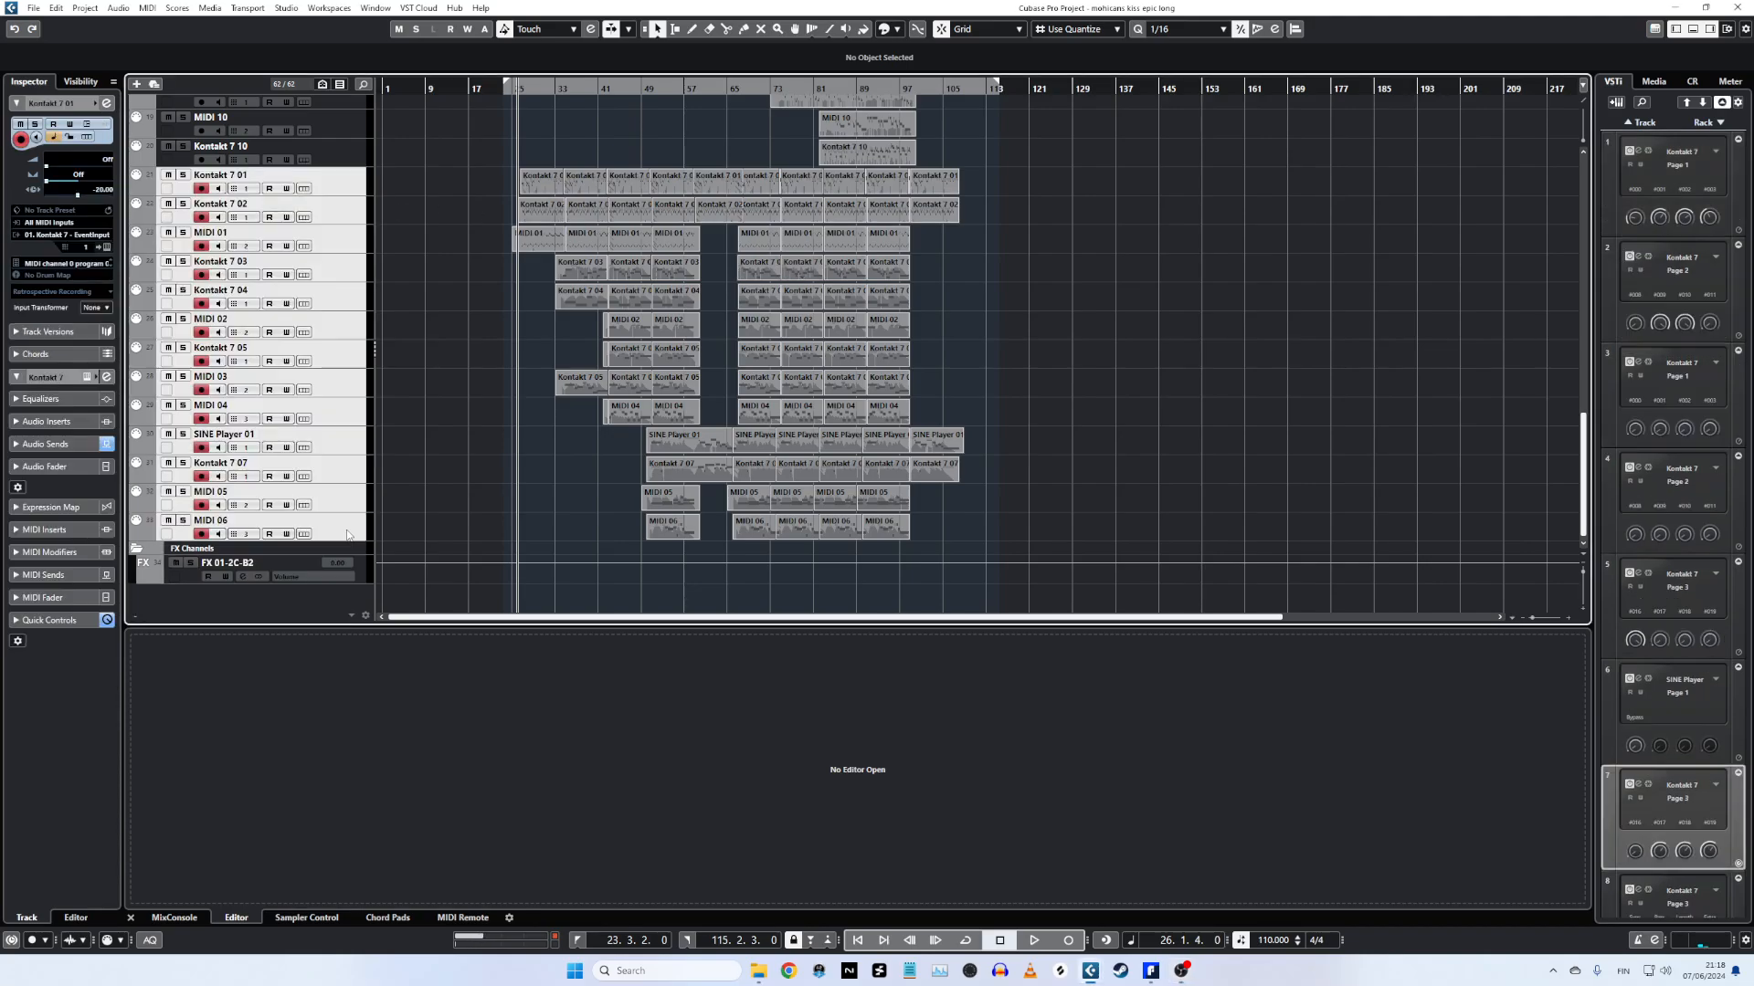
{"action": "scroll", "coordinate": [515, 386], "scroll_direction": "up", "scroll_amount": 5}
{"action": "left_click", "coordinate": [342, 171]}
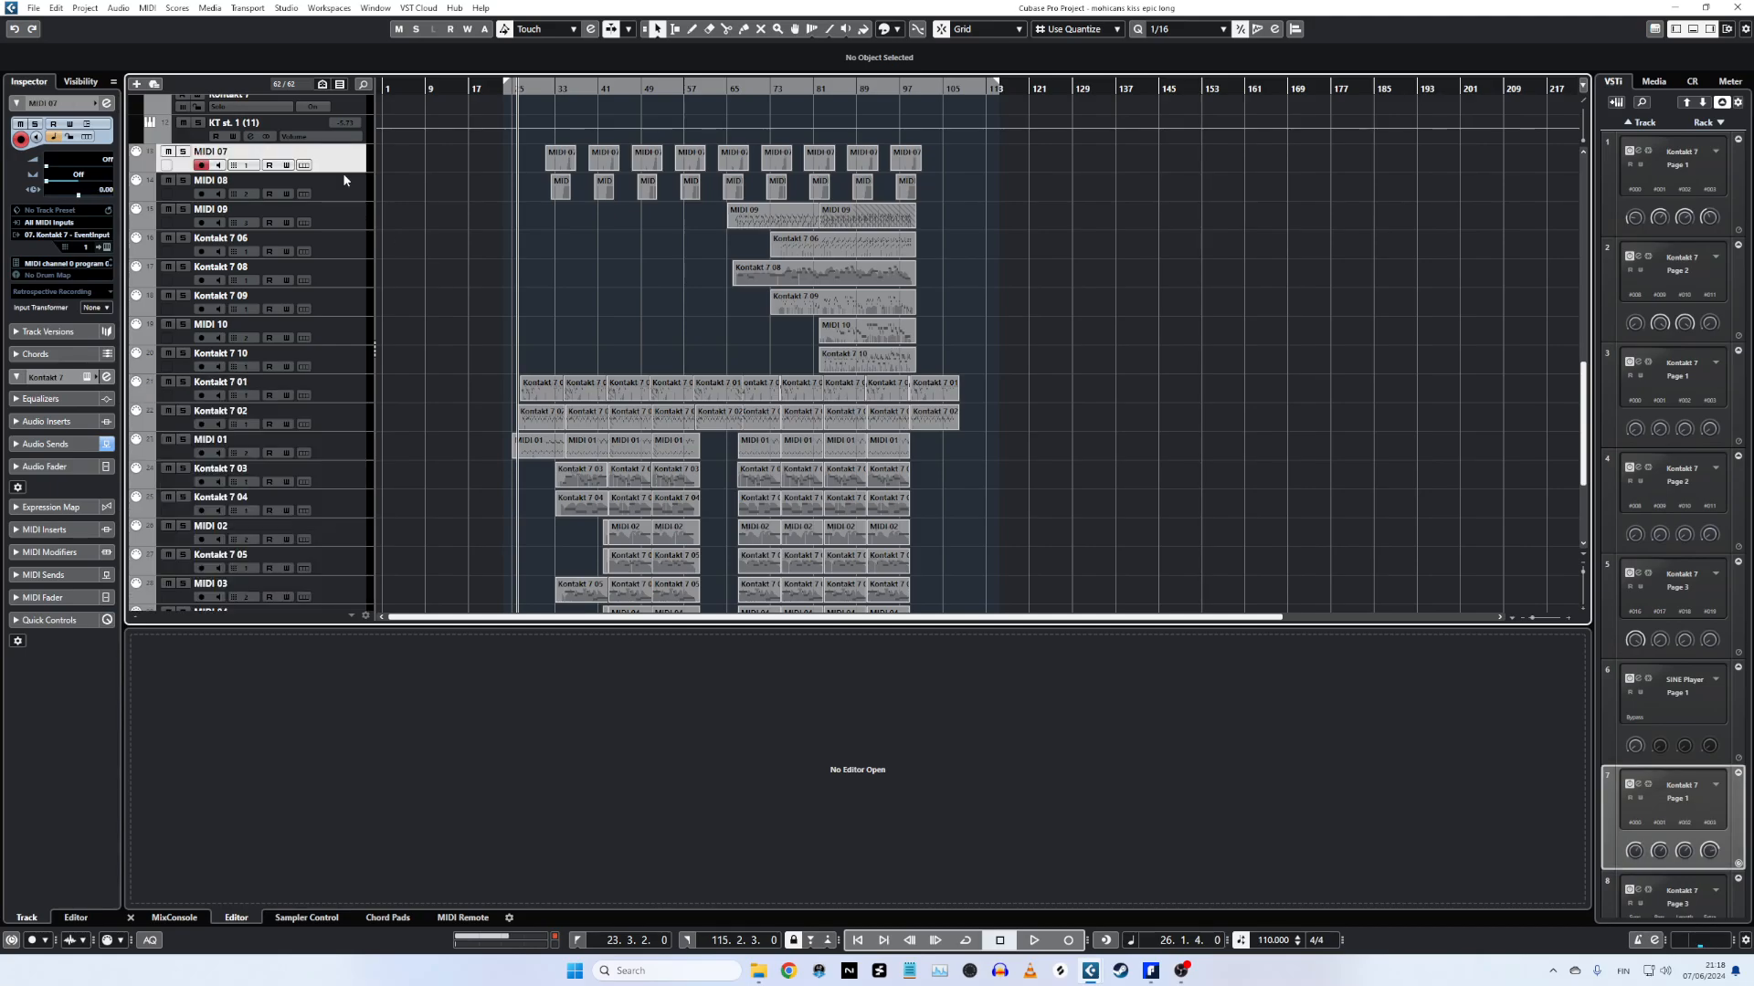
{"action": "left_click", "coordinate": [348, 325], "text": "shift"}
{"action": "left_click", "coordinate": [352, 355], "text": "shift"}
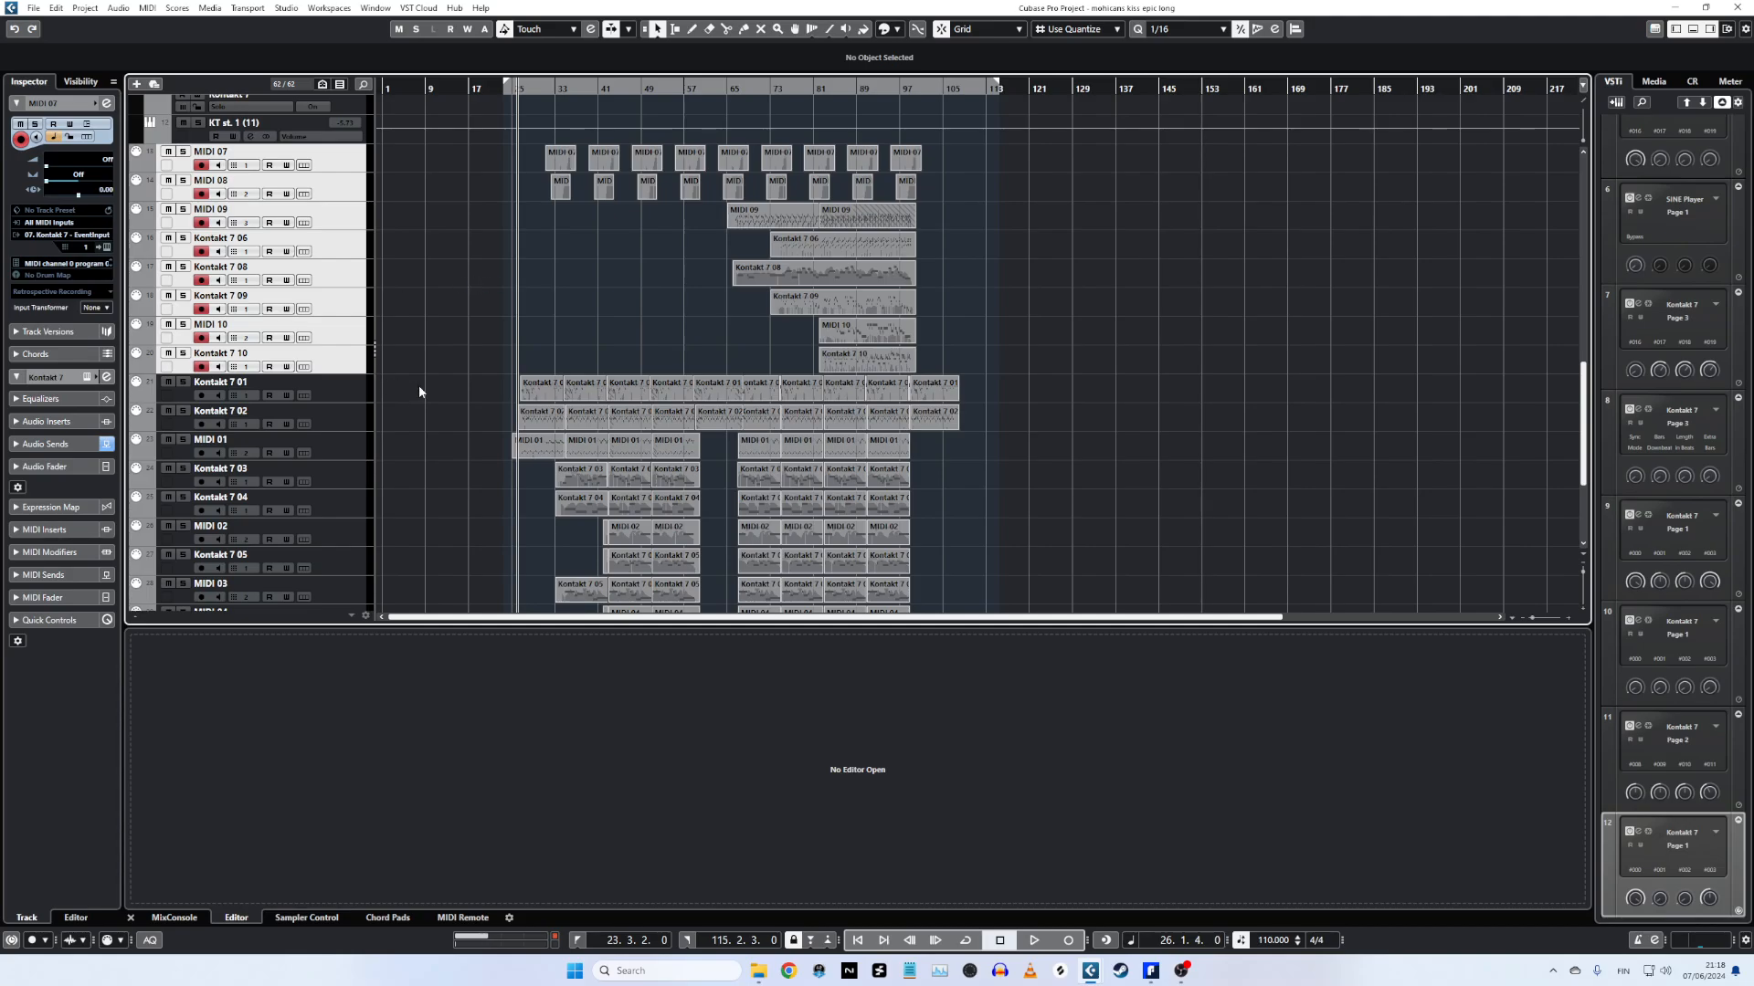
Solo the Kontakt 7 01 track and place the playhead at about bar 26.
{"action": "left_click", "coordinate": [346, 397]}
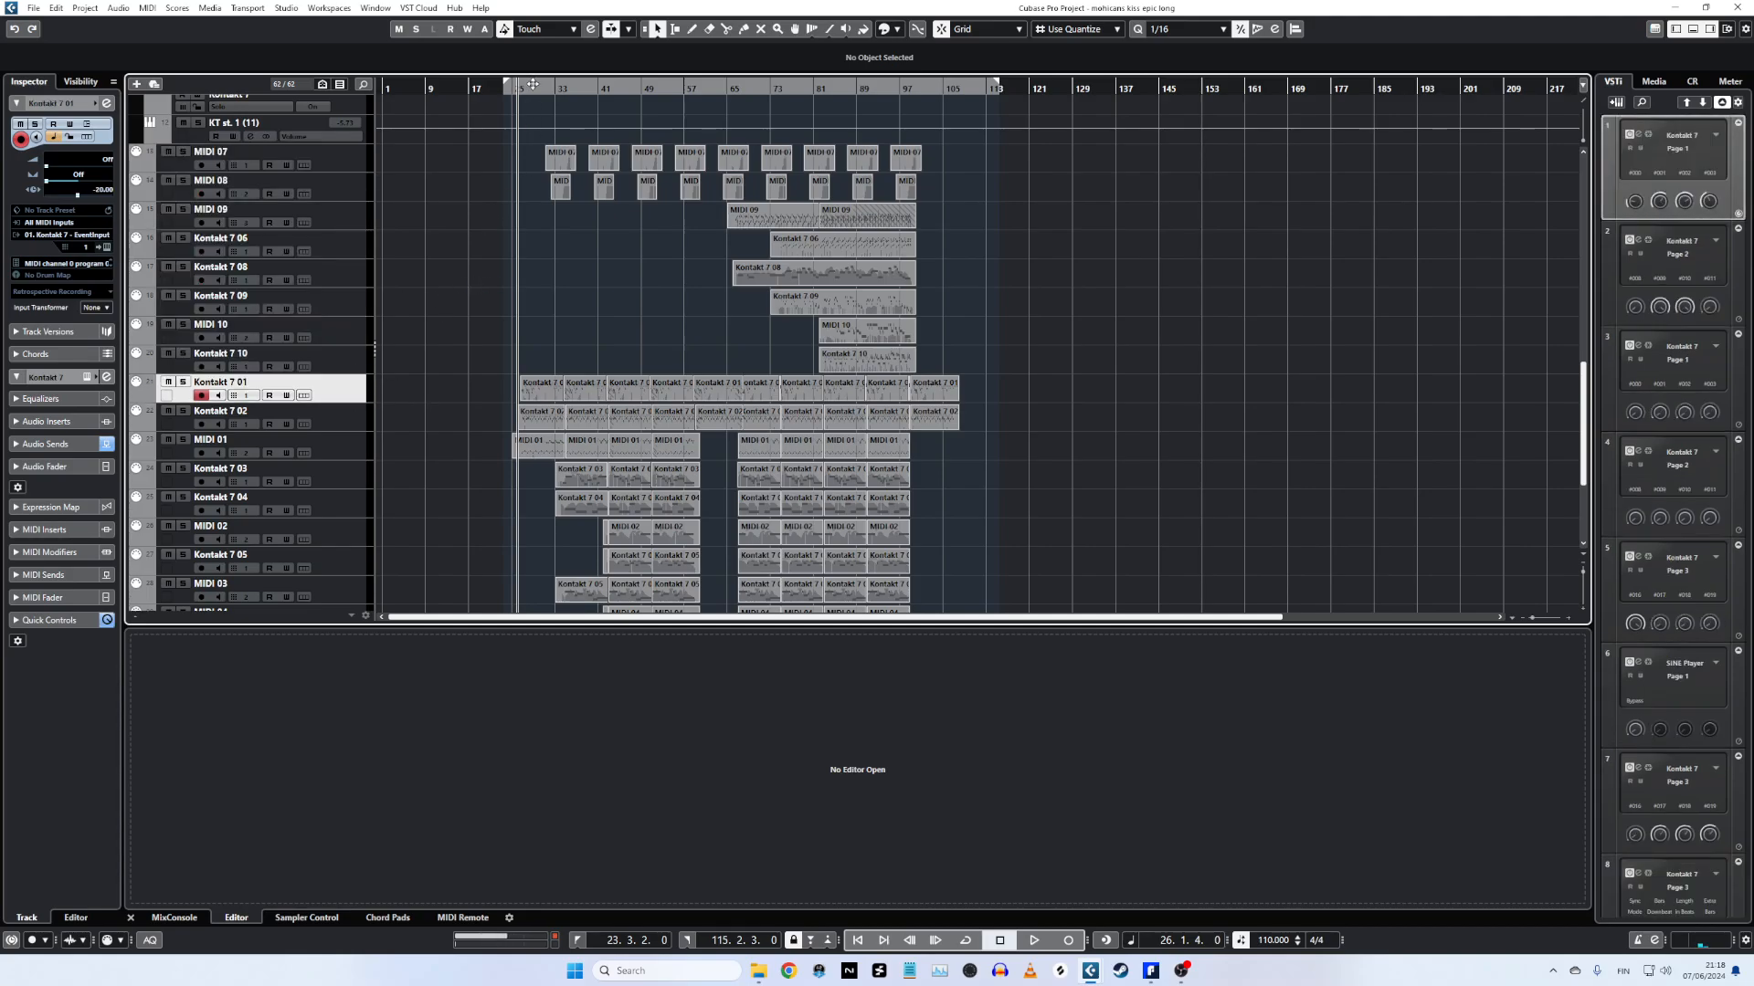
{"action": "left_click_drag", "start_coordinate": [533, 84], "coordinate": [526, 85]}
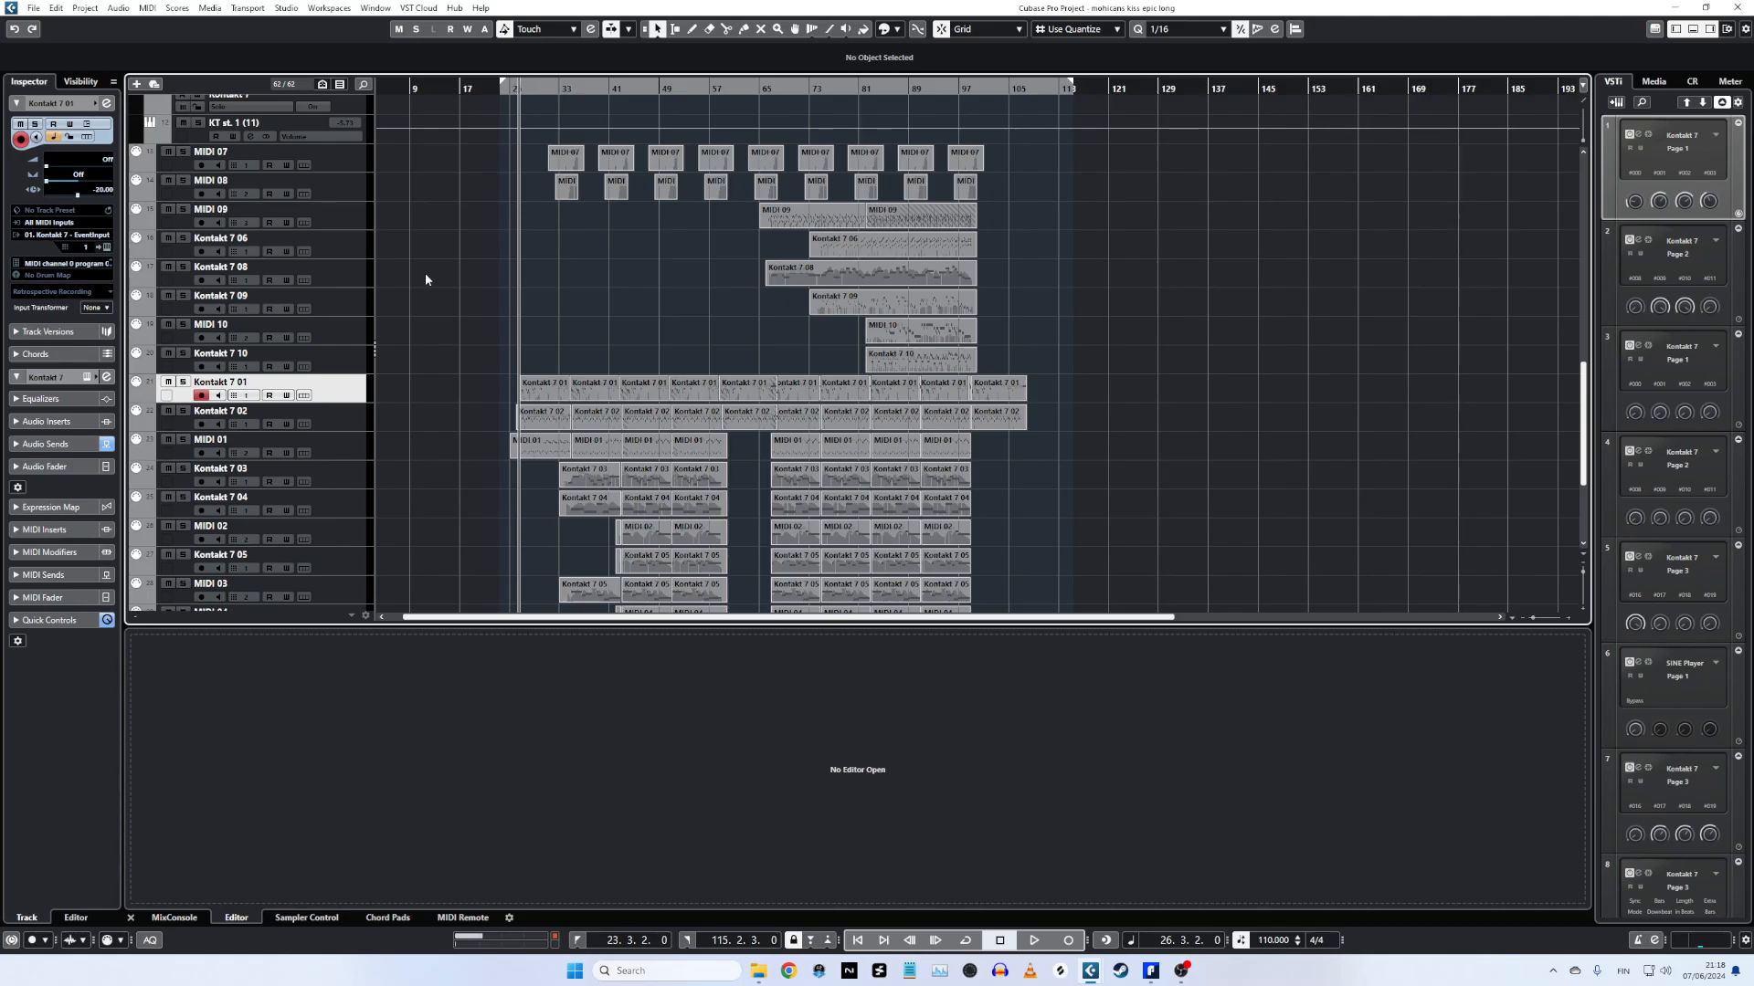
{"action": "left_click", "coordinate": [183, 381]}
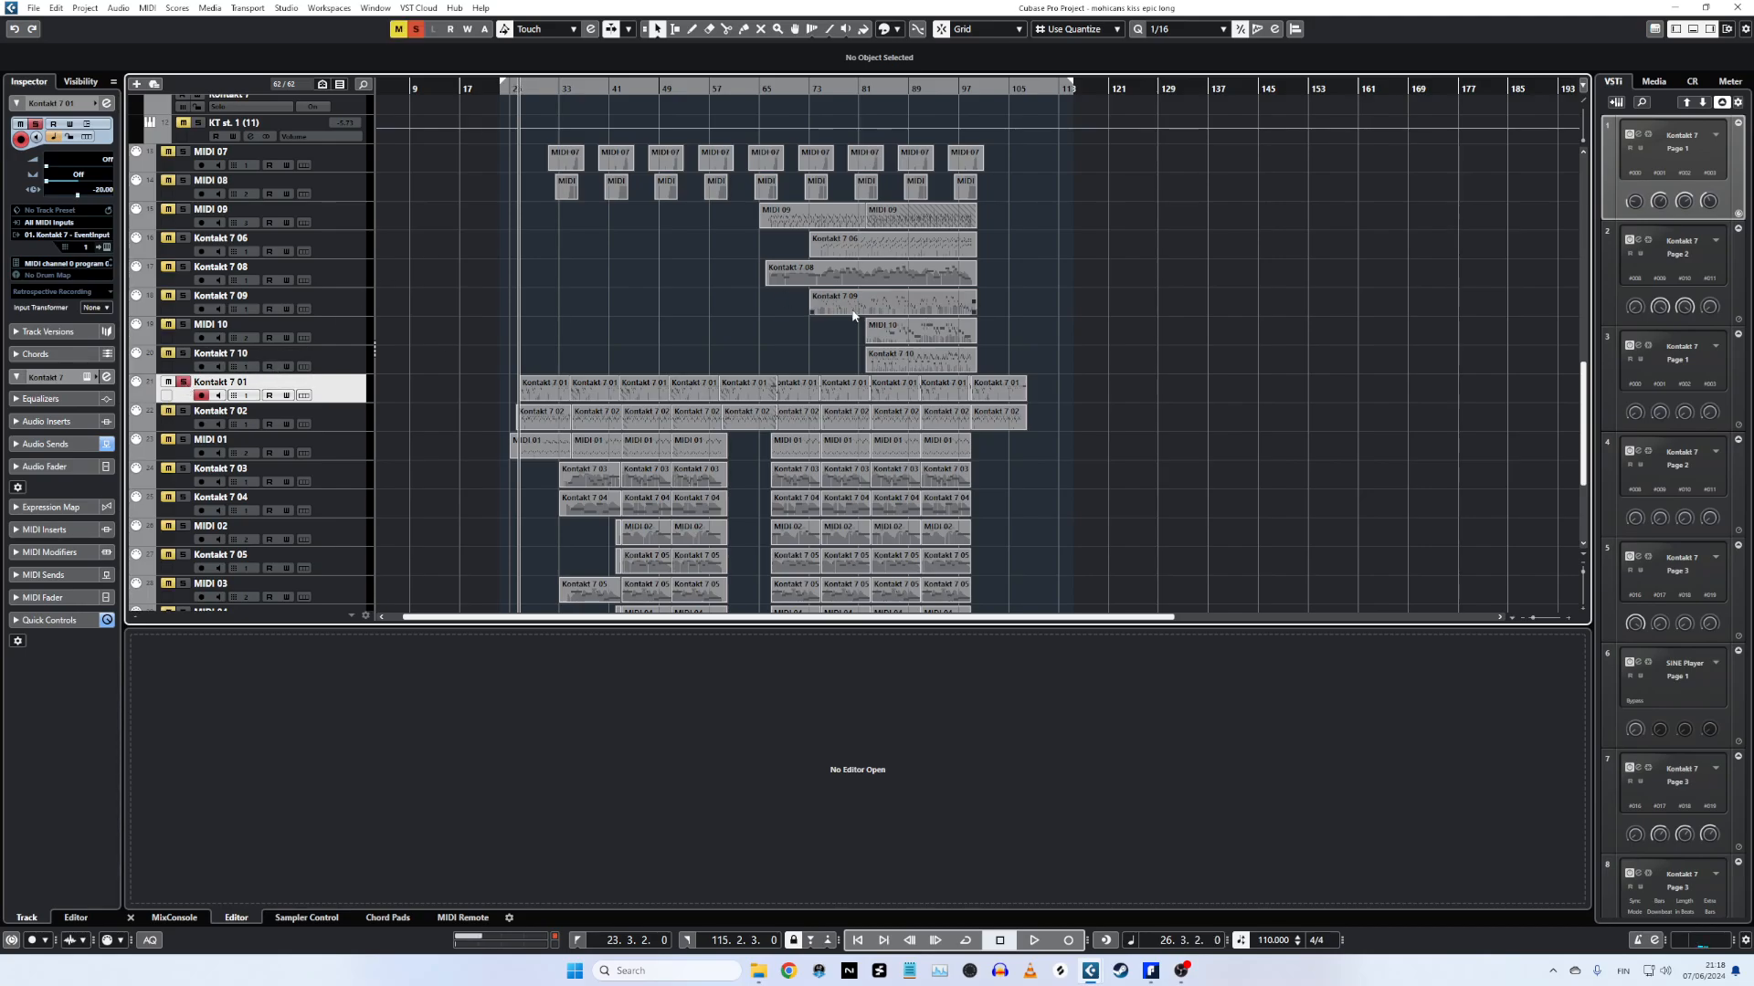
{"action": "scroll", "coordinate": [372, 405], "scroll_direction": "down", "scroll_amount": 5}
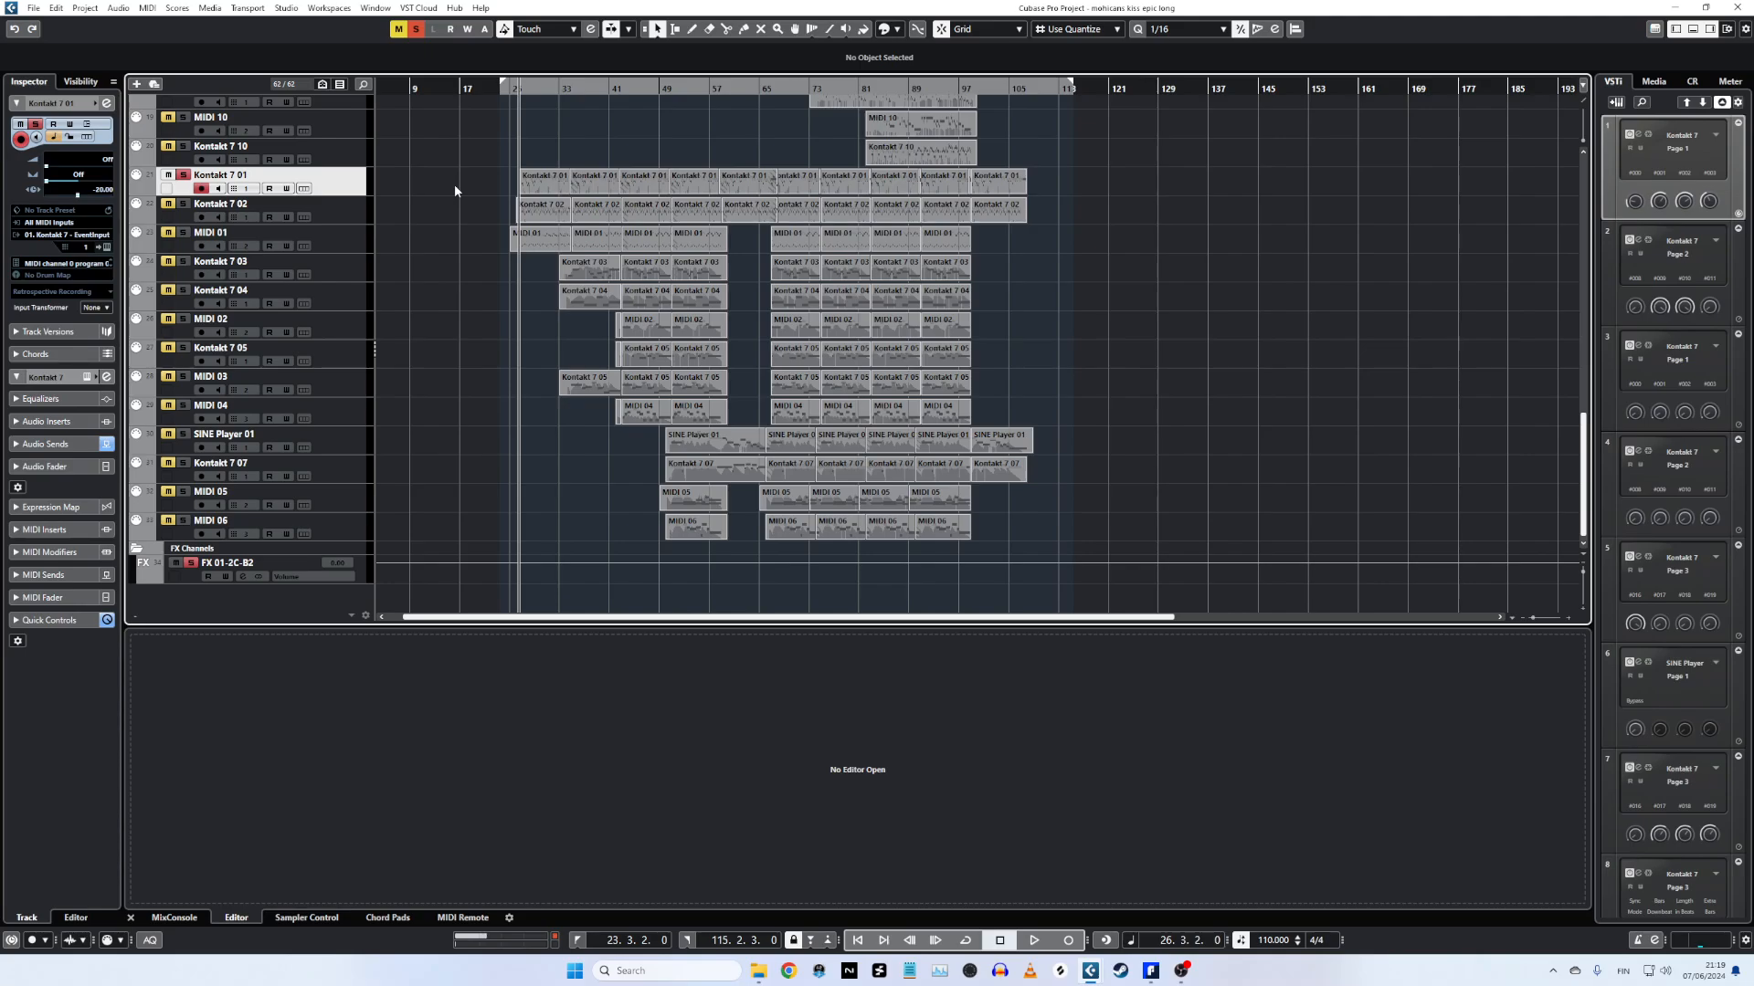
{"action": "left_click", "coordinate": [513, 89]}
{"action": "left_click", "coordinate": [514, 88]}
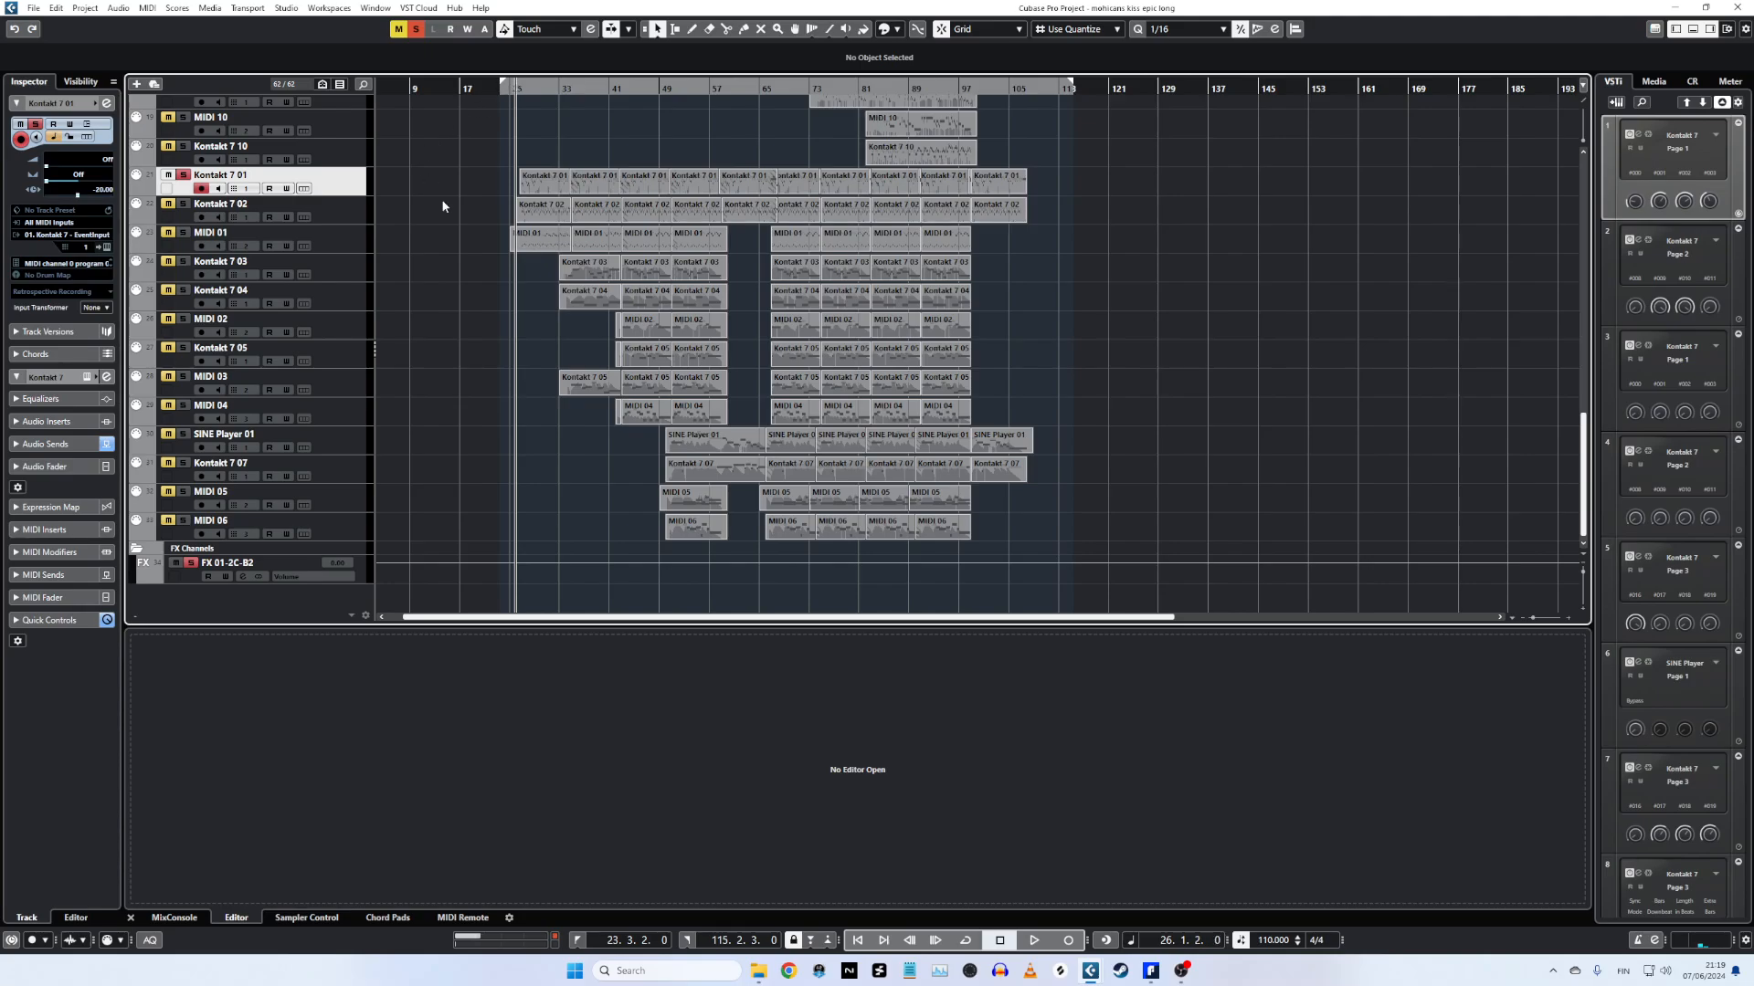
Open the Joshua Bell Violin instrument, review its Intuition, Character and Control pages, and close it.
{"action": "left_click", "coordinate": [1638, 132]}
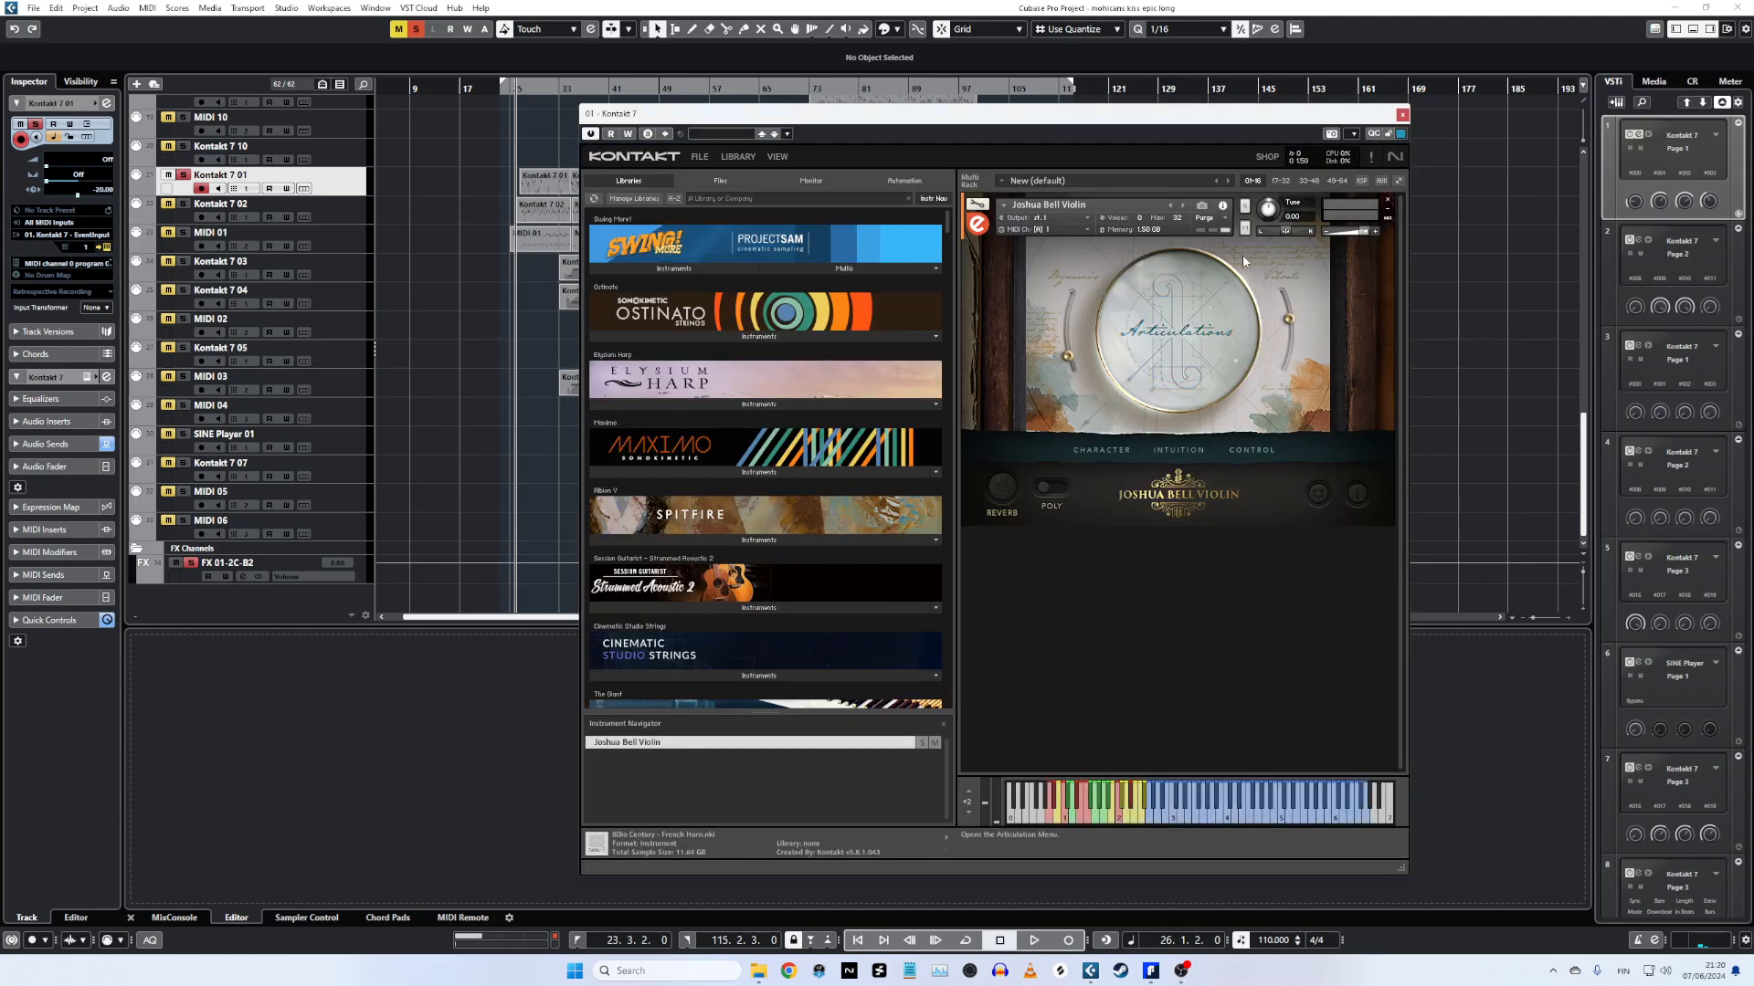
{"action": "left_click", "coordinate": [1170, 448]}
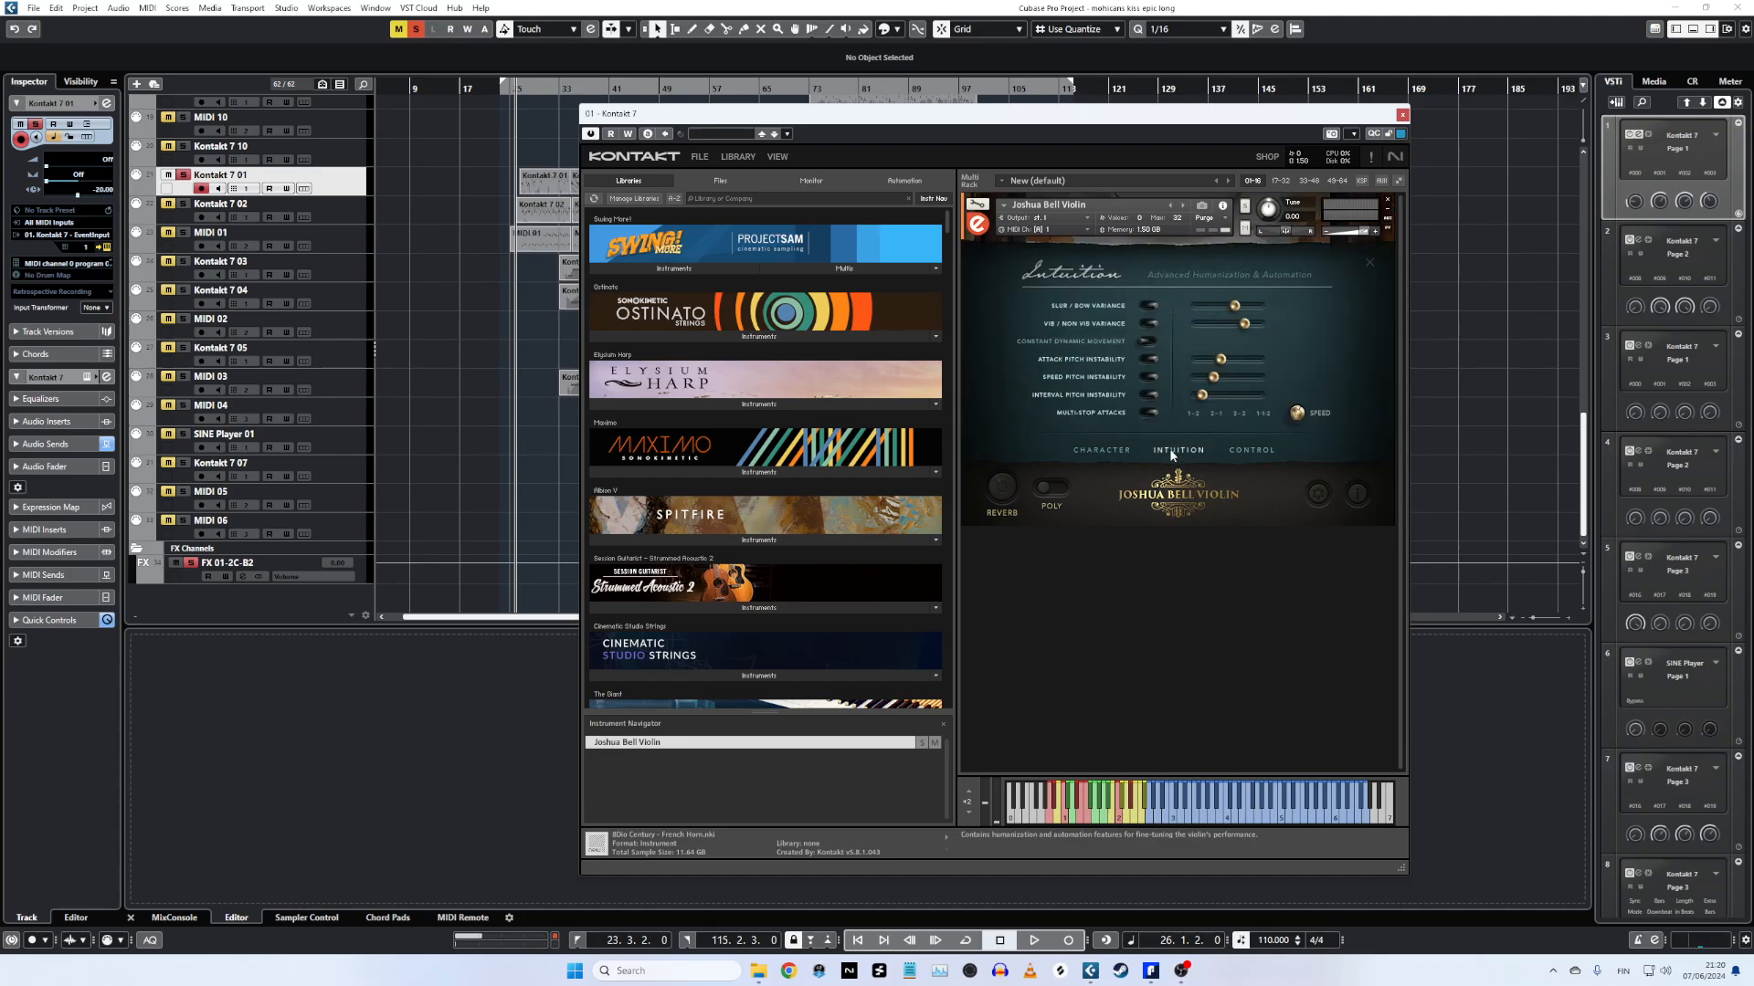
{"action": "left_click", "coordinate": [1110, 450]}
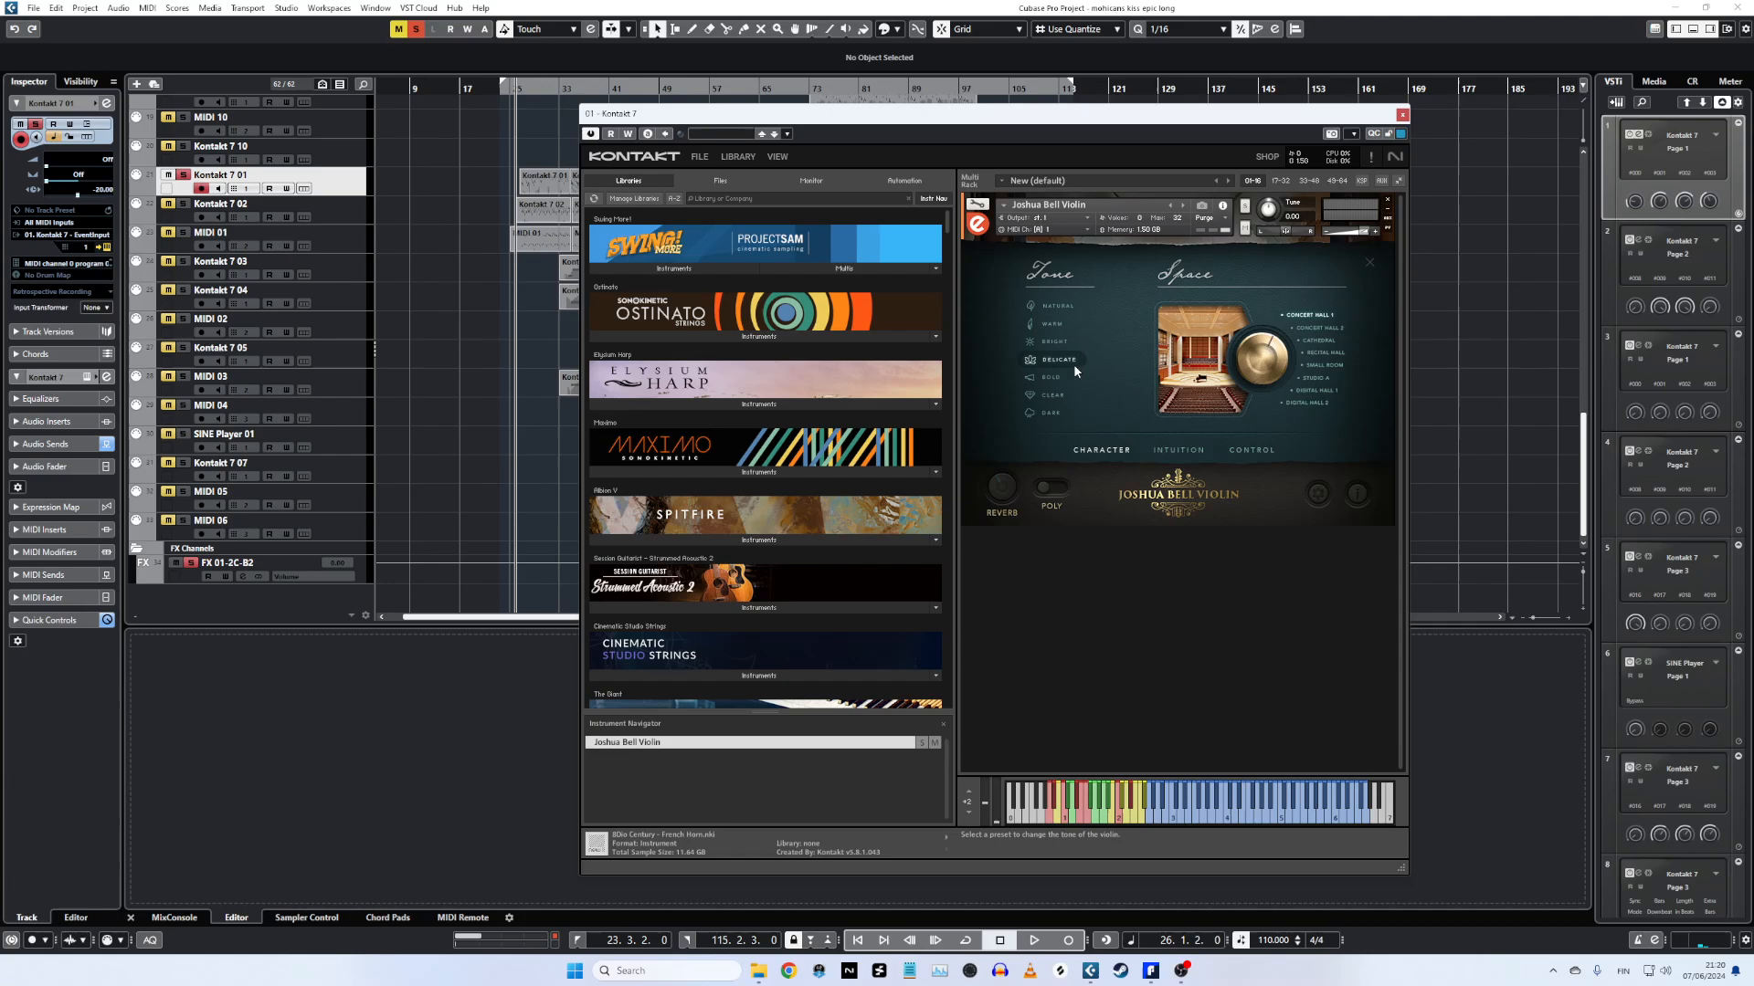
{"action": "left_click", "coordinate": [1251, 449]}
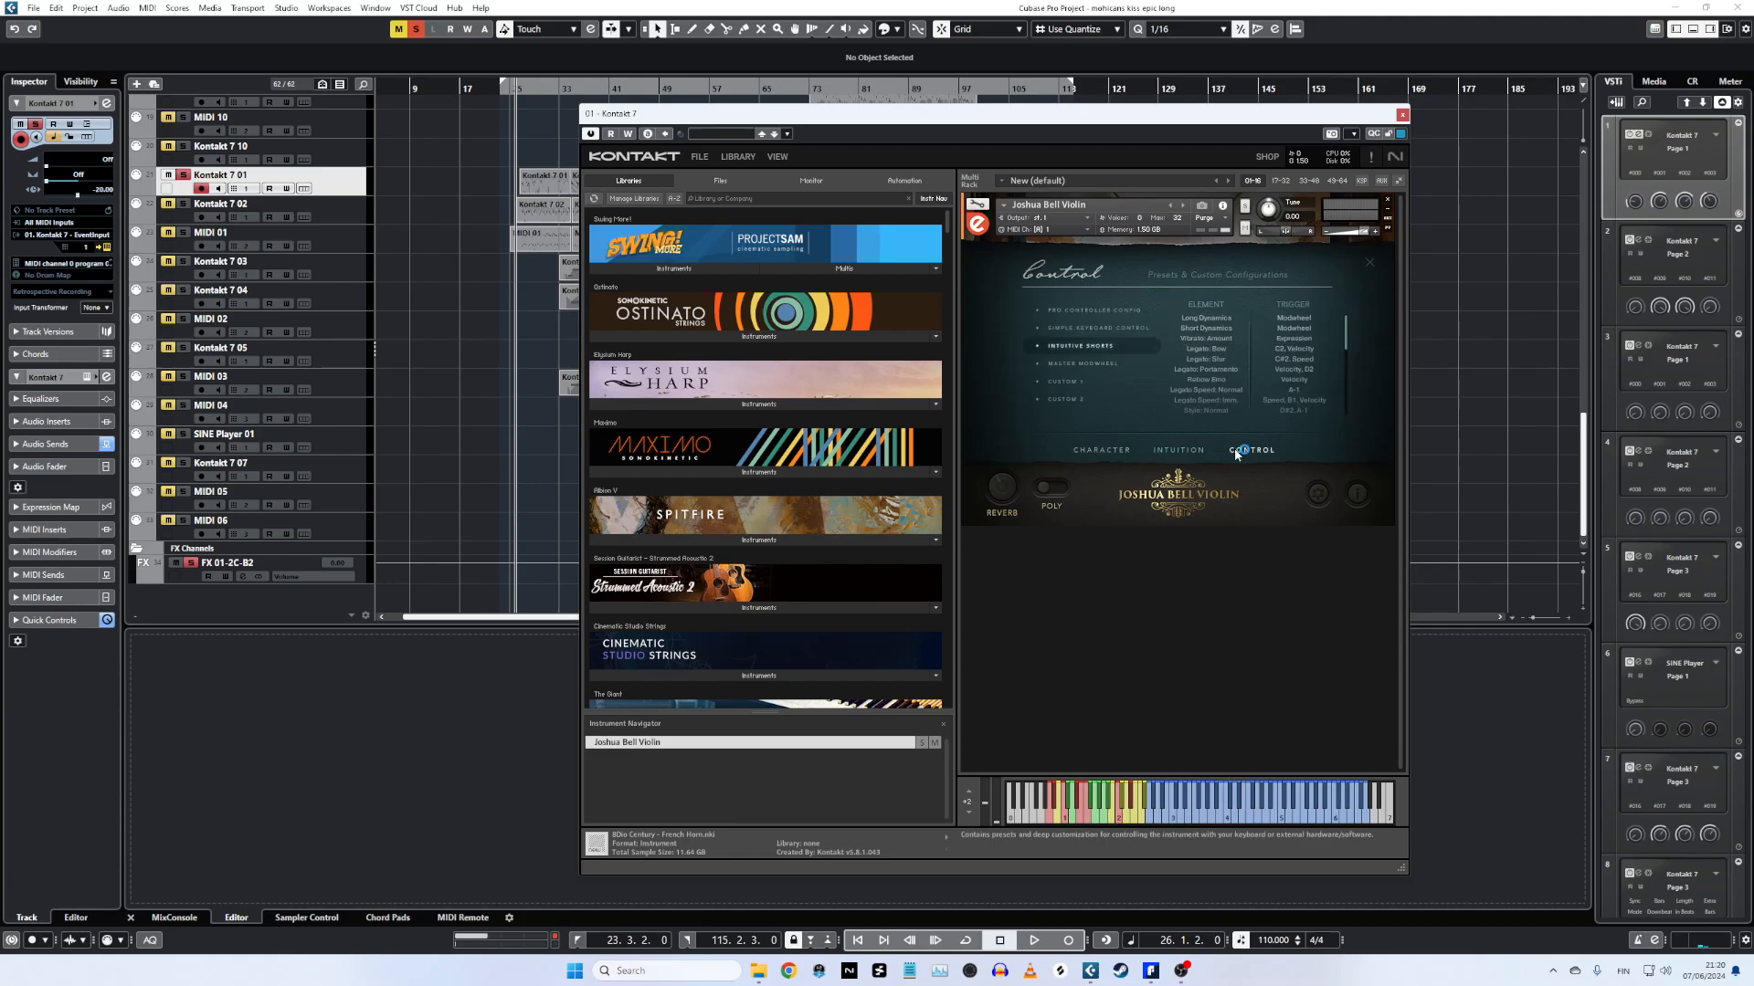
{"action": "left_click", "coordinate": [1179, 451]}
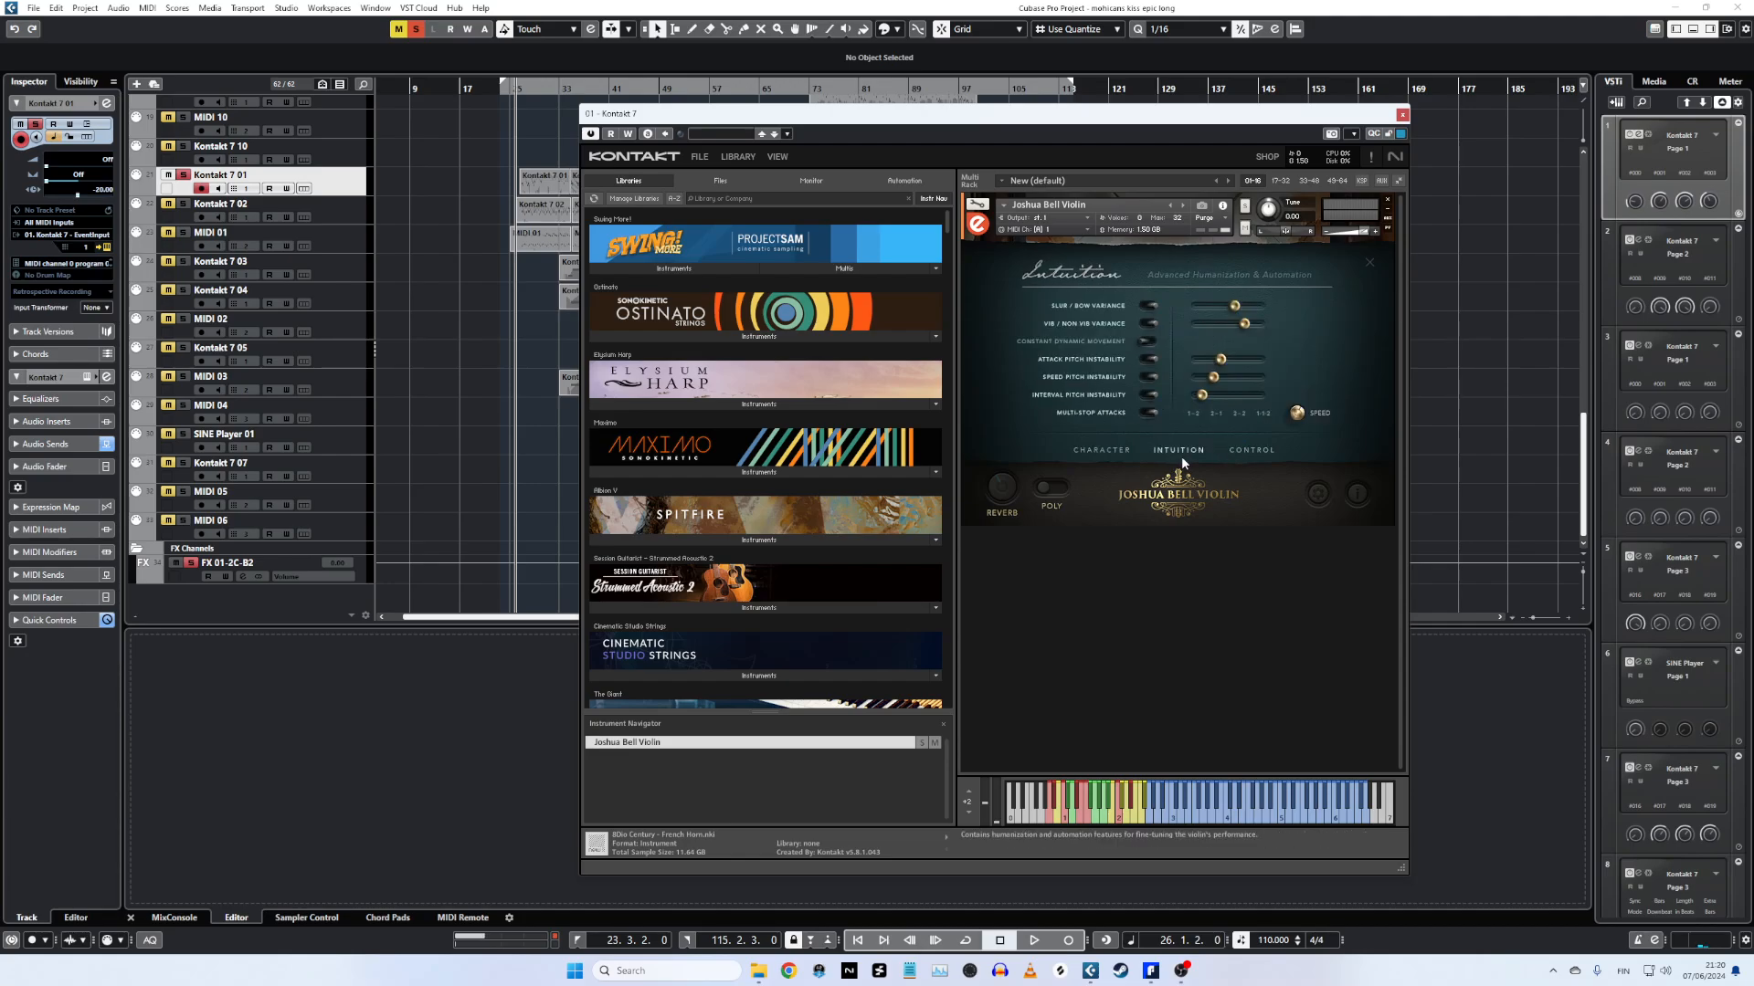
{"action": "left_click", "coordinate": [1403, 115]}
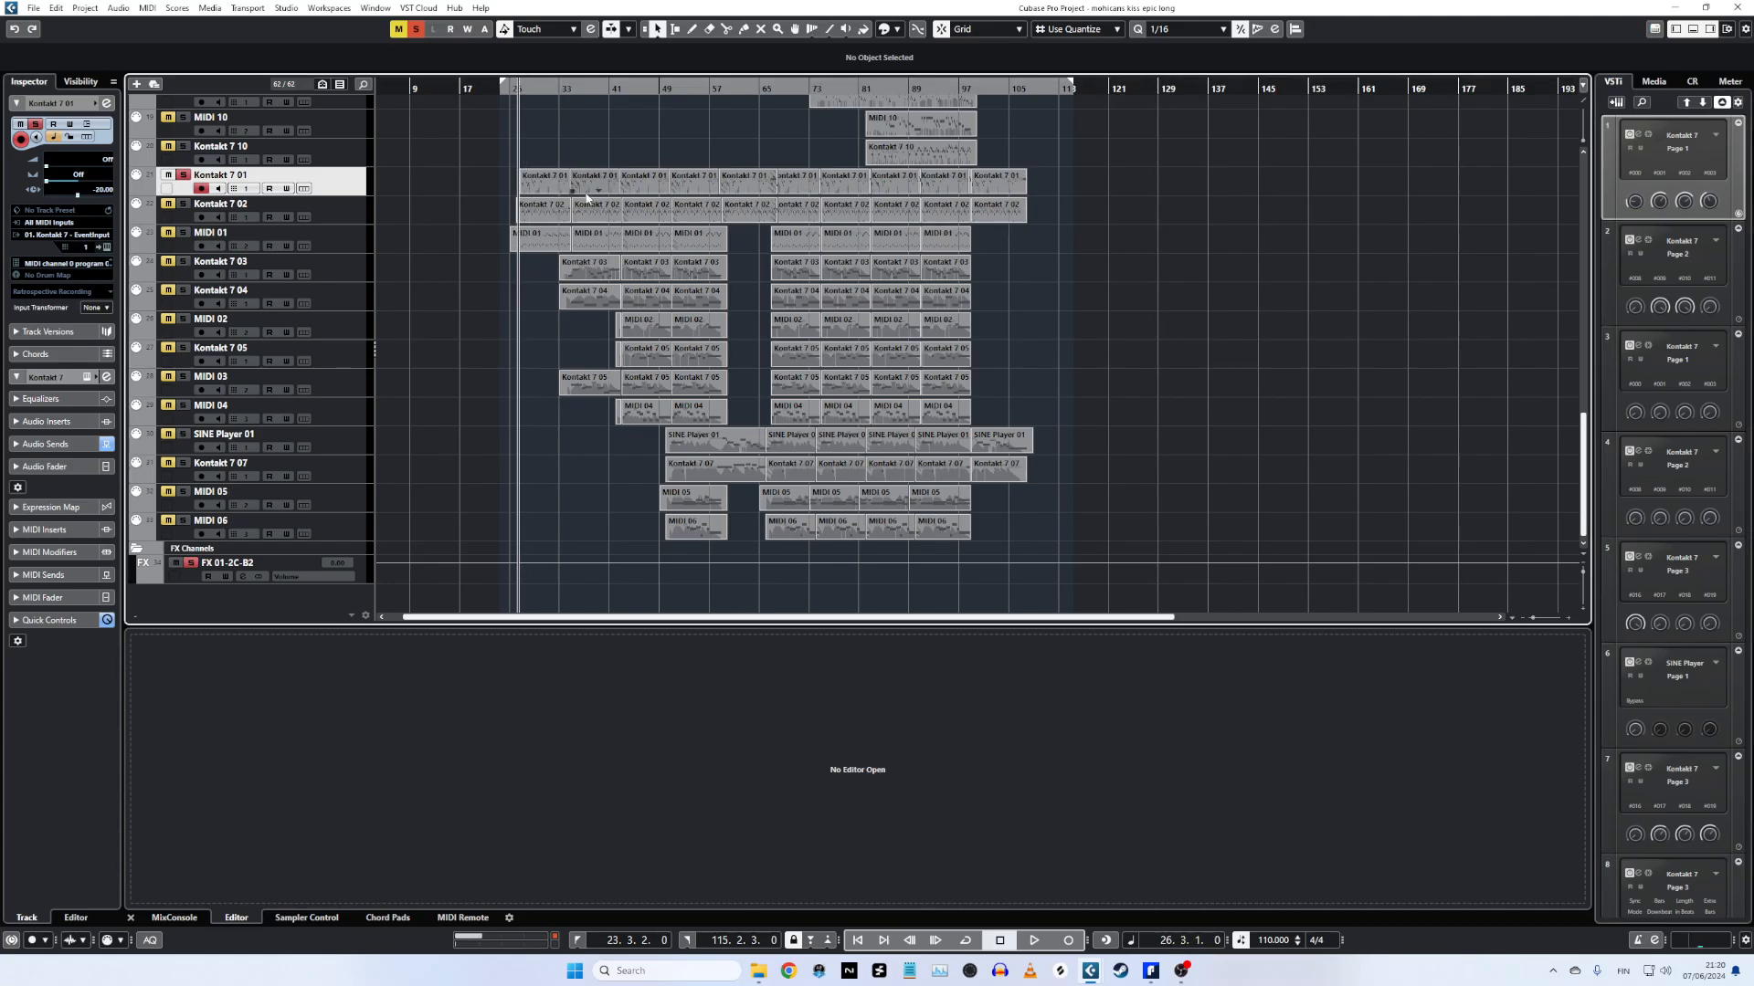
Open the first Kontakt 7 01 part in the editor, enlarge its notes horizontally, and play it through to about bar 35.
{"action": "double_click", "coordinate": [546, 182]}
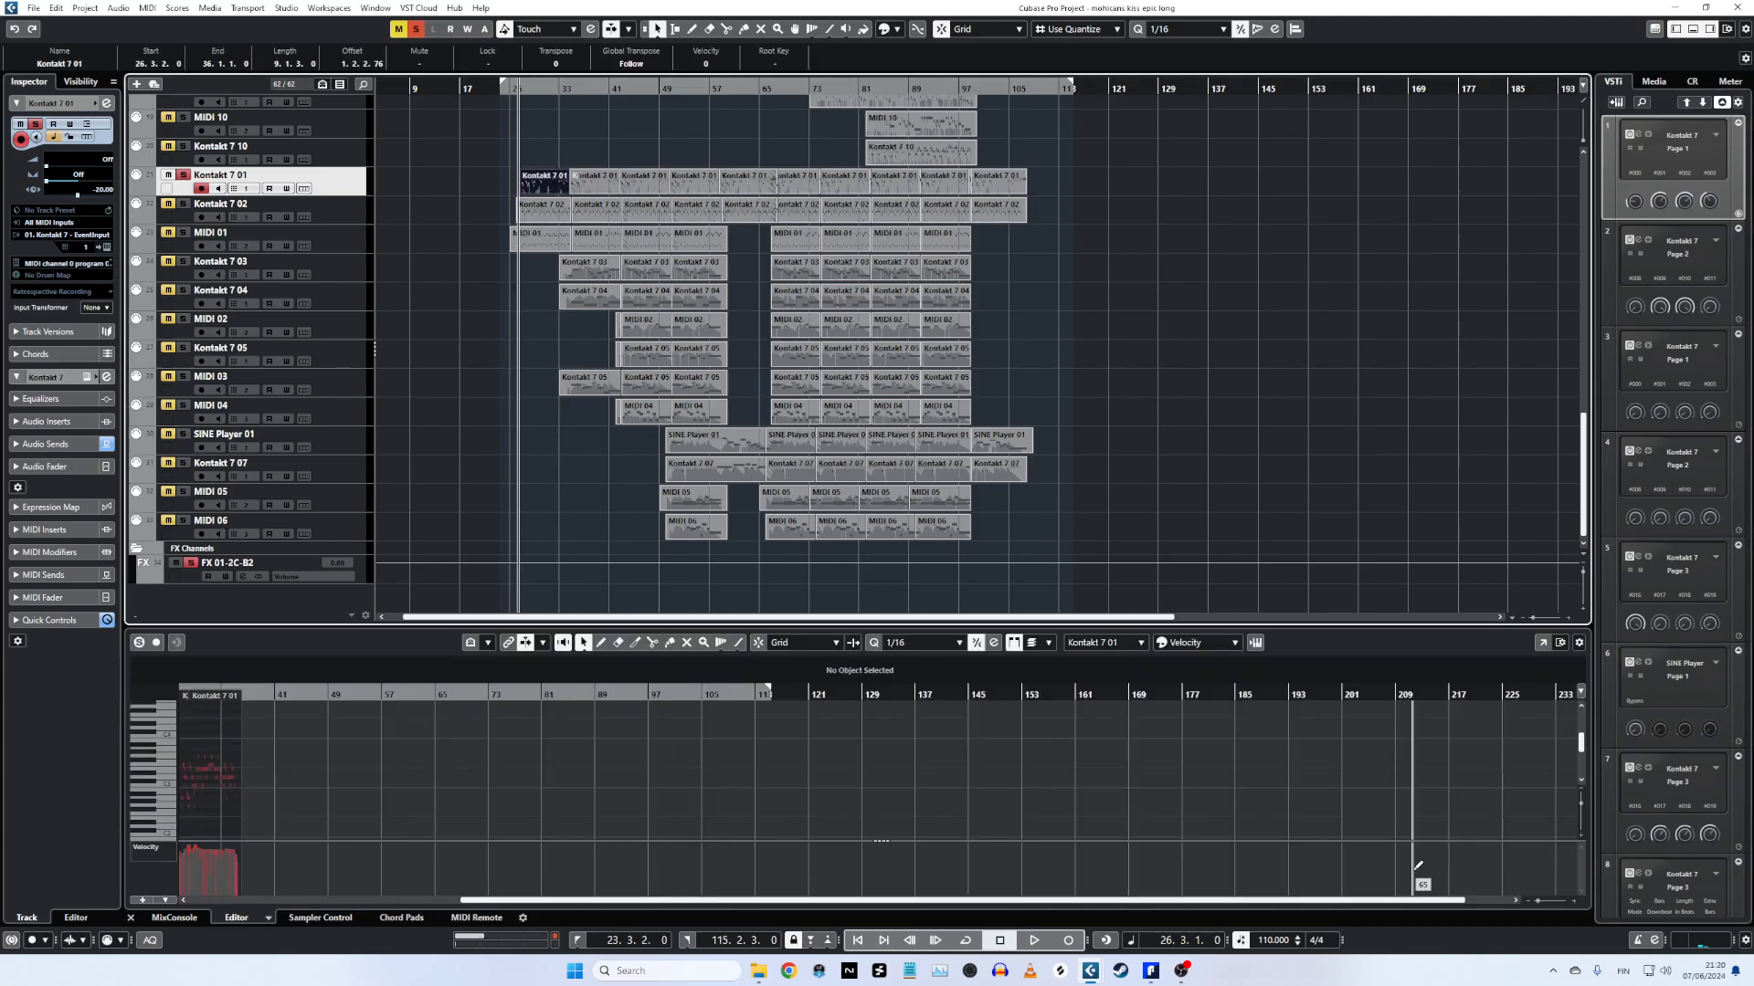
{"action": "left_click_drag", "start_coordinate": [1537, 903], "coordinate": [1549, 903]}
{"action": "key", "text": "space"}
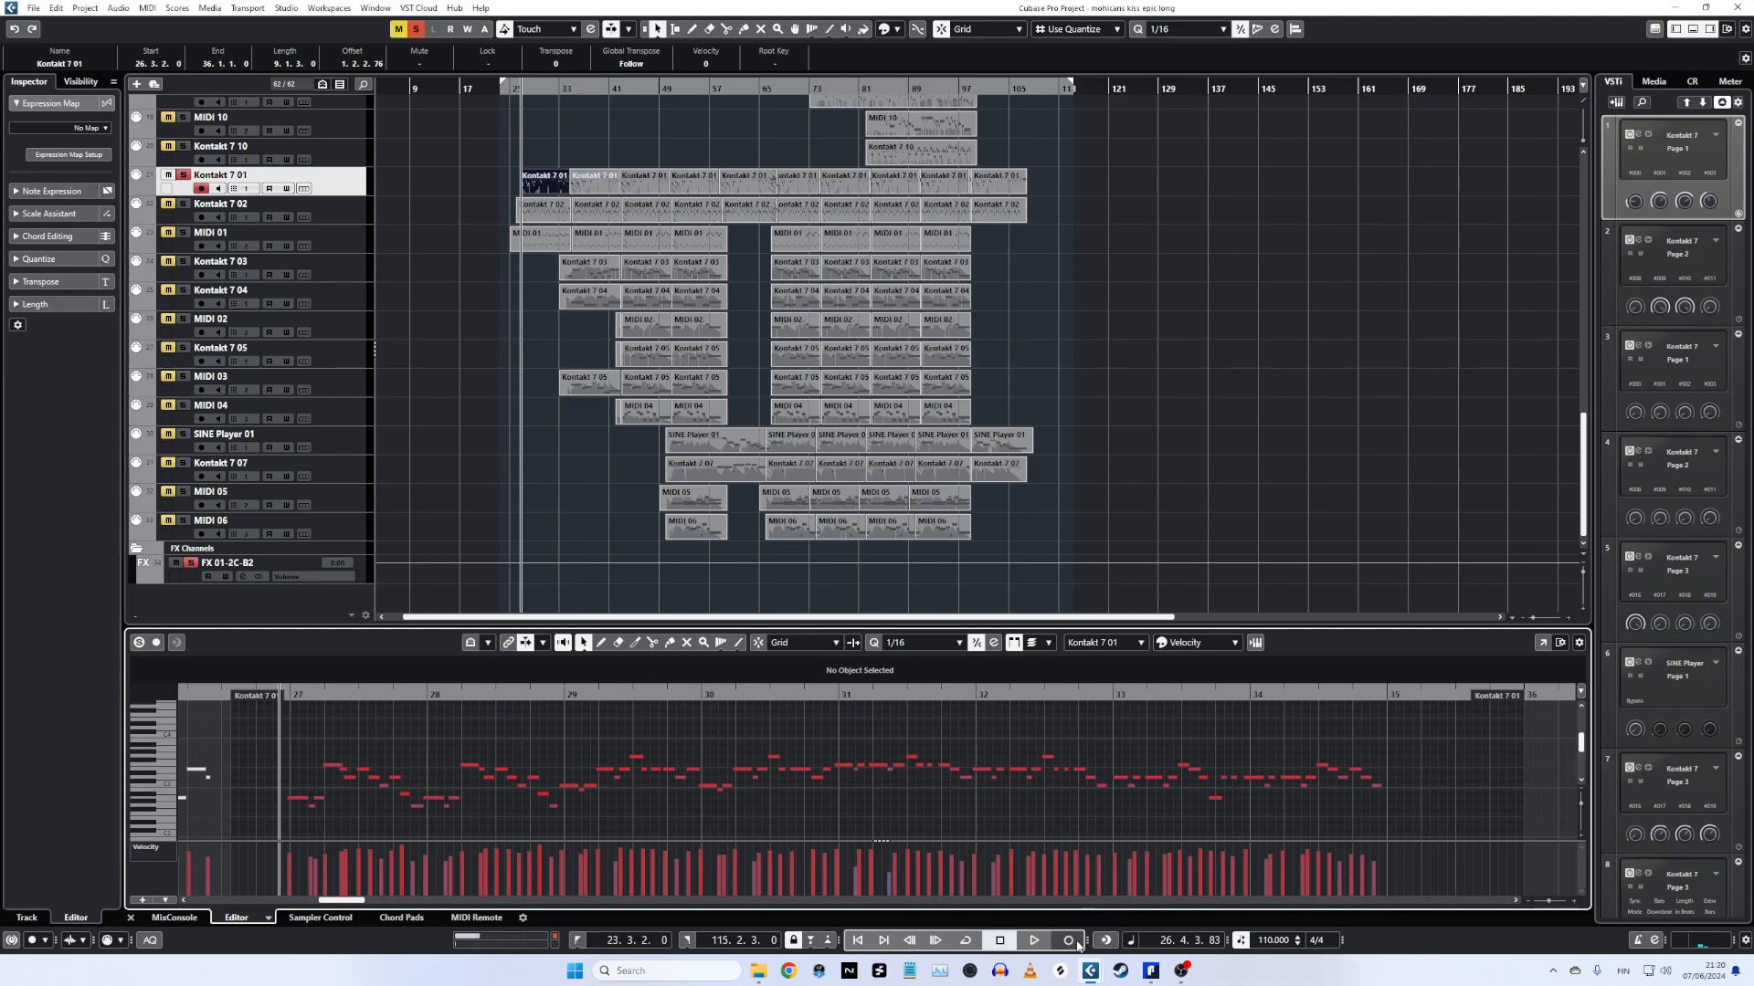
{"action": "key", "text": "space"}
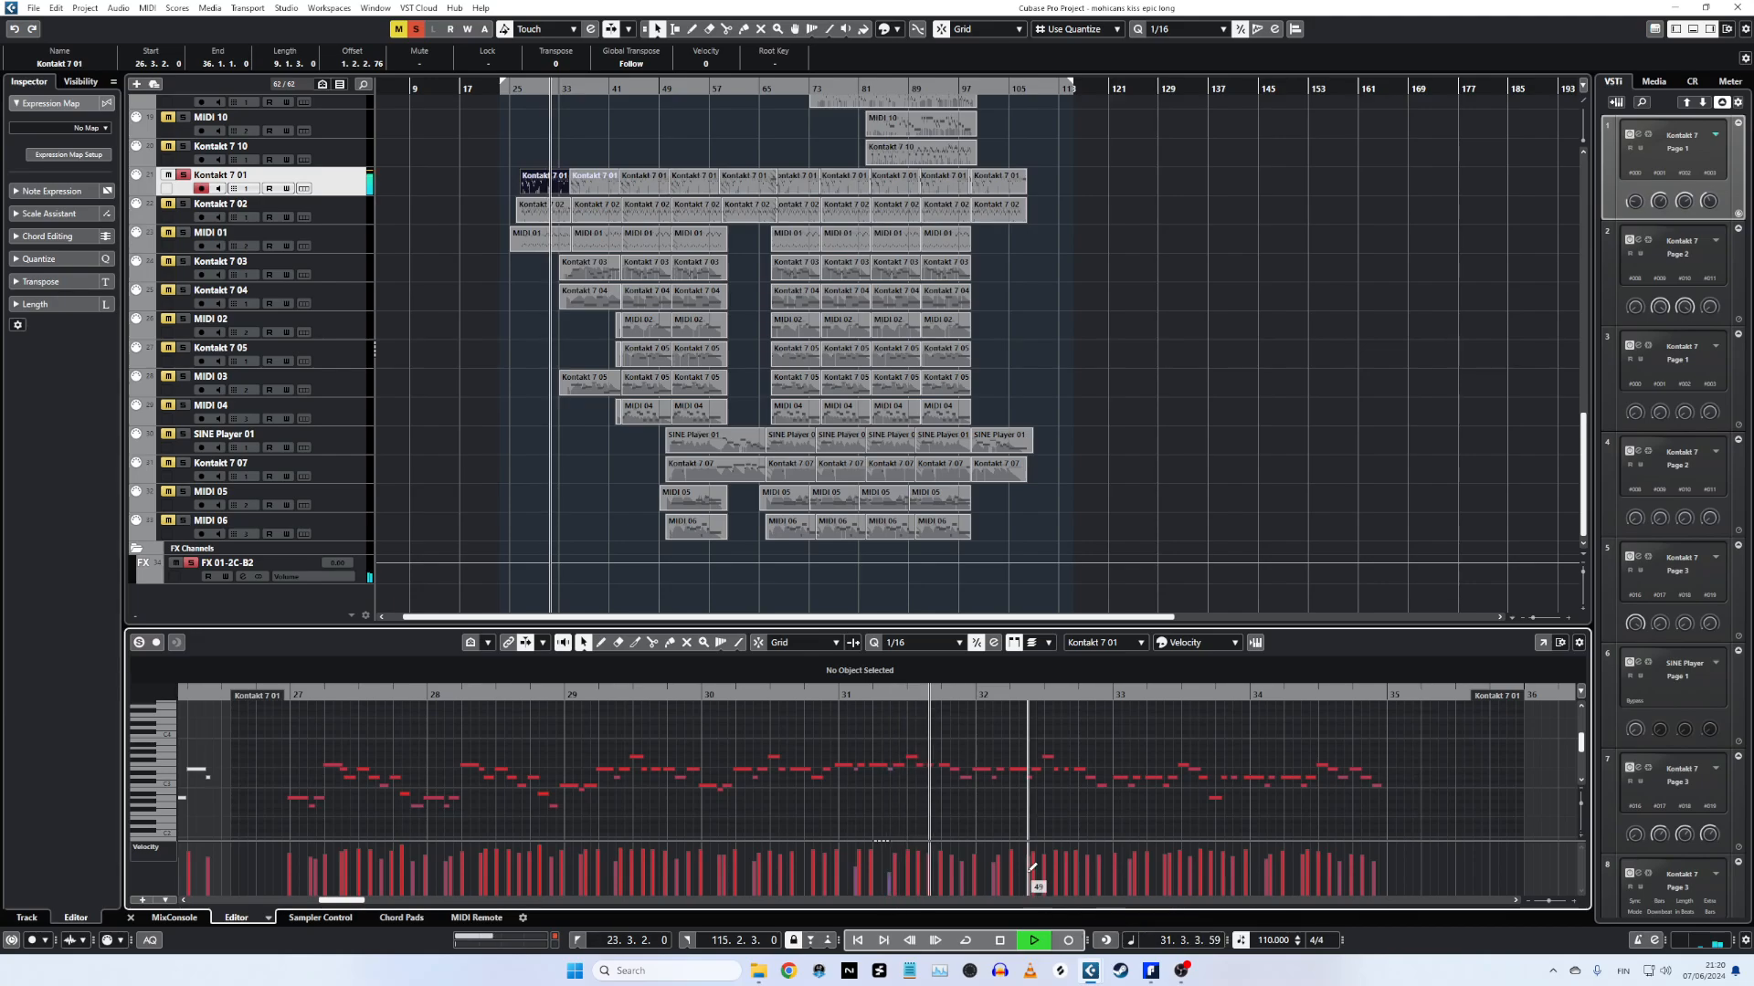
{"action": "left_click", "coordinate": [1001, 941]}
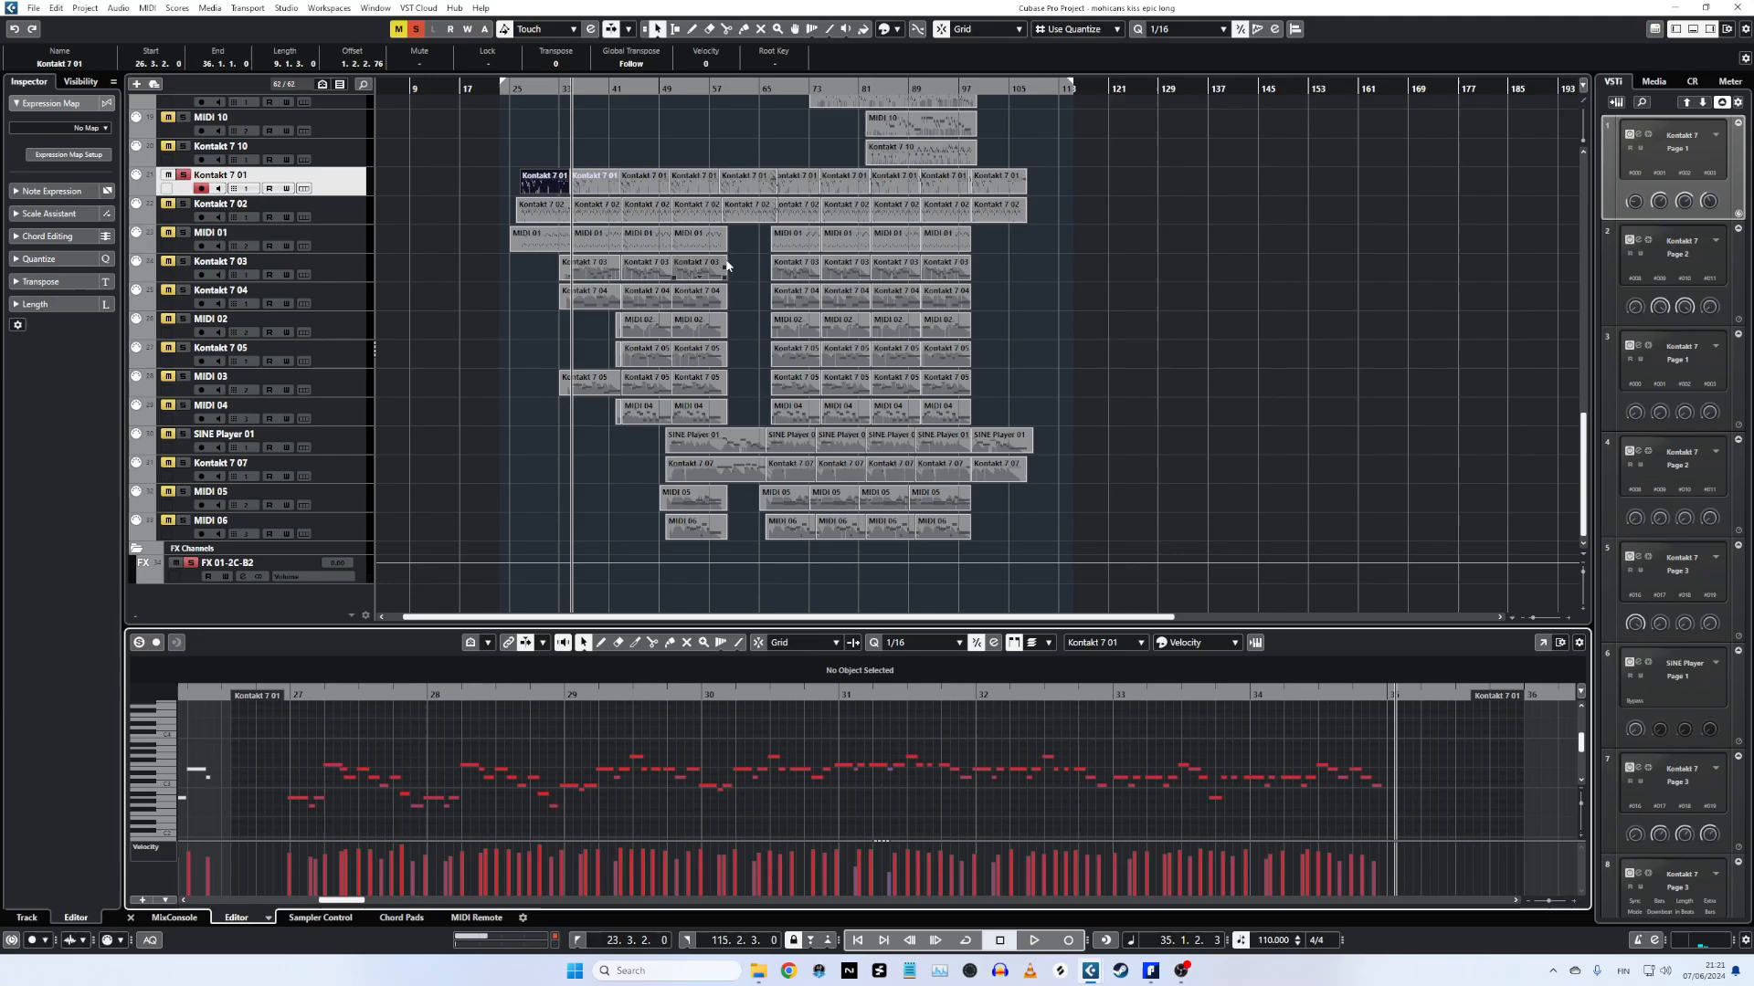
Add Kontakt 7 02 to the solo, show its first part in the editor, and play both tracks from about bar 26.
{"action": "left_click", "coordinate": [518, 88]}
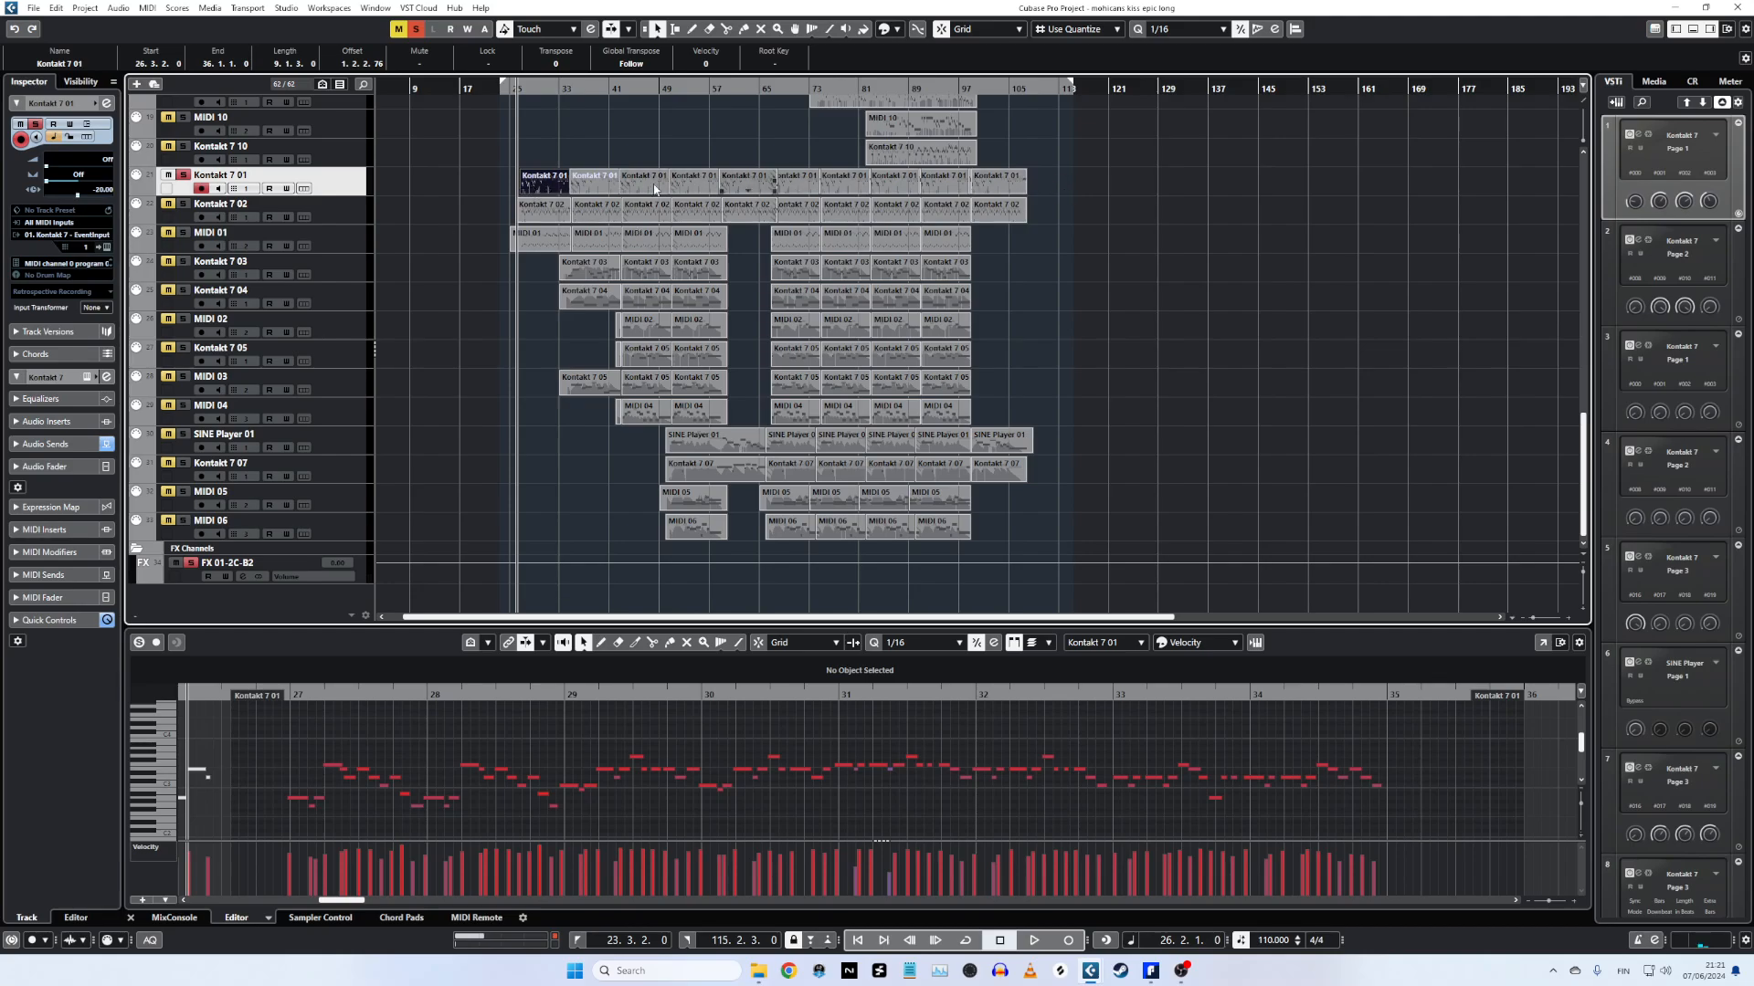
{"action": "left_click", "coordinate": [183, 205]}
{"action": "left_click", "coordinate": [534, 212]}
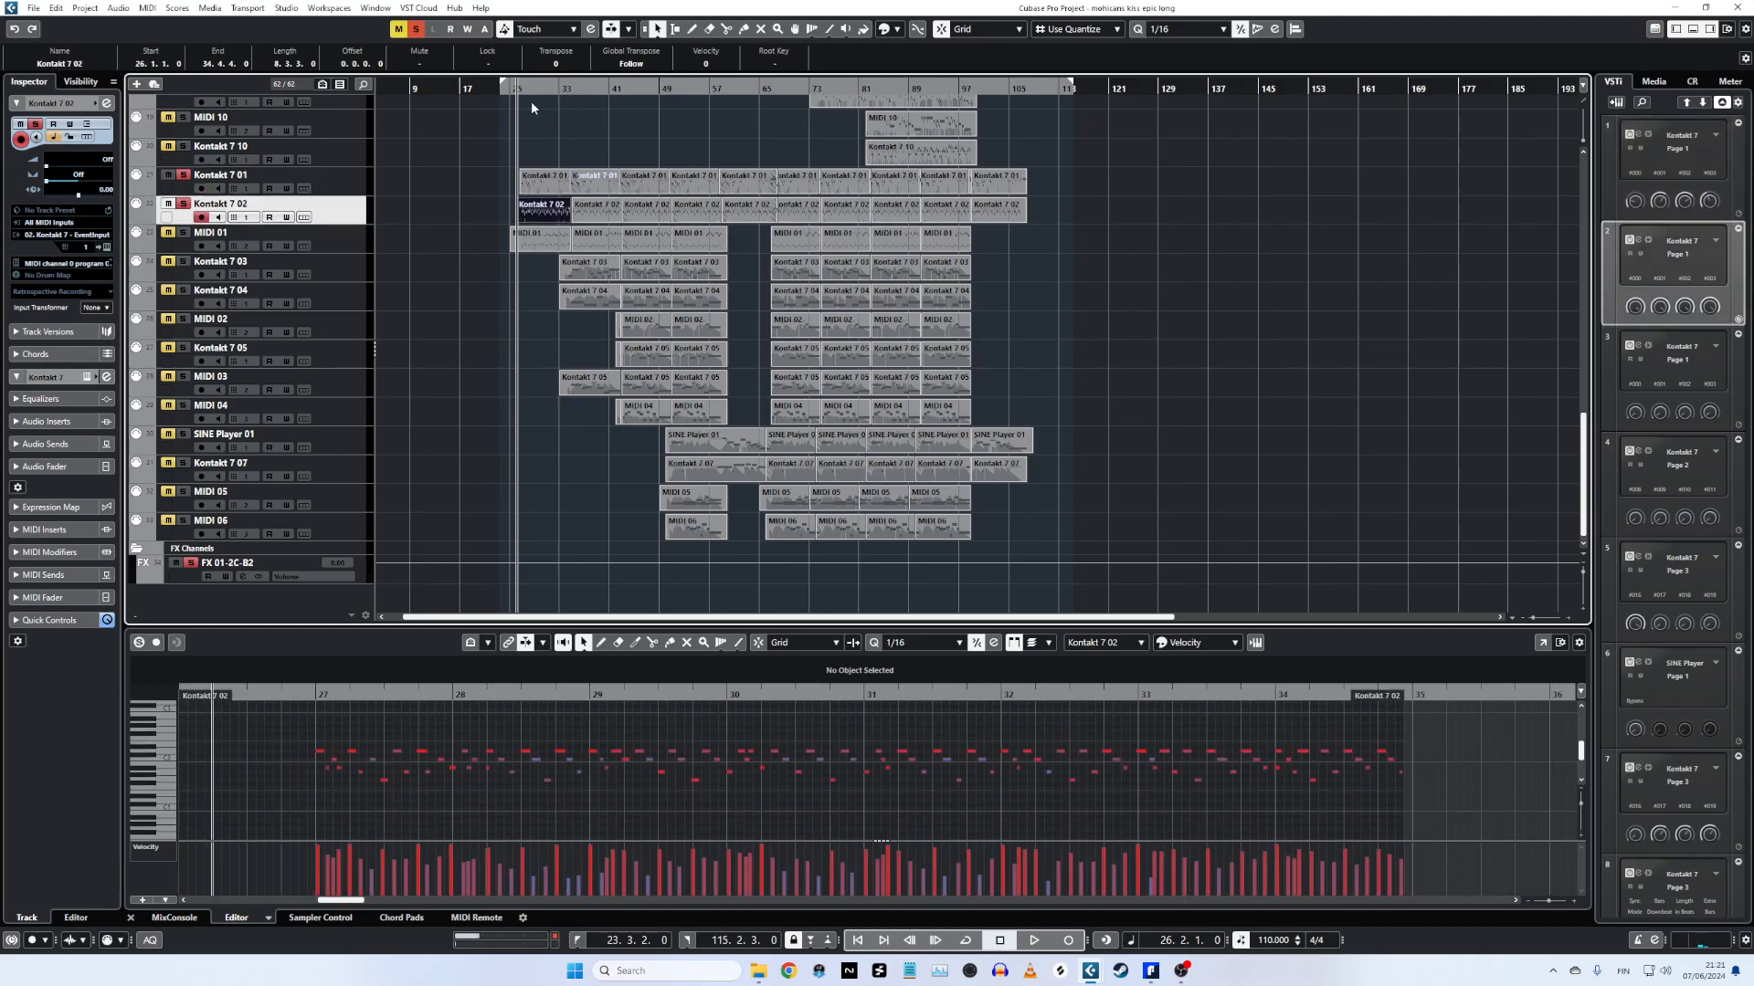
{"action": "left_click_drag", "start_coordinate": [527, 89], "coordinate": [517, 92]}
{"action": "key", "text": "space"}
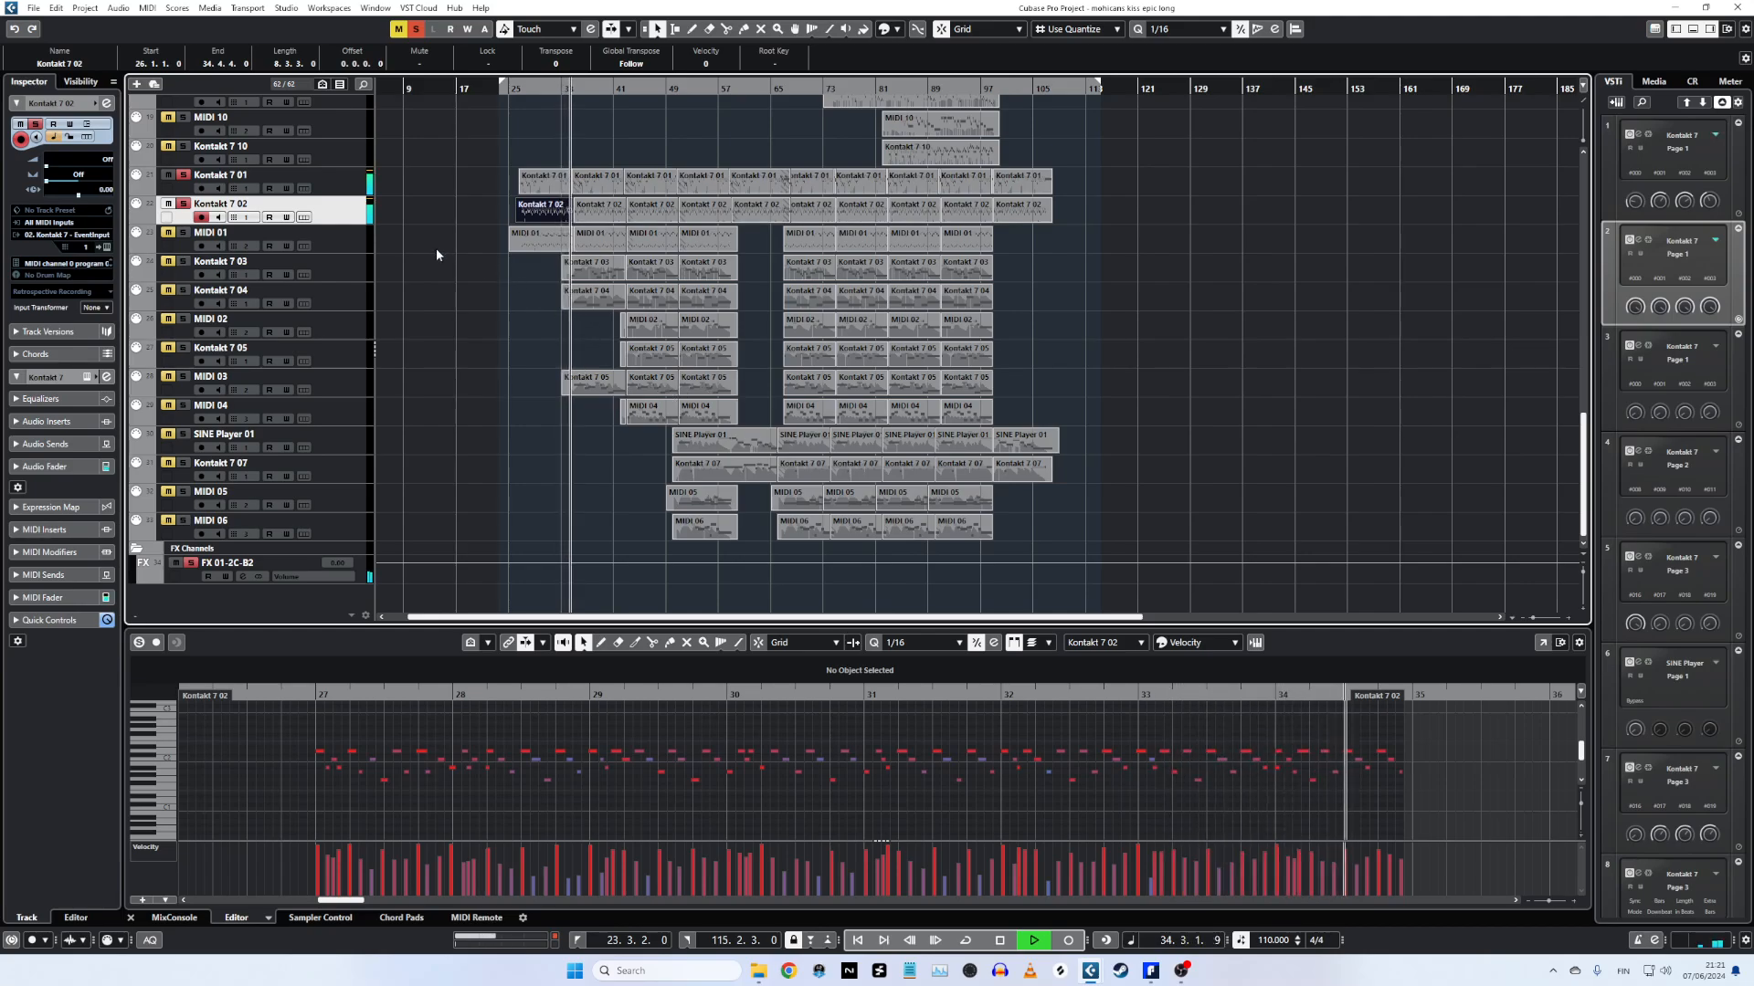
{"action": "key", "text": "space"}
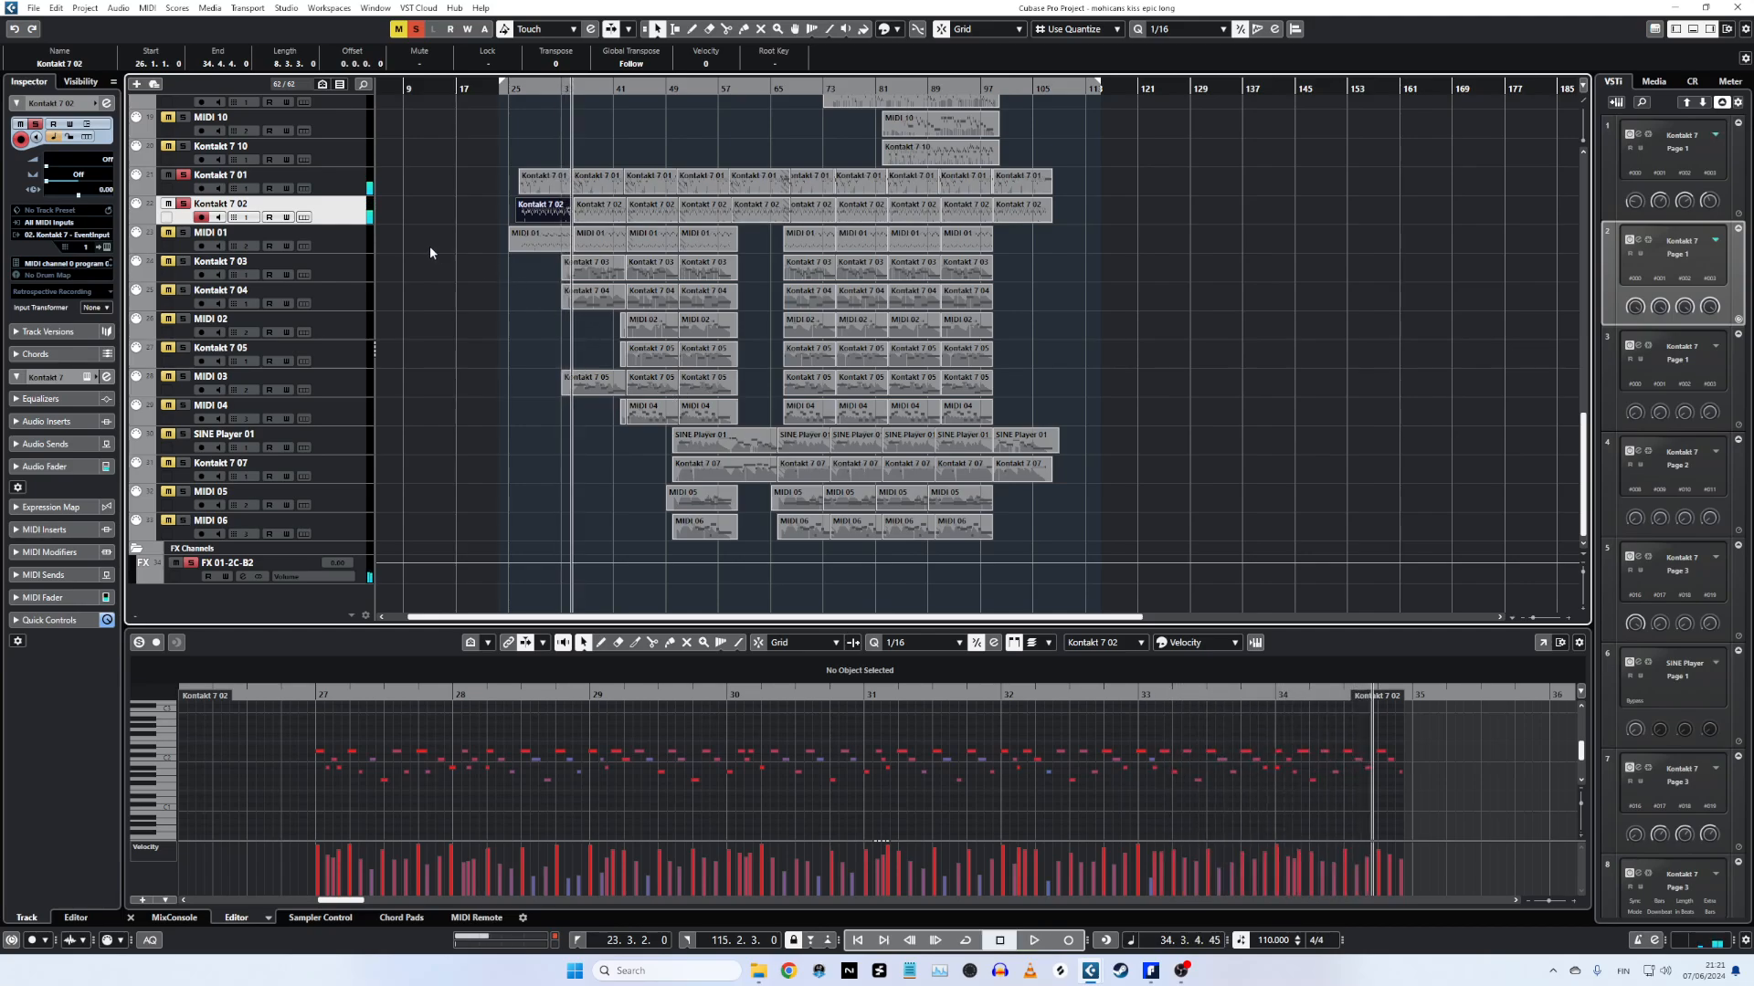
Add MIDI 01 to the solo, play the three tracks from about bar 26 to bar 35, and clear all solos.
{"action": "left_click", "coordinate": [184, 232]}
{"action": "left_click", "coordinate": [518, 87]}
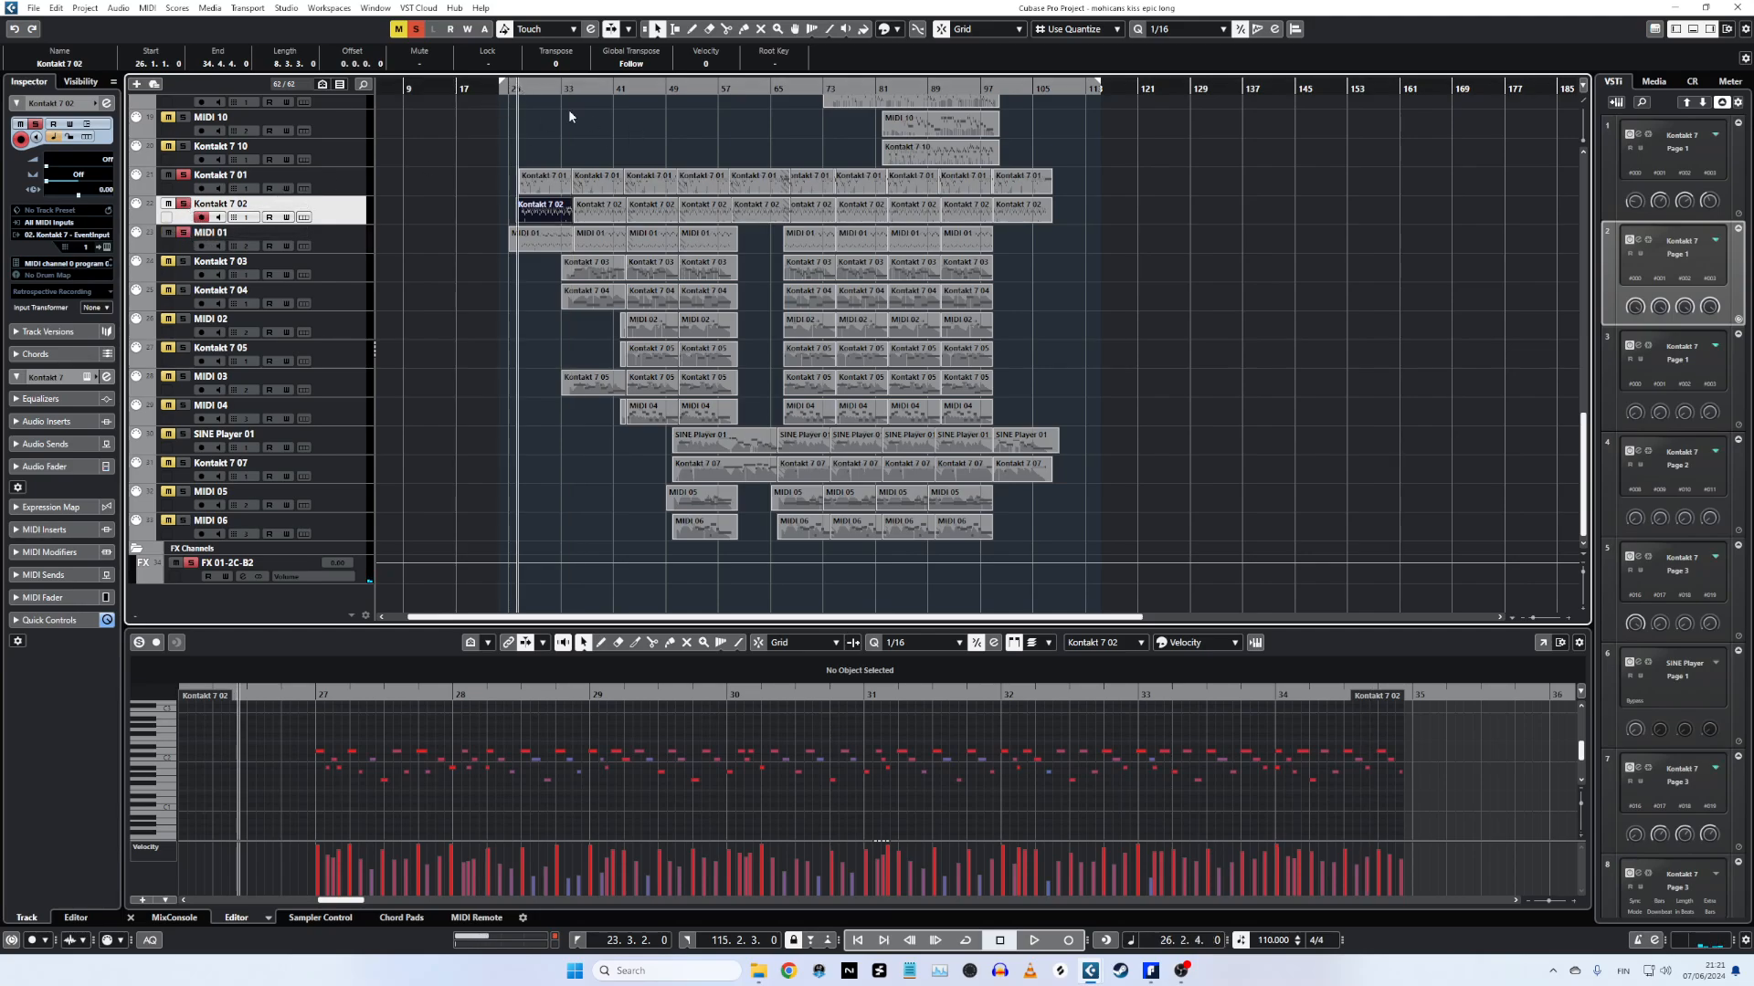
{"action": "key", "text": "space"}
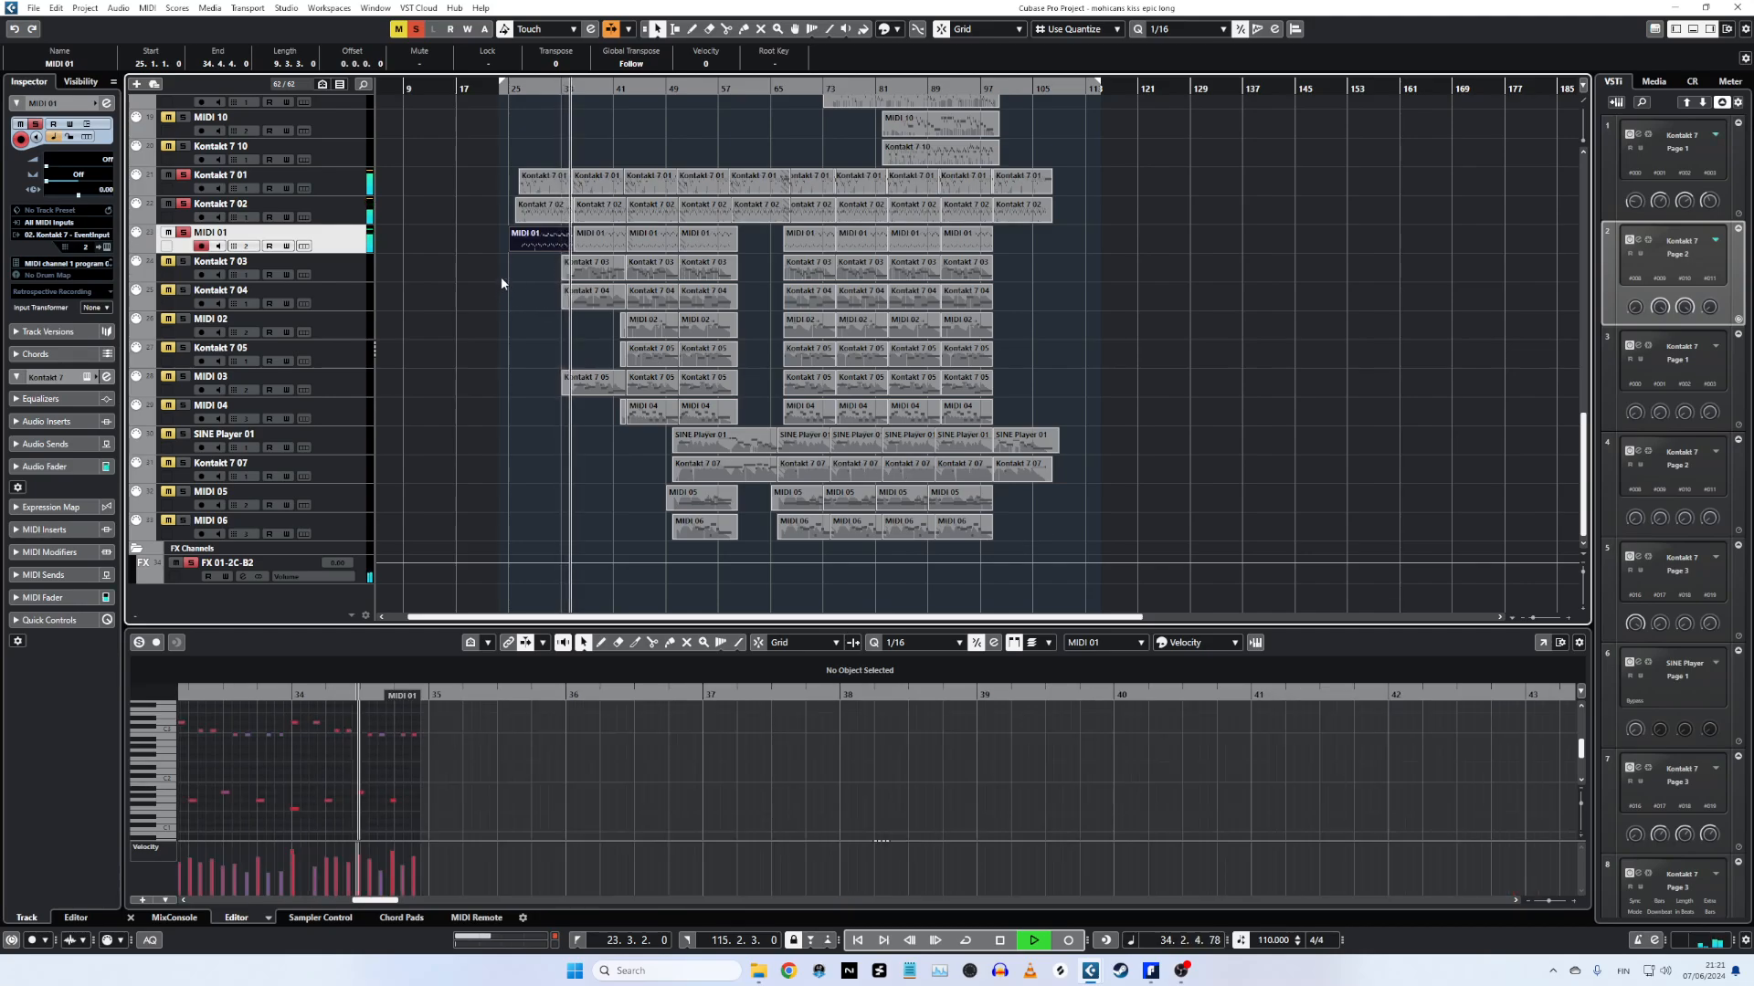
{"action": "key", "text": "space"}
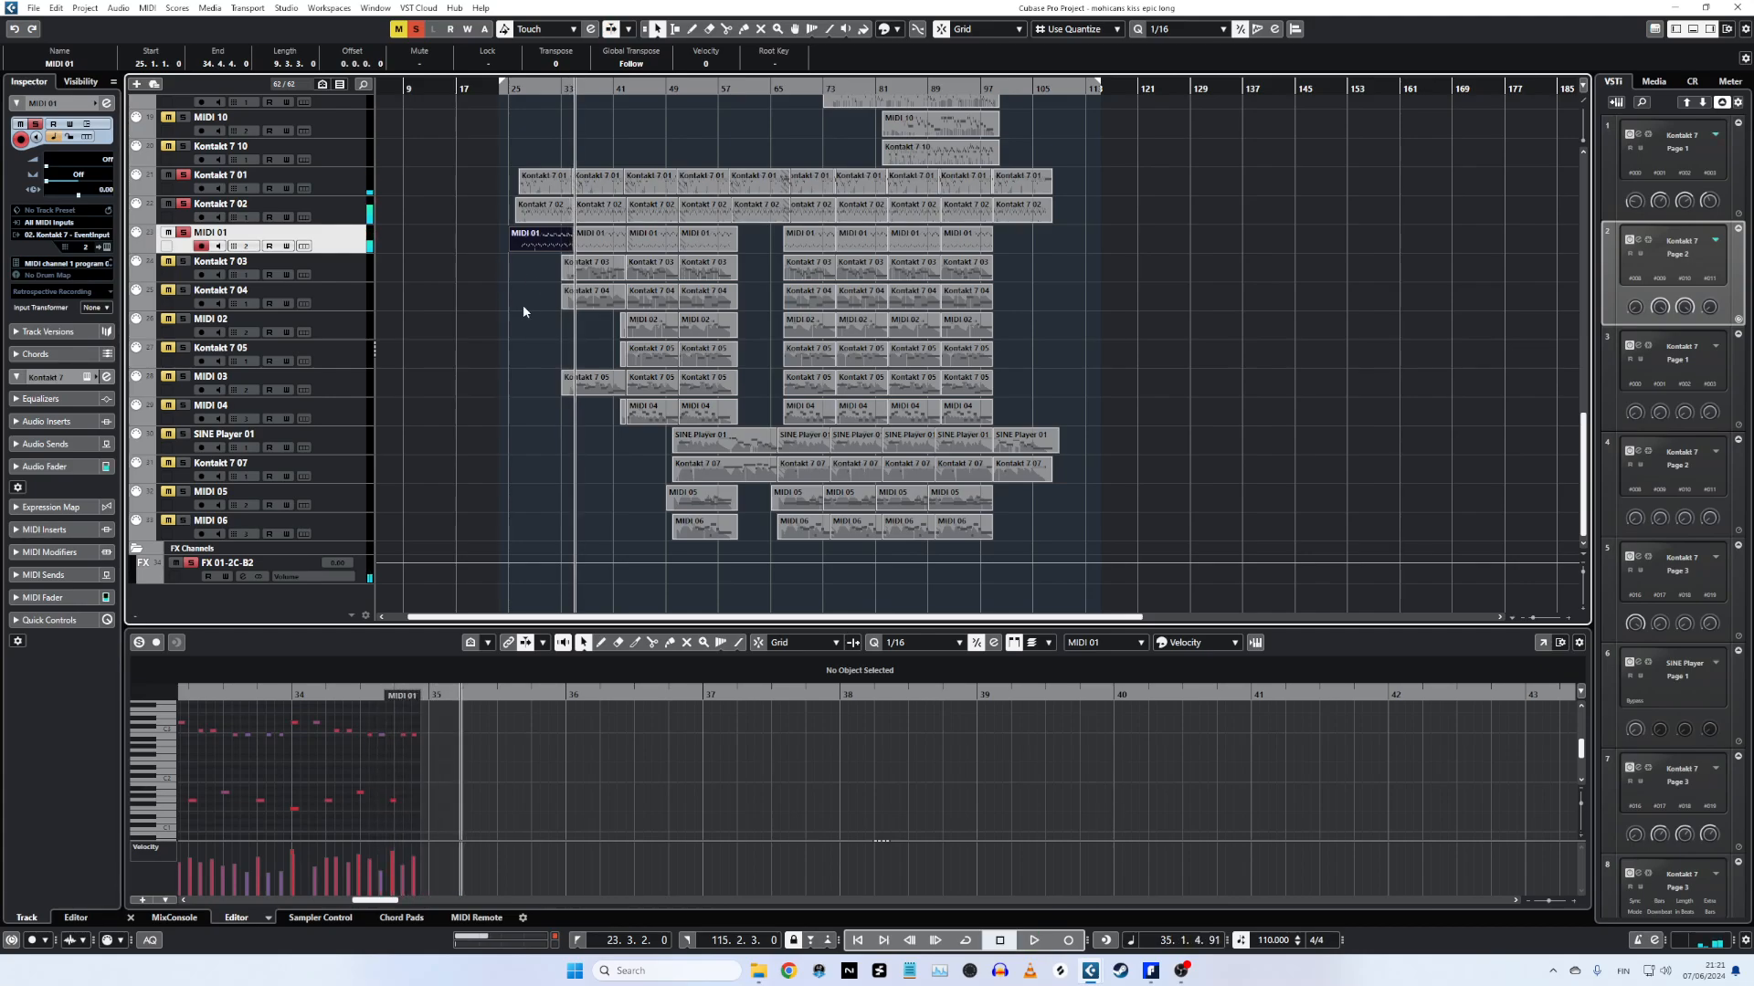
{"action": "left_click", "coordinate": [185, 174]}
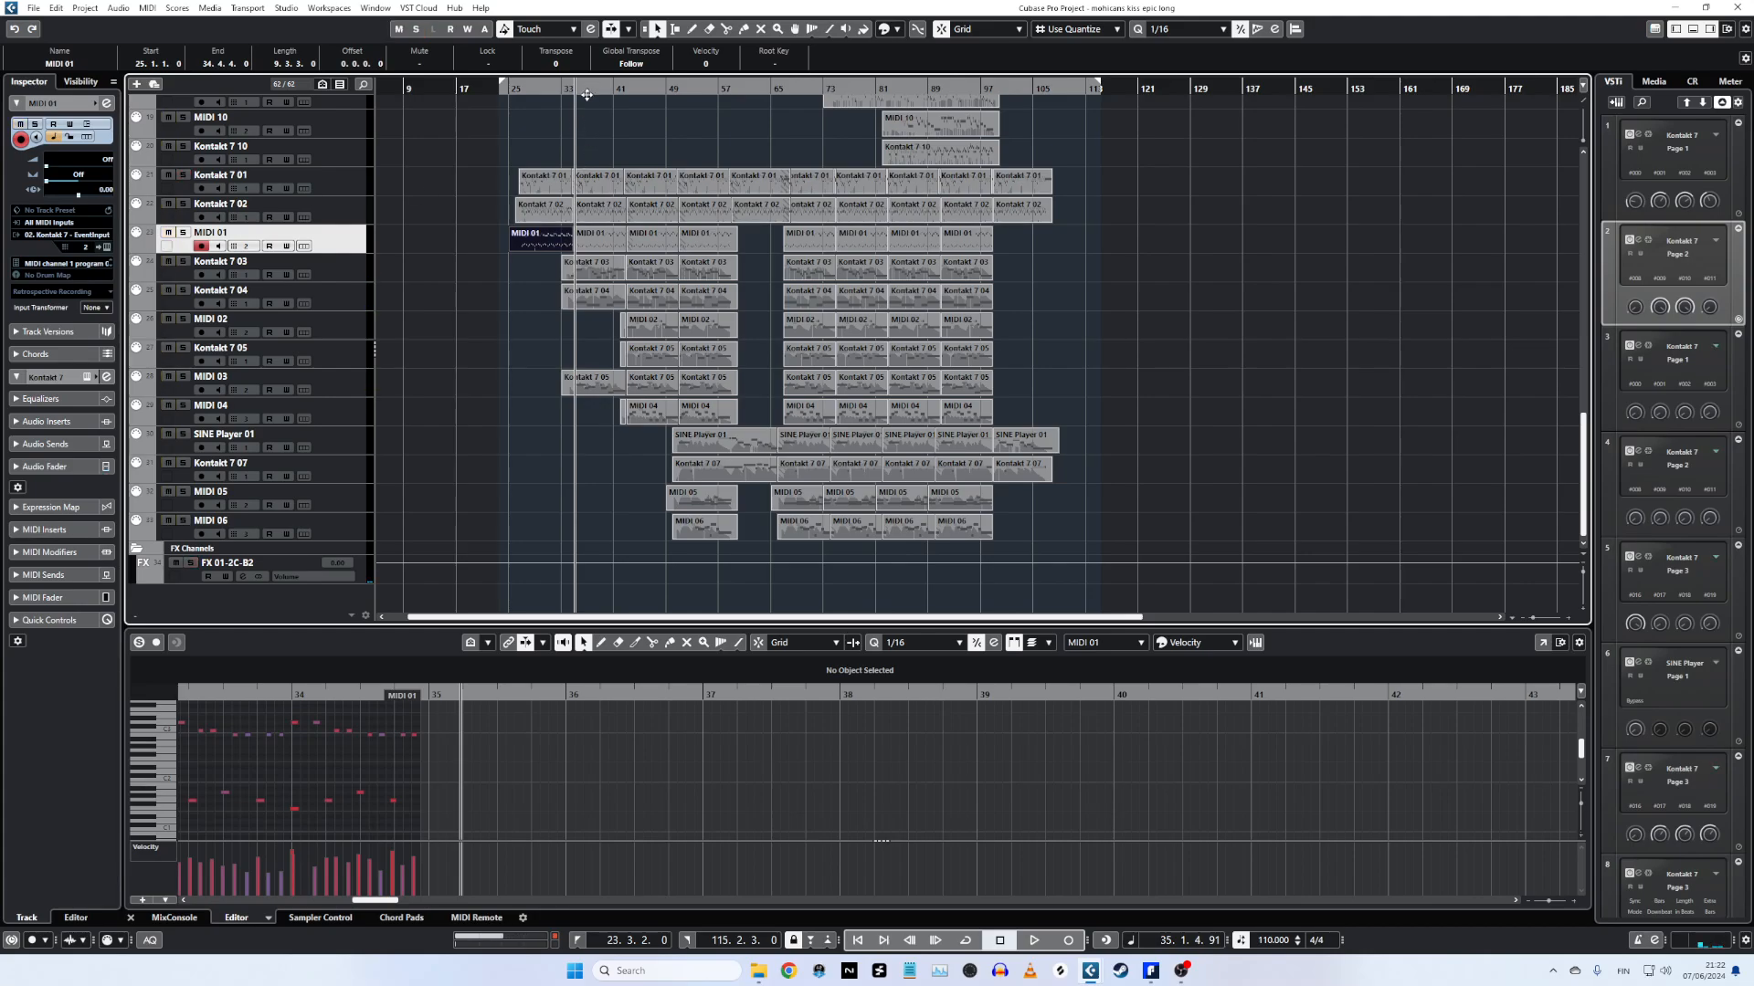
Move the MIDI 03 track directly below Kontakt 7 04, and show the first Kontakt 7 03 part with the playhead near bar 34.
{"action": "left_click_drag", "start_coordinate": [577, 89], "coordinate": [575, 89]}
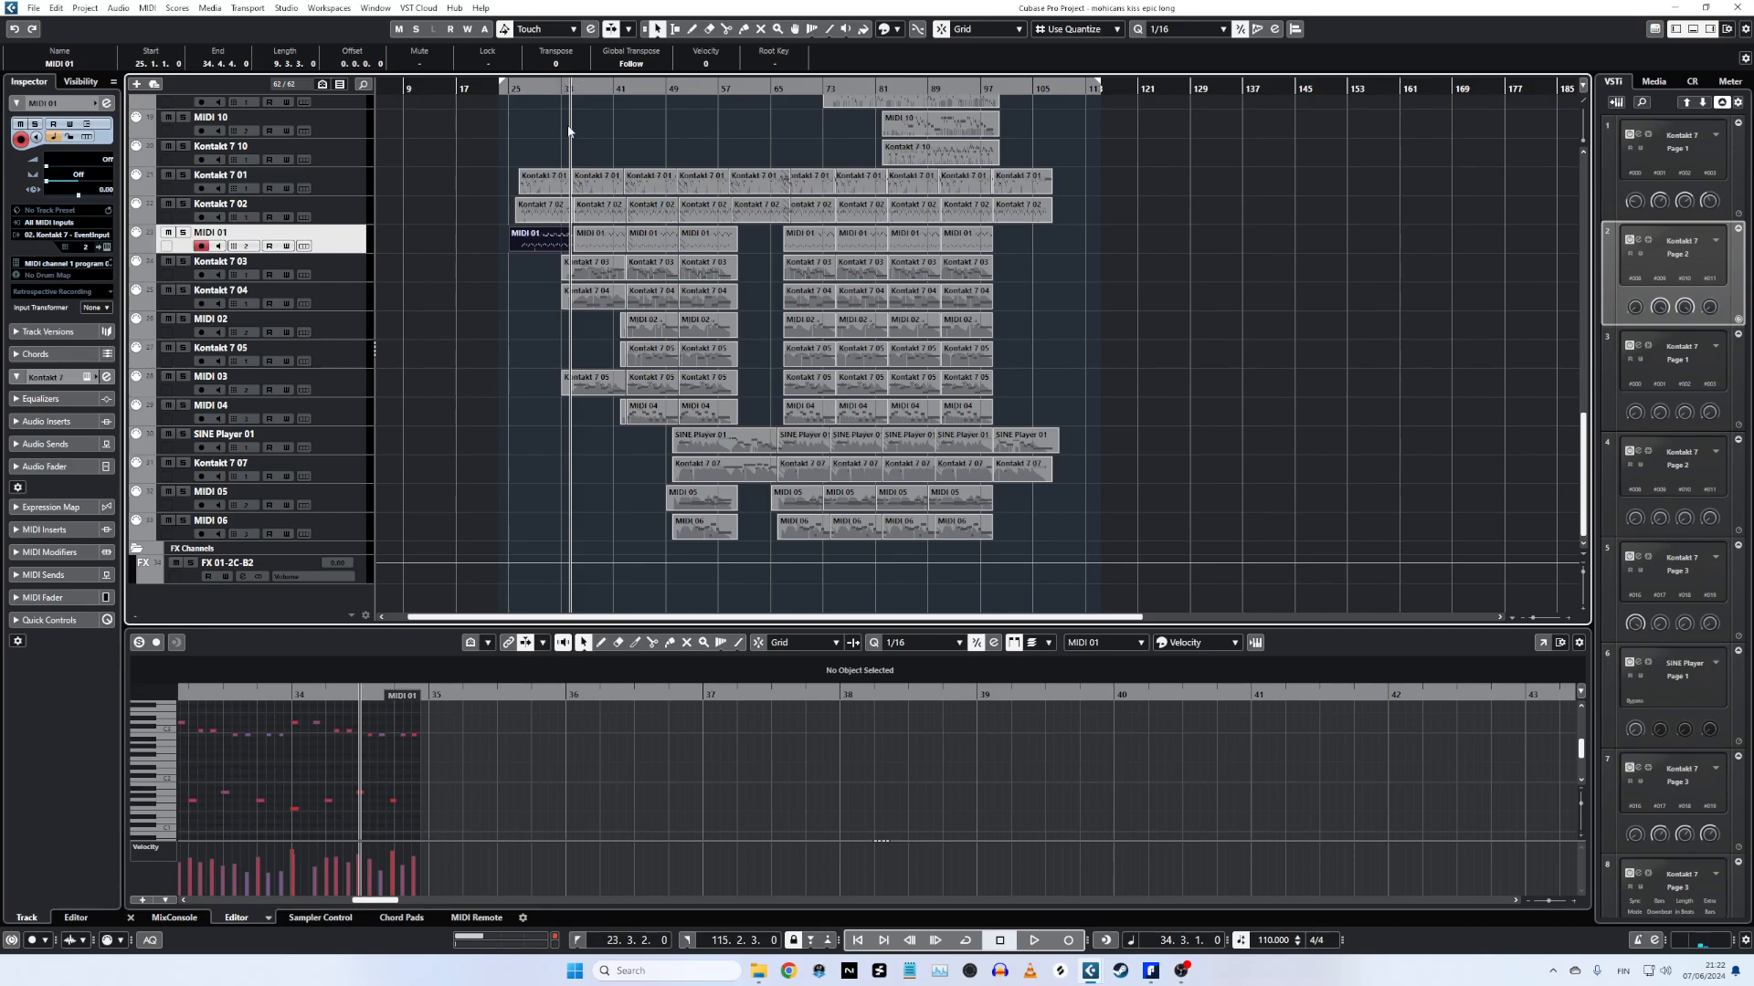
{"action": "left_click_drag", "start_coordinate": [354, 378], "coordinate": [359, 321]}
{"action": "left_click", "coordinate": [589, 263]}
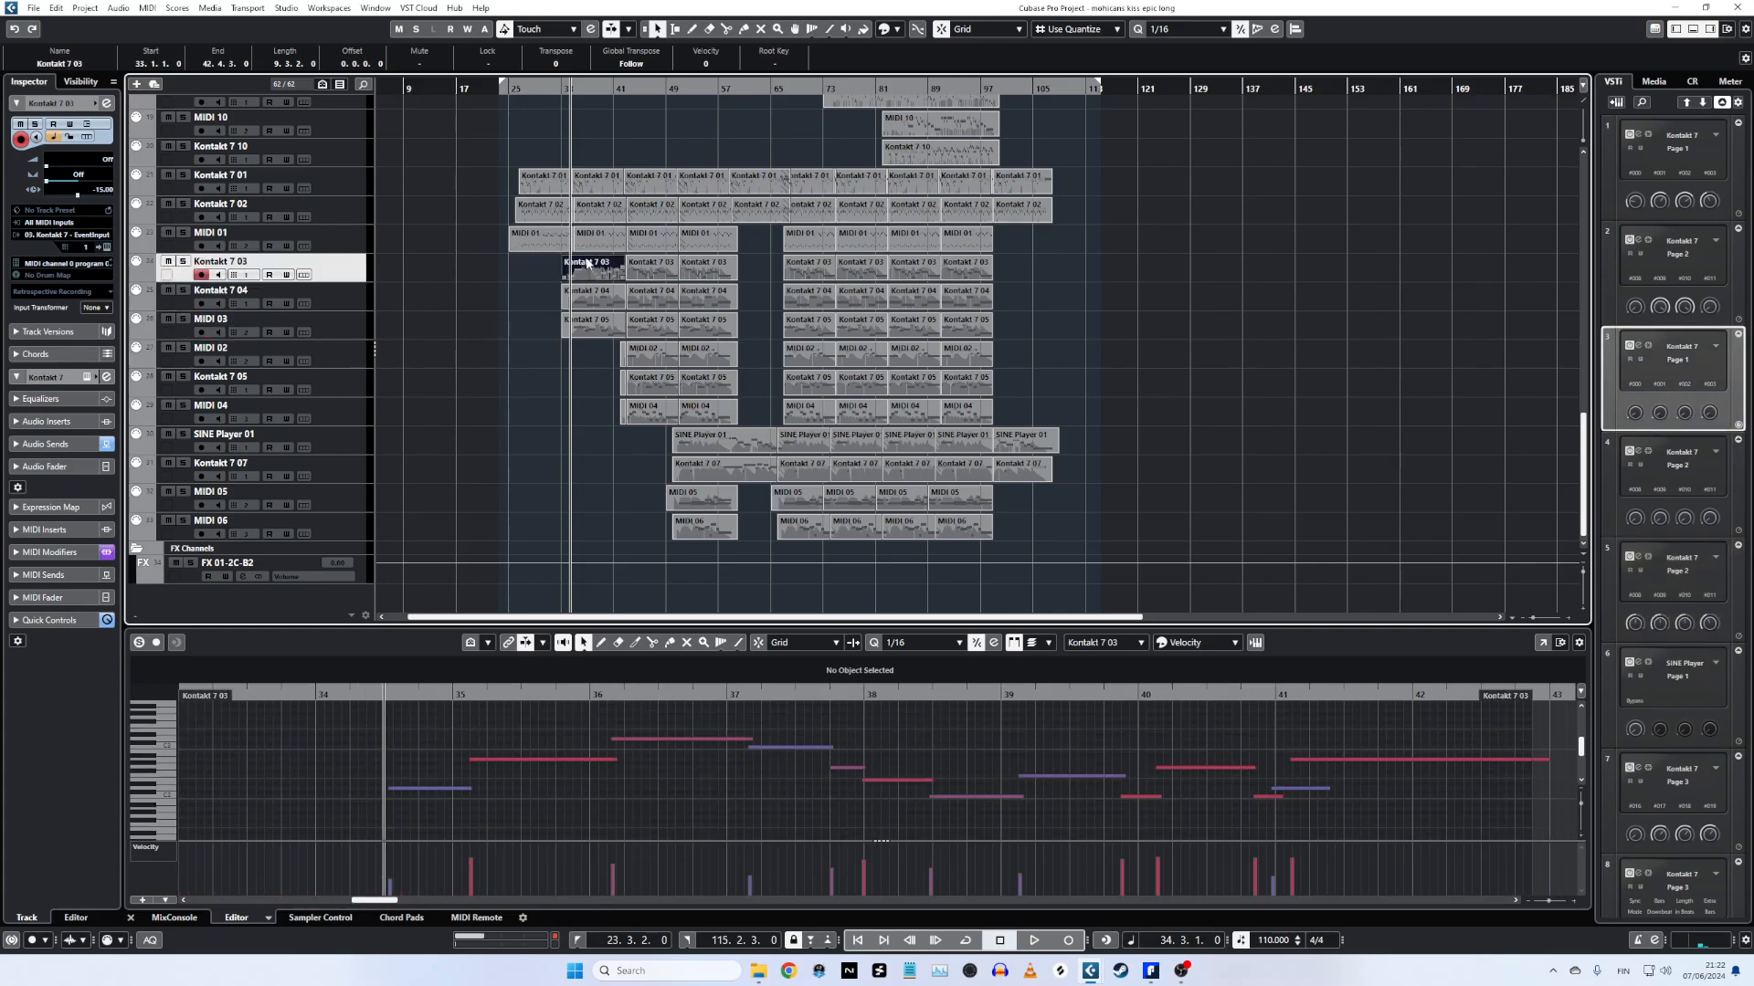
Show the first Kontakt 7 04 and MIDI 03 parts in the editor, and return to the first Kontakt 7 03 part.
{"action": "left_click", "coordinate": [592, 292]}
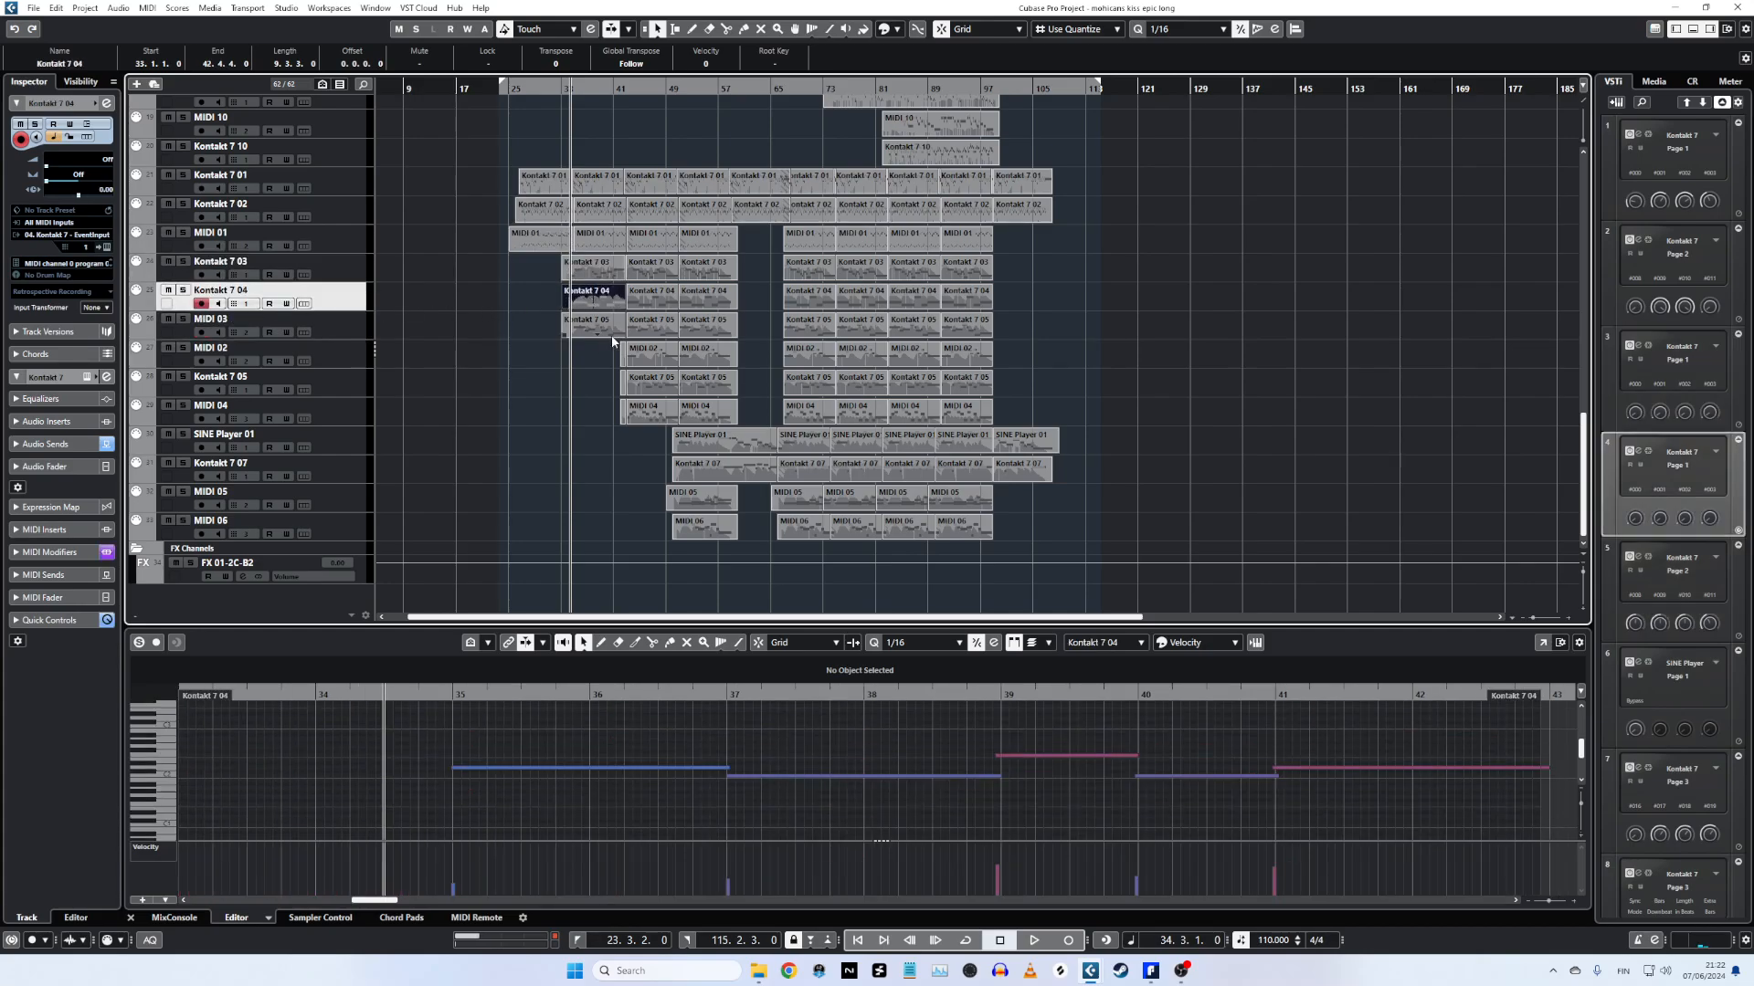
{"action": "left_click", "coordinate": [592, 324]}
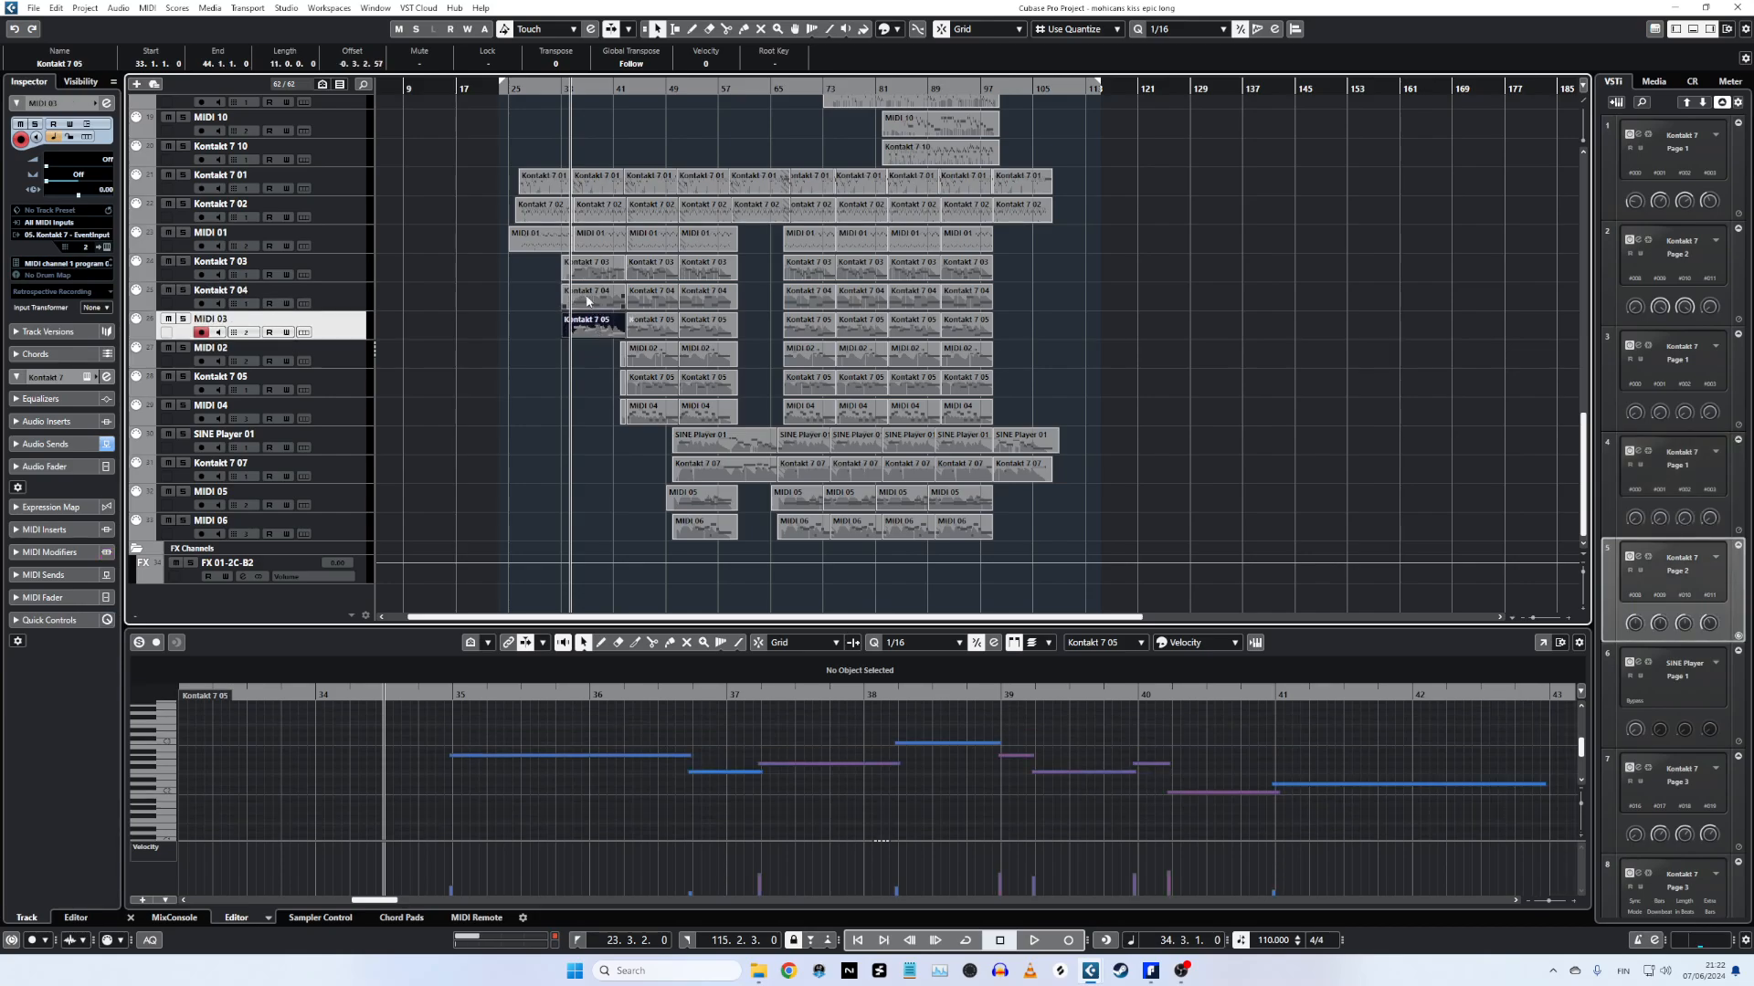
{"action": "left_click", "coordinate": [589, 300]}
{"action": "left_click", "coordinate": [592, 276]}
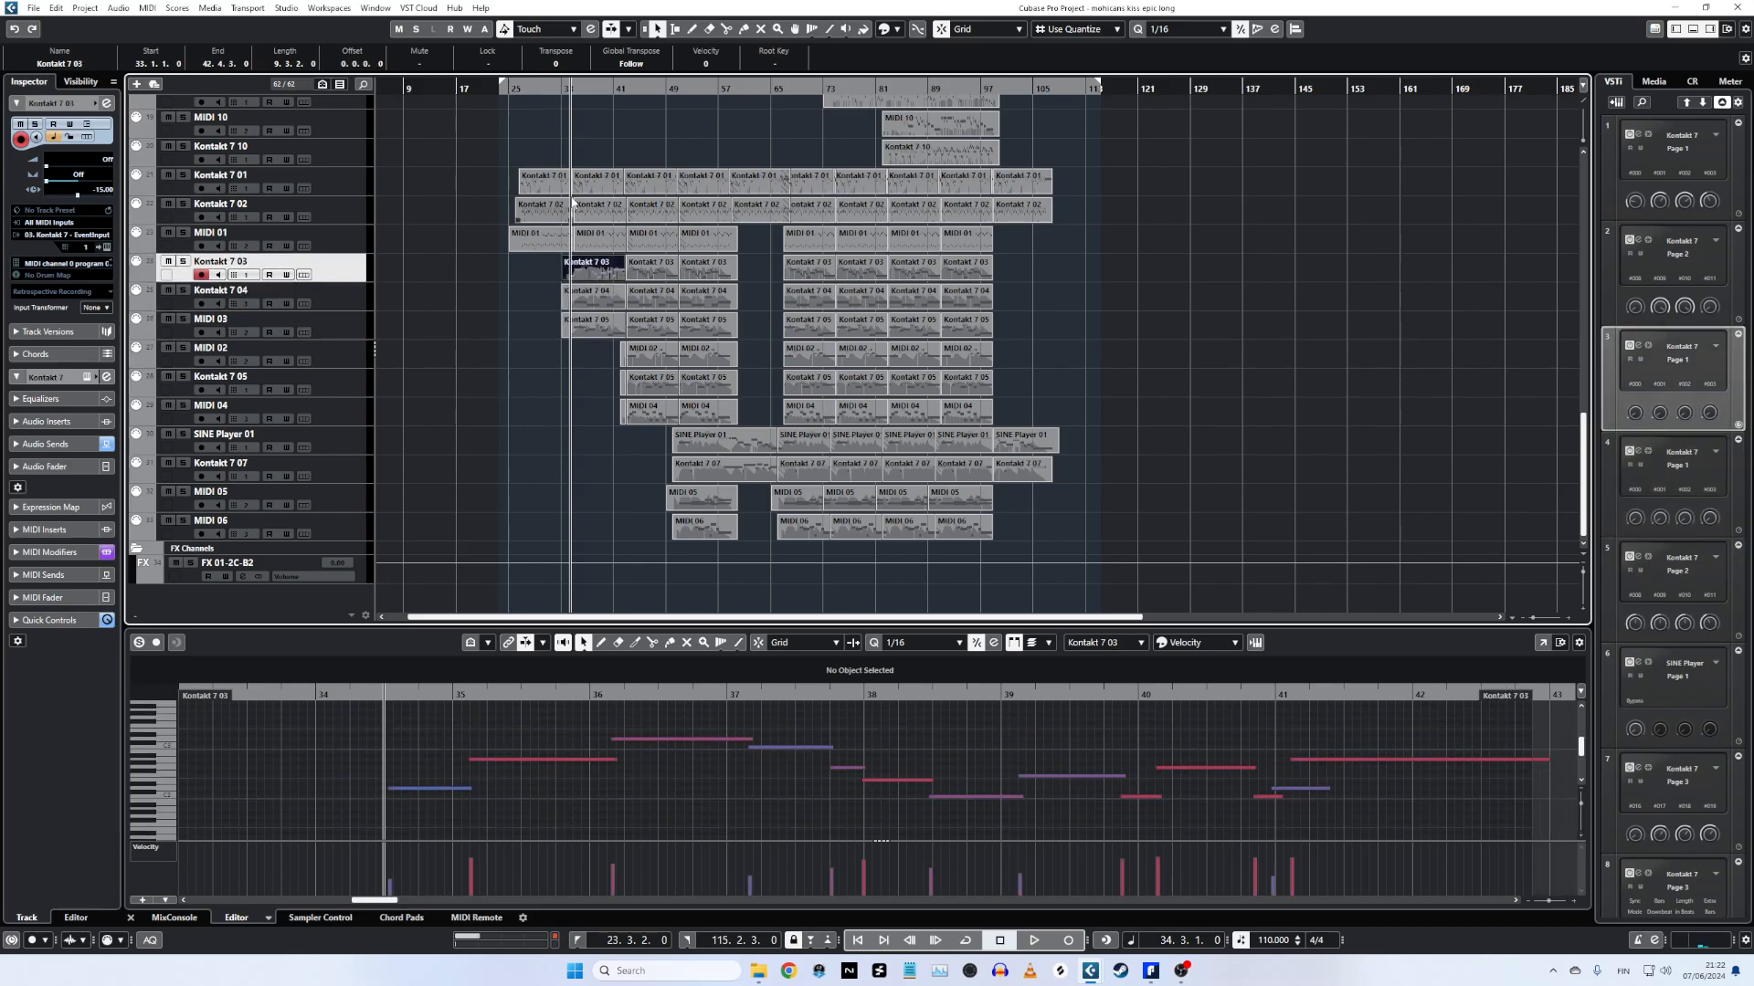
Play from bar 34 with Kontakt 7 01 through 03 and MIDI 01 soloed, adding Kontakt 7 04 and MIDI 03 while showing their second parts.
{"action": "left_click", "coordinate": [184, 265]}
{"action": "left_click", "coordinate": [183, 234]}
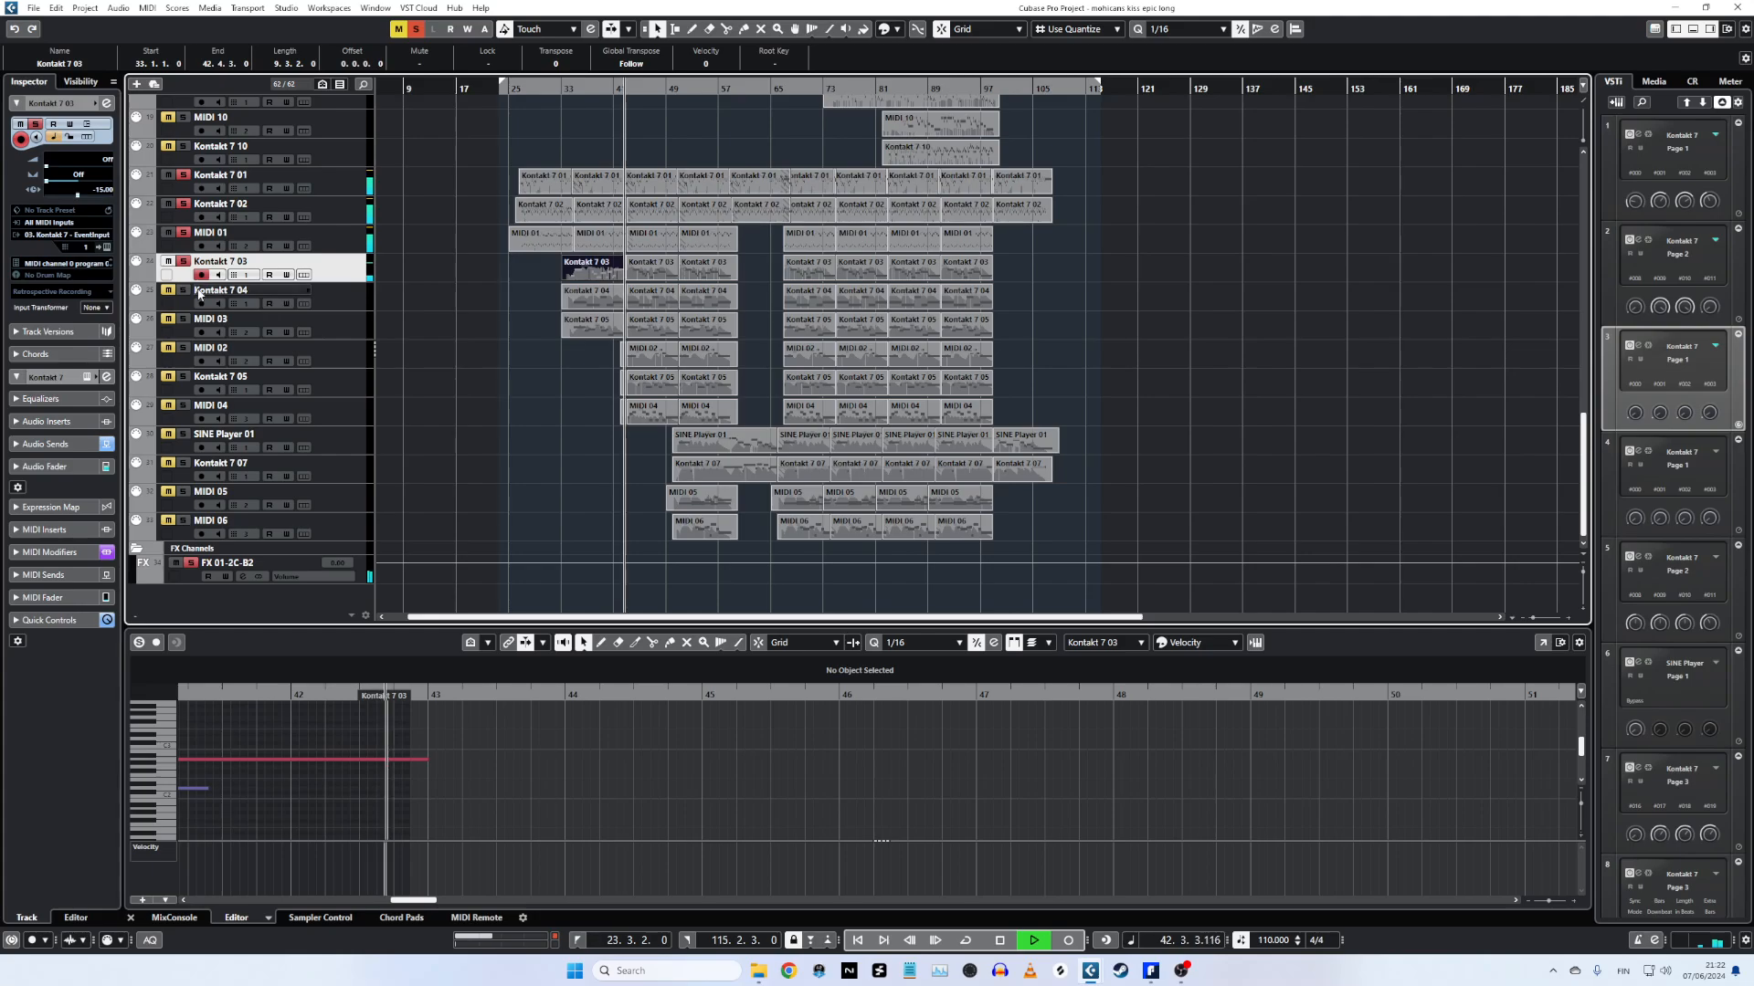
{"action": "left_click", "coordinate": [651, 291]}
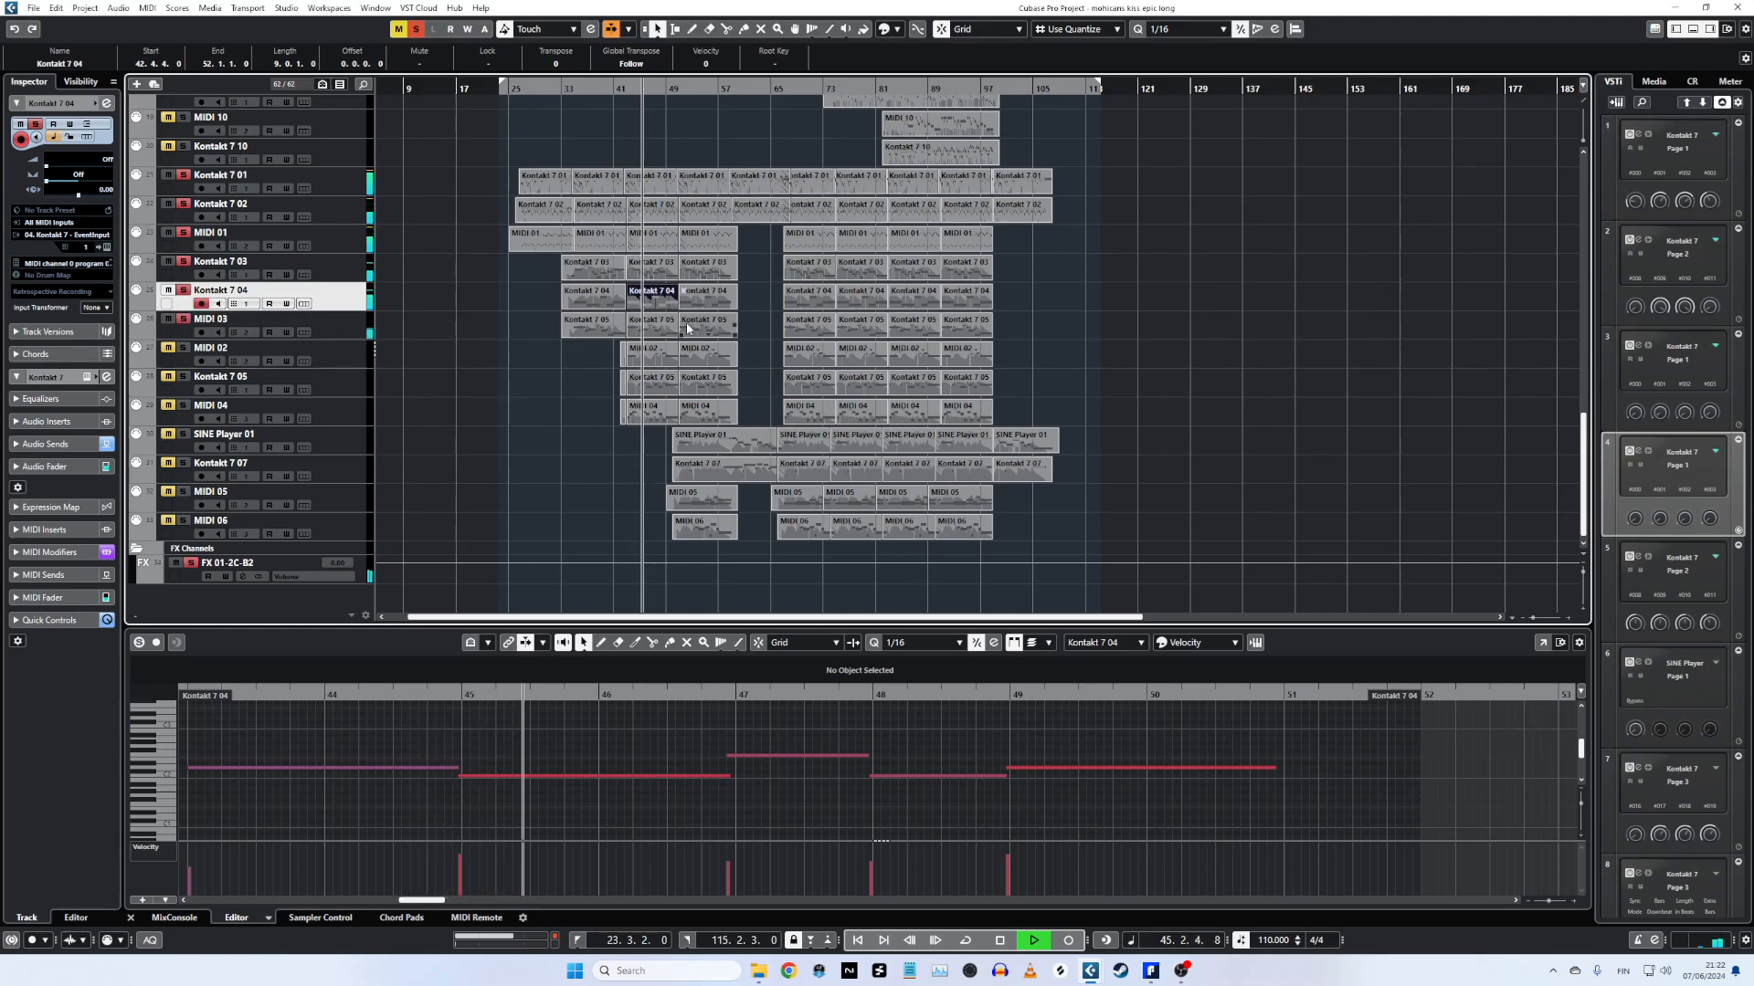
{"action": "left_click", "coordinate": [655, 326]}
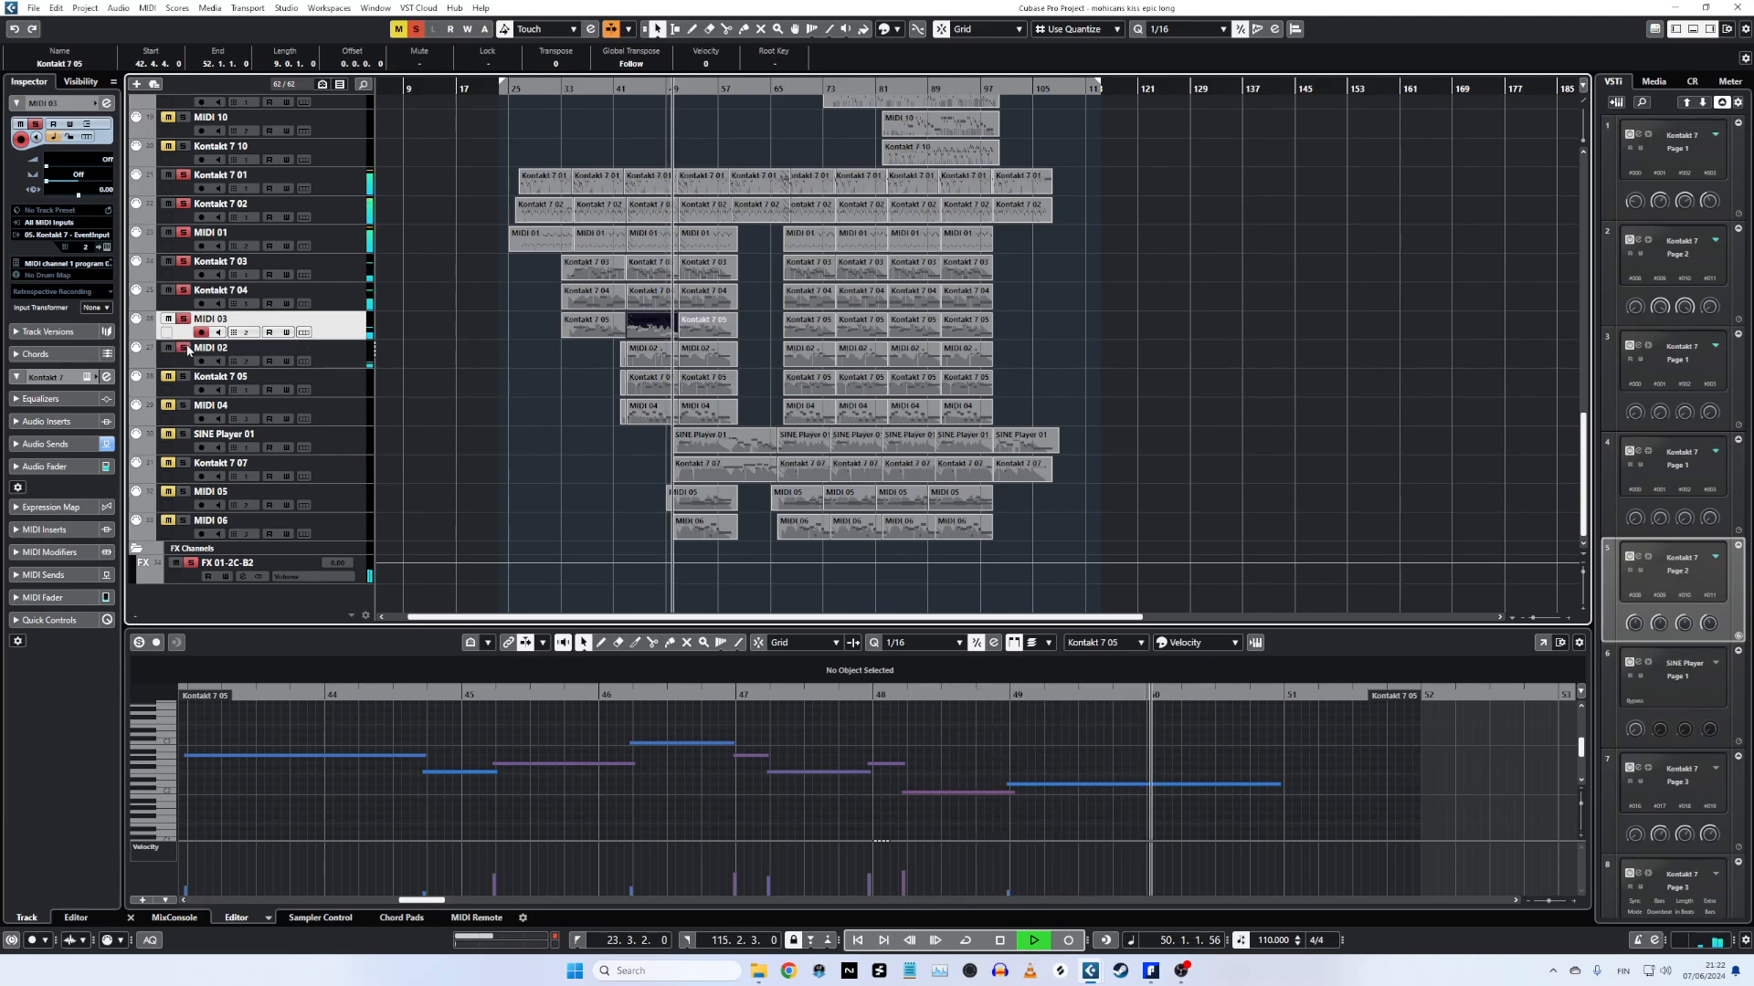
Show the second MIDI 02 and Kontakt 7 05 parts, soloing both in place of Kontakt 7 03, Kontakt 7 04 and MIDI 03, and replay from about bar 51.
{"action": "left_click", "coordinate": [699, 356]}
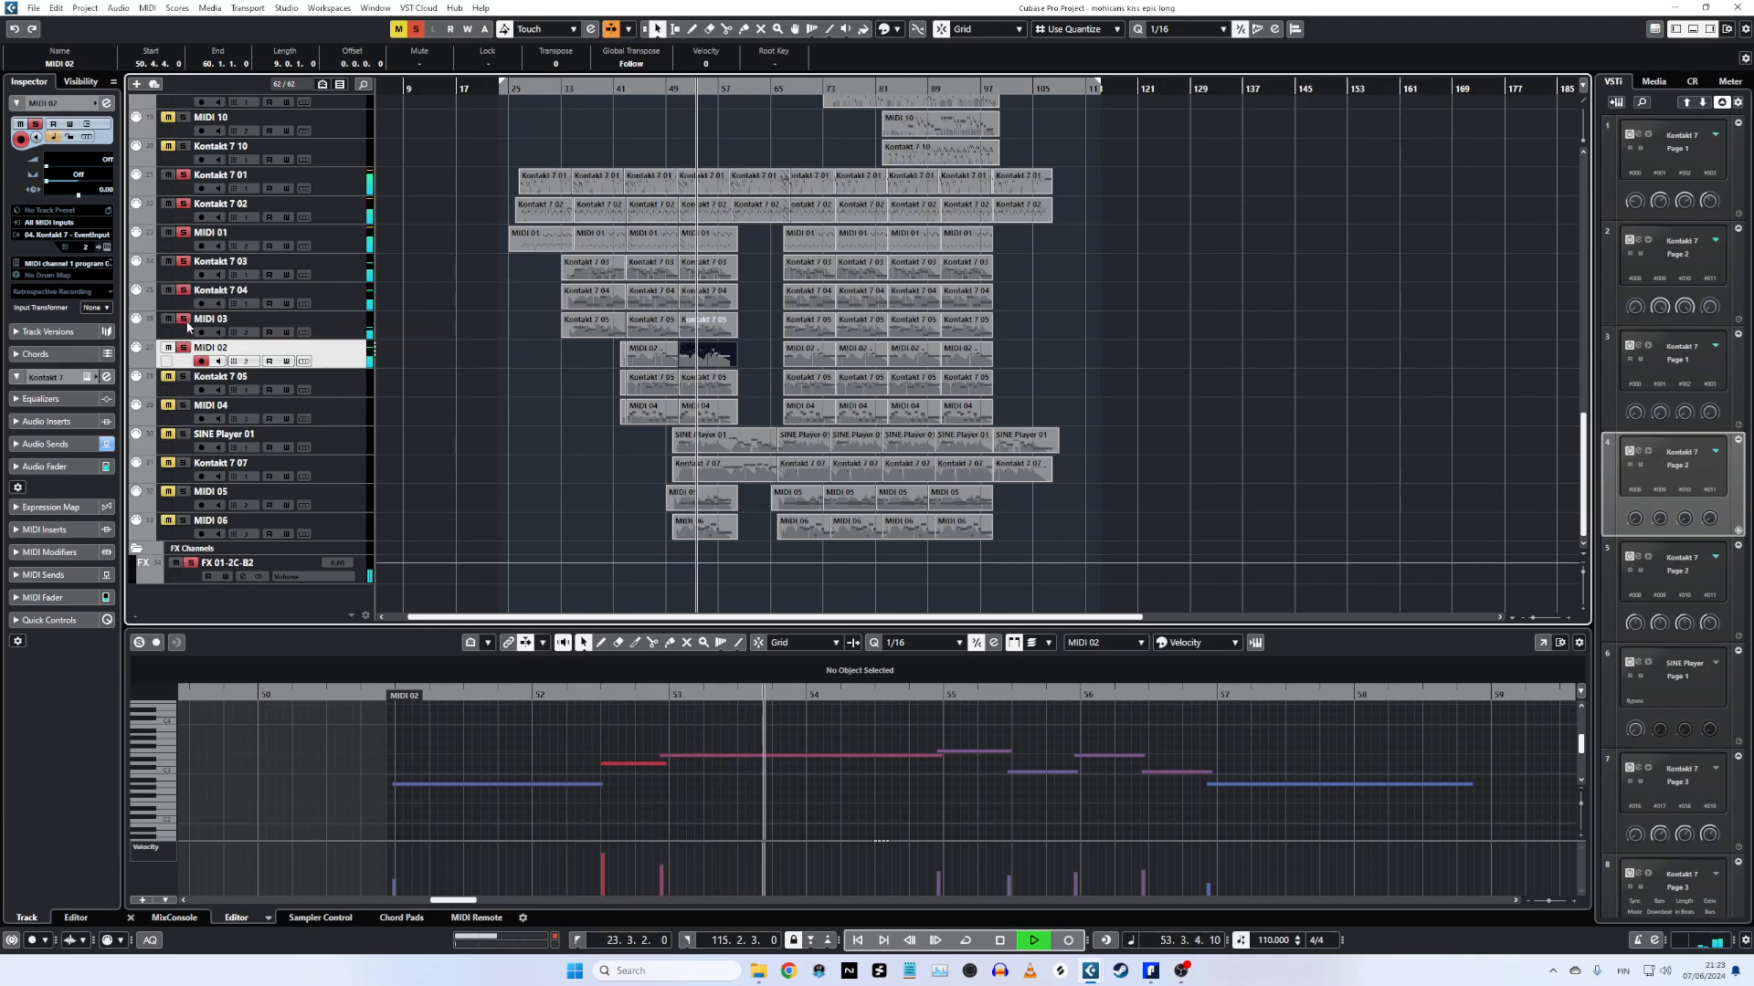
{"action": "left_click_drag", "start_coordinate": [185, 322], "coordinate": [182, 292]}
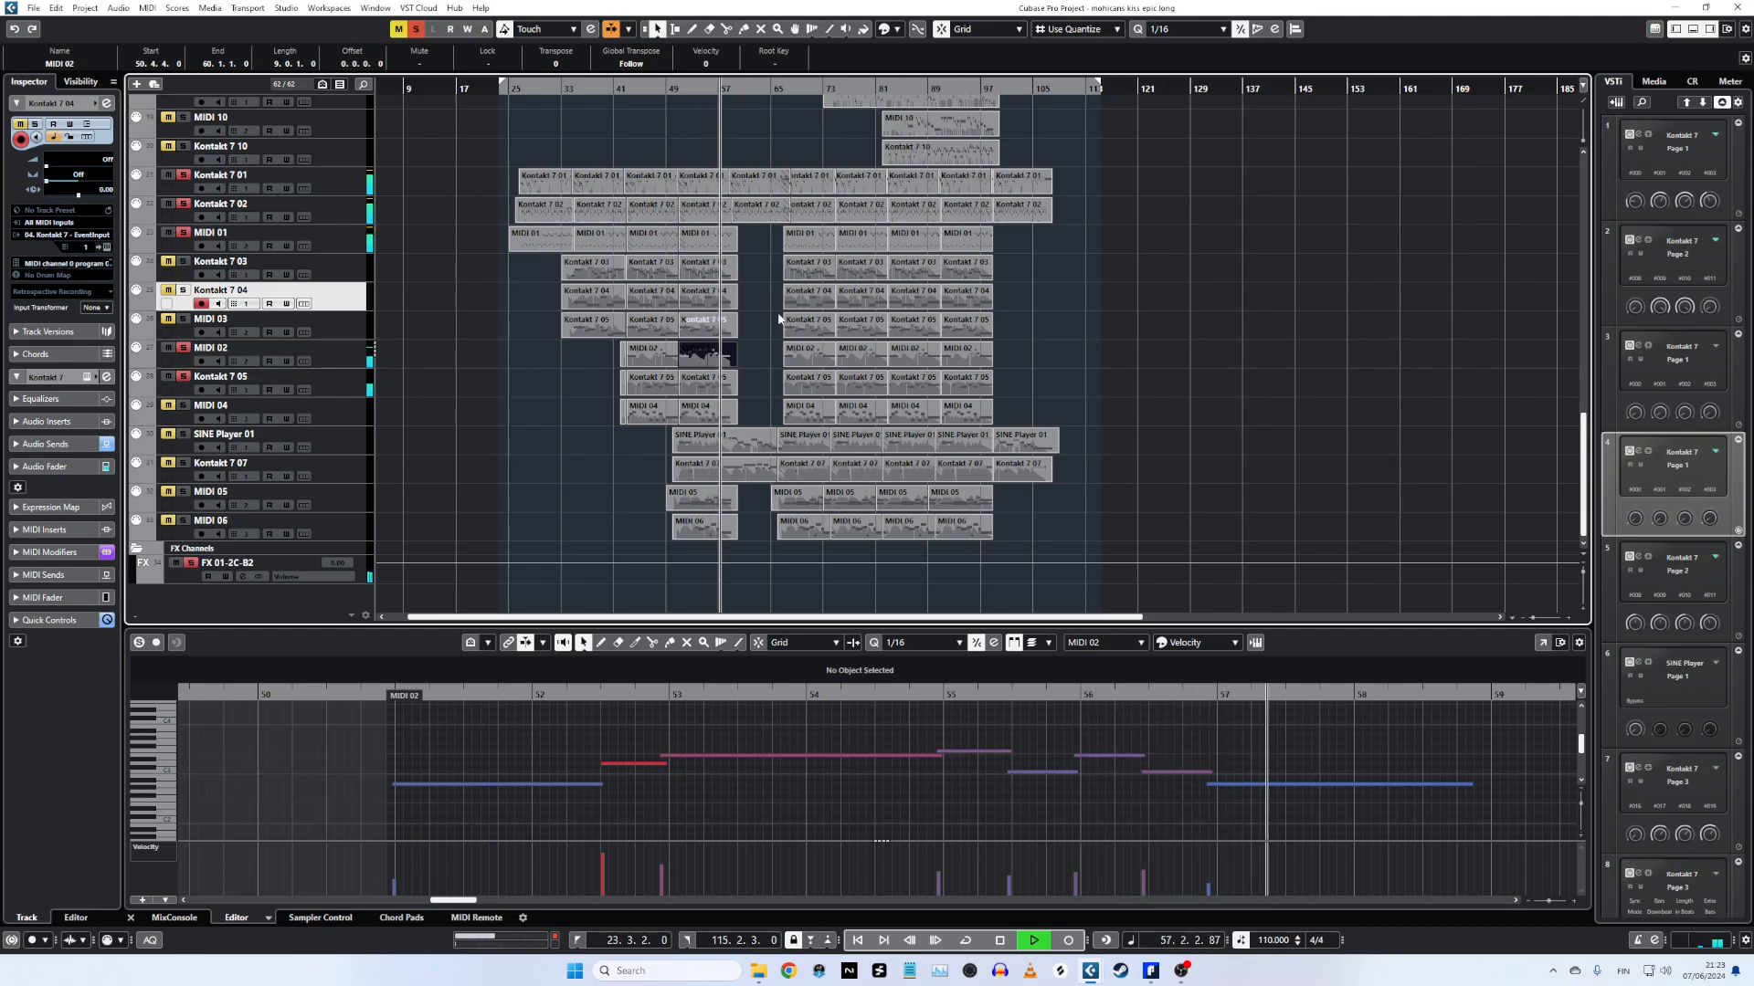
{"action": "left_click", "coordinate": [183, 378]}
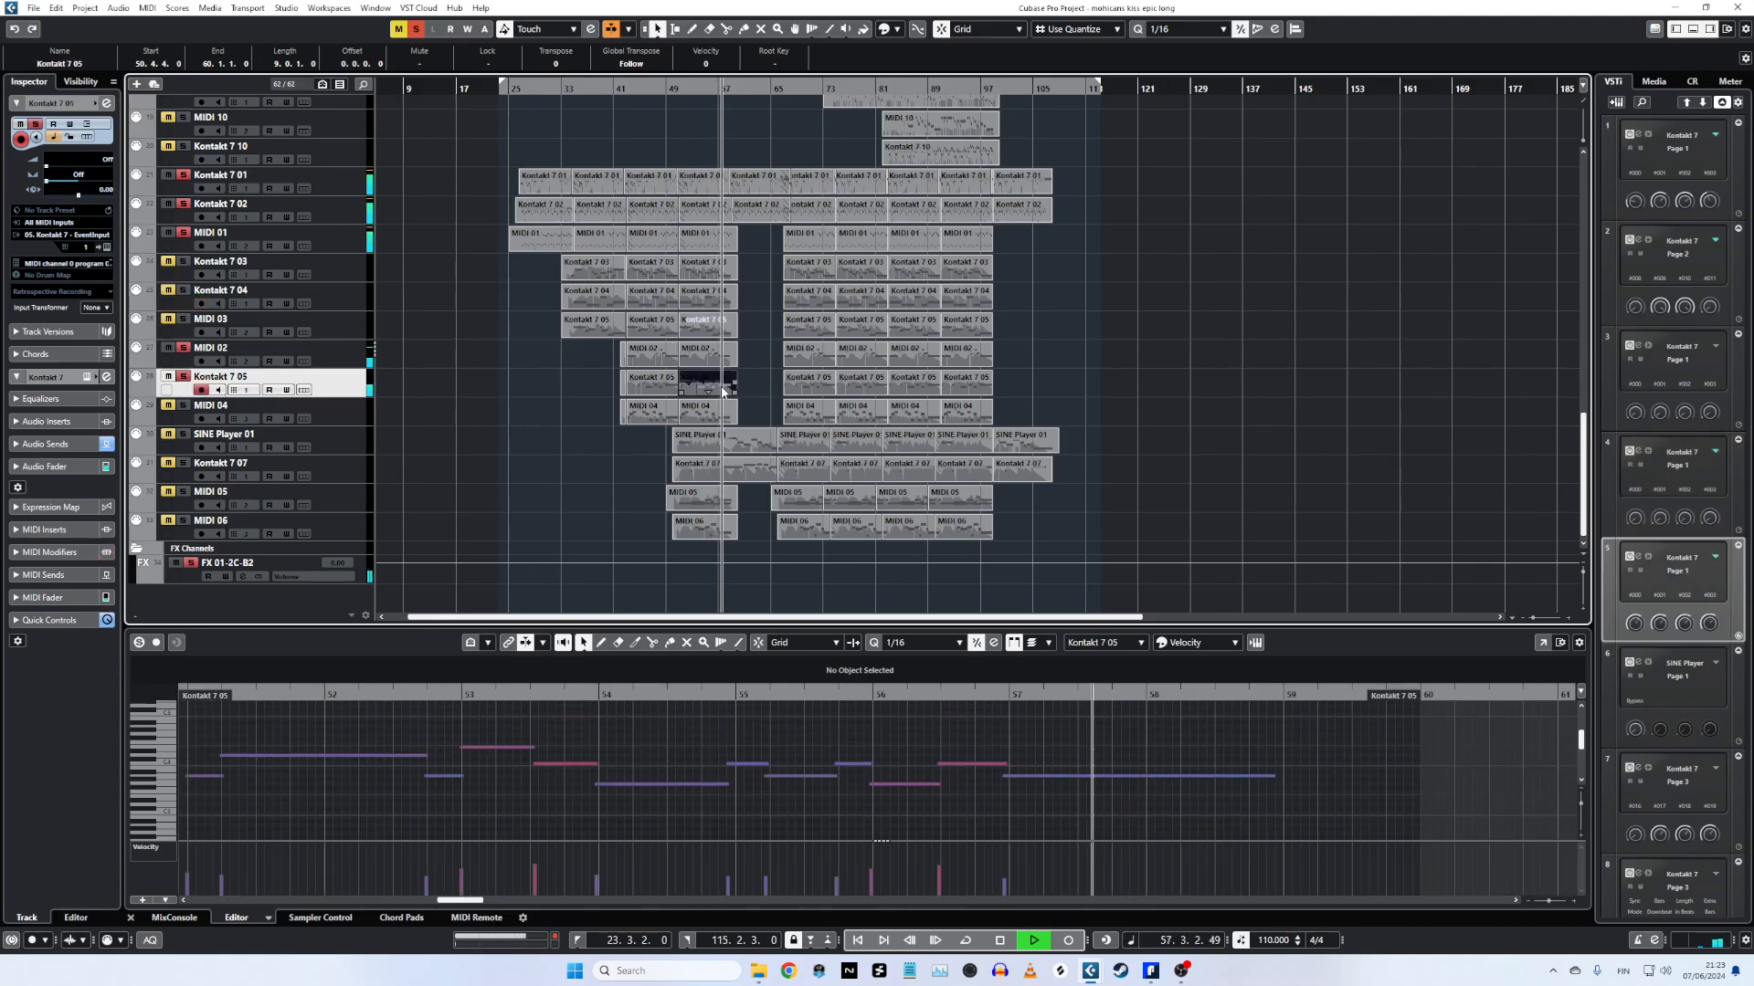
{"action": "left_click", "coordinate": [680, 87]}
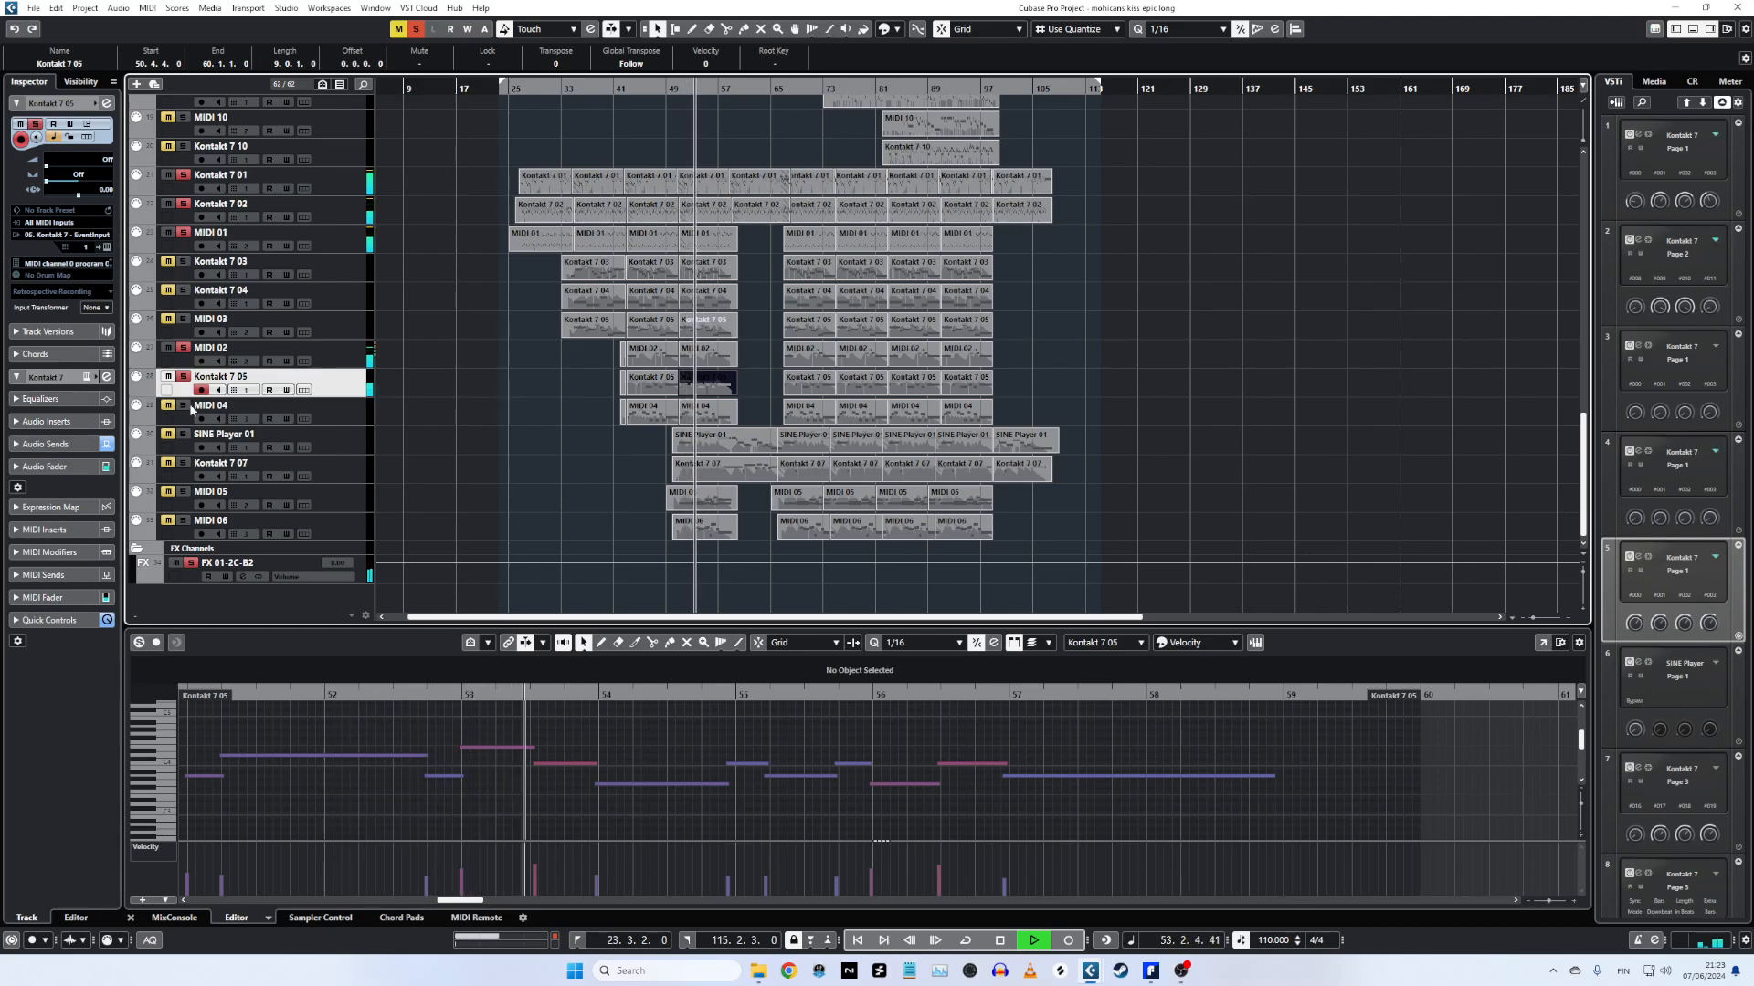
Solo MIDI 04 with its second part shown, re-add Kontakt 7 03 through Kontakt 7 05 to the solo, and replay from about bar 50.
{"action": "left_click", "coordinate": [700, 410]}
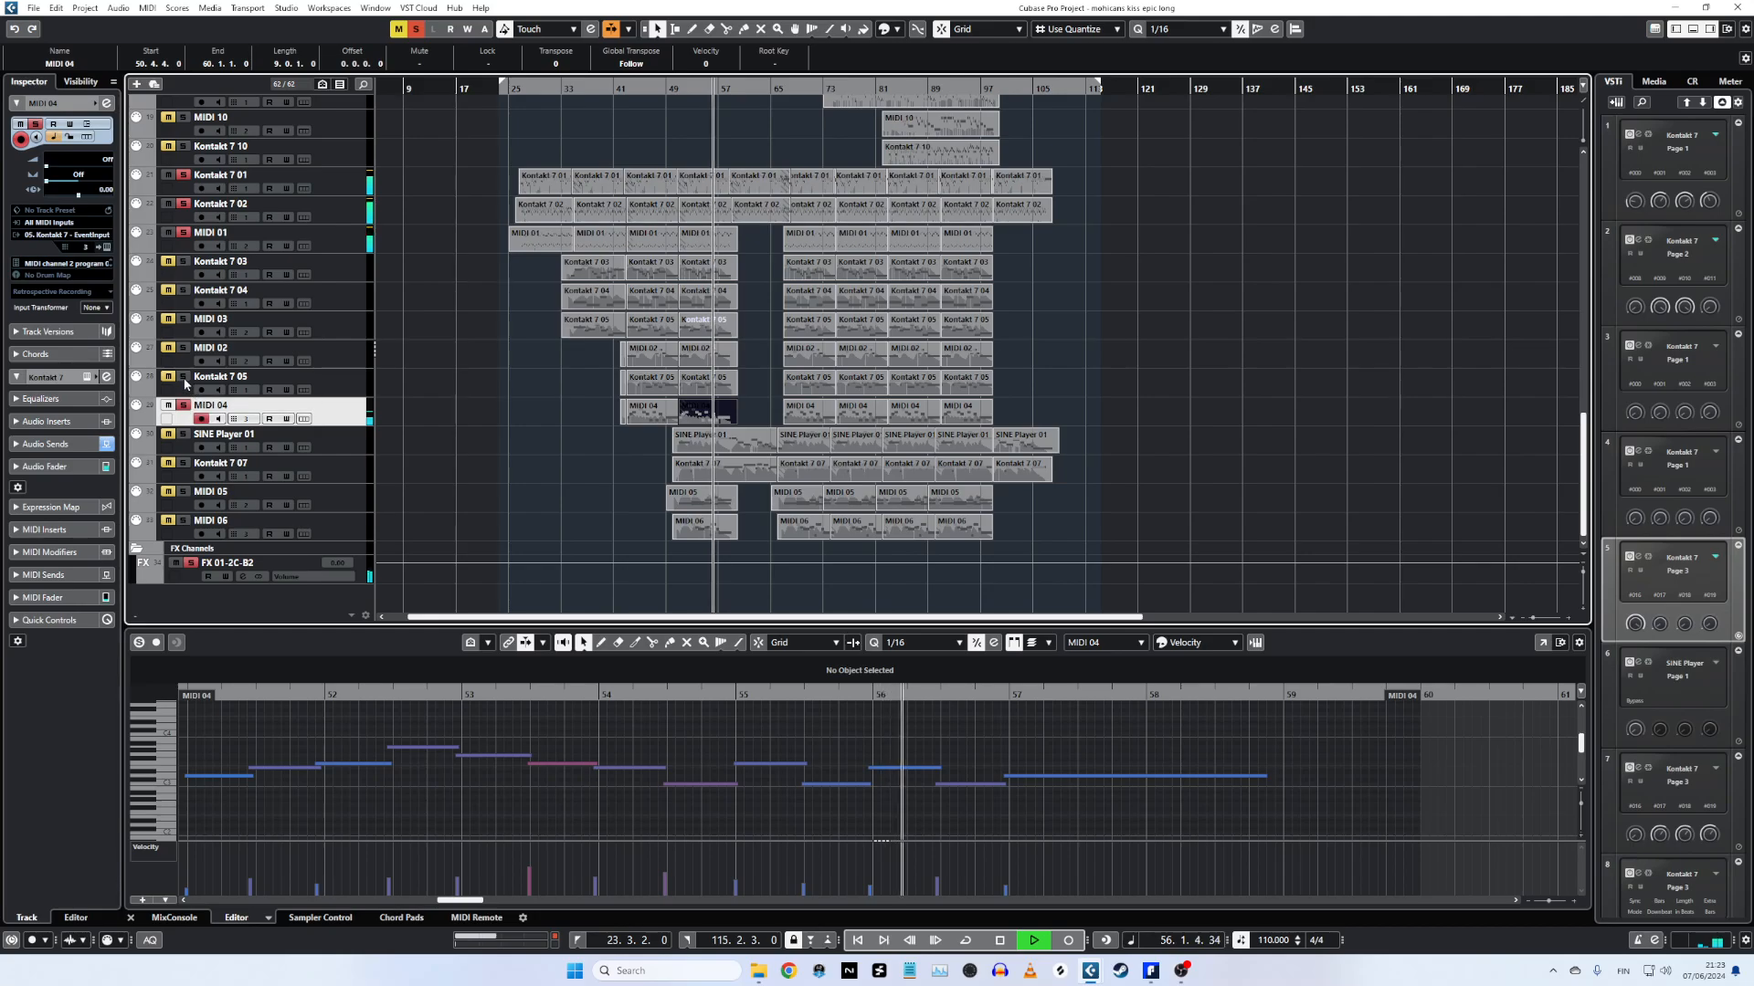
{"action": "left_click", "coordinate": [184, 377]}
{"action": "left_click", "coordinate": [183, 349]}
{"action": "left_click", "coordinate": [184, 319]}
{"action": "left_click", "coordinate": [184, 291]}
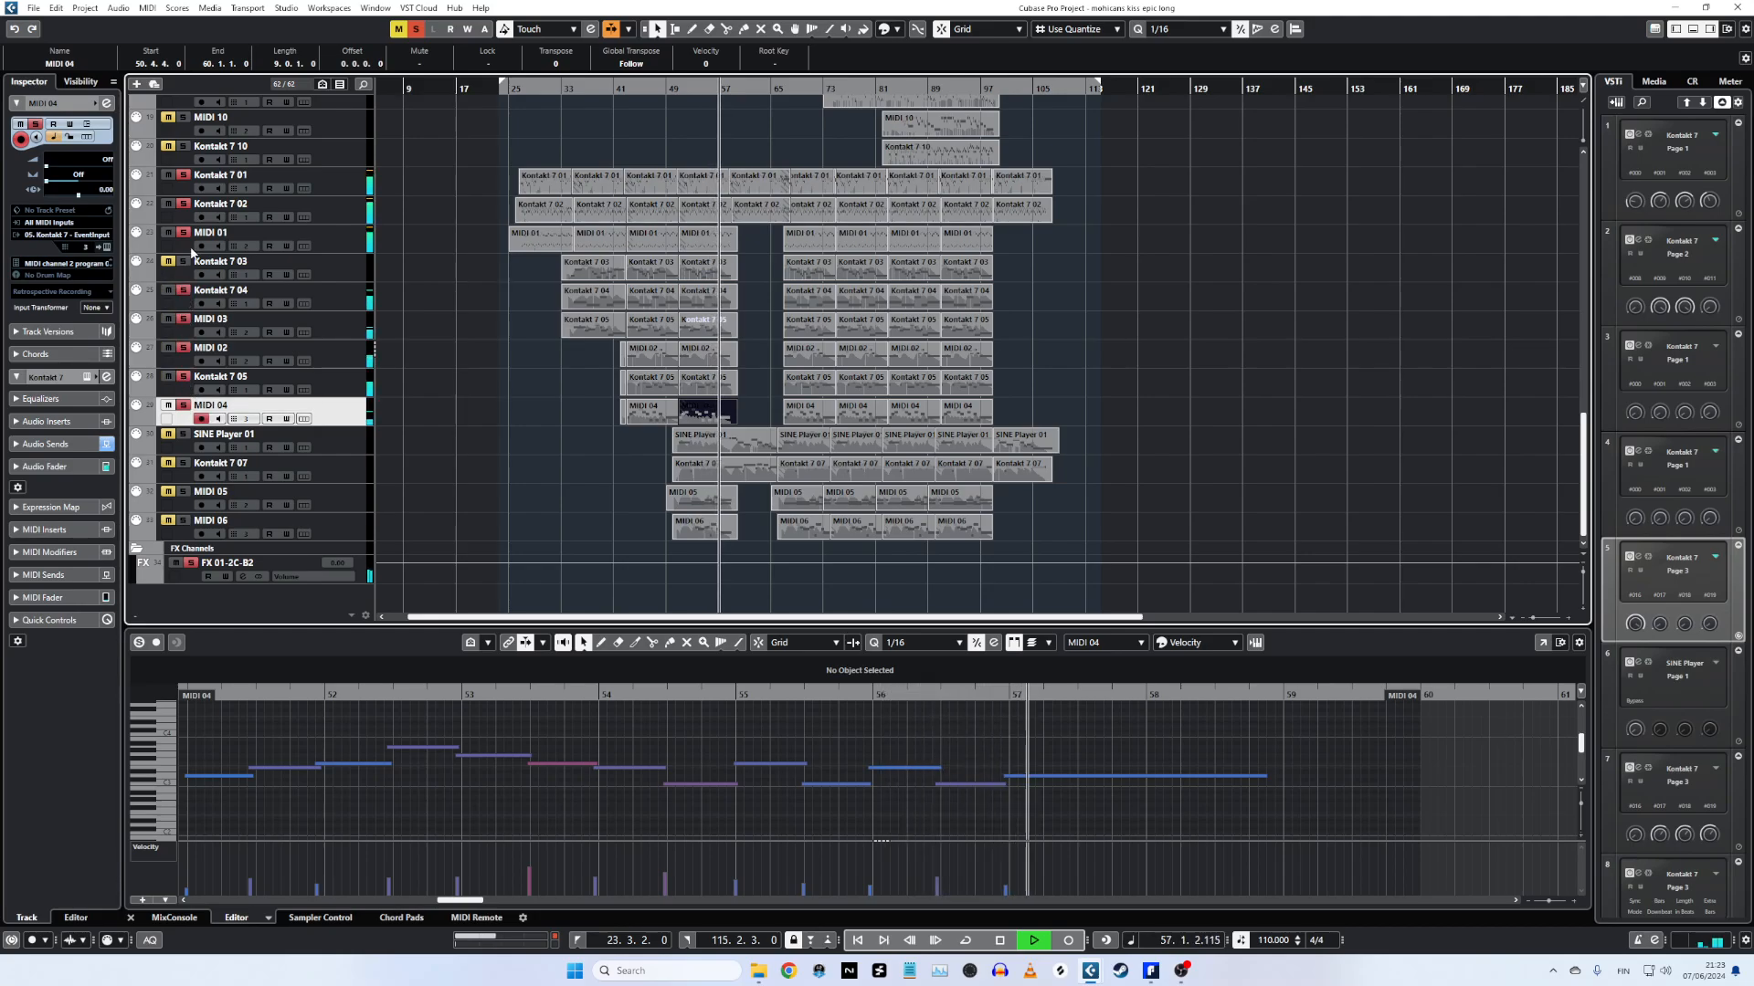
{"action": "left_click", "coordinate": [669, 89]}
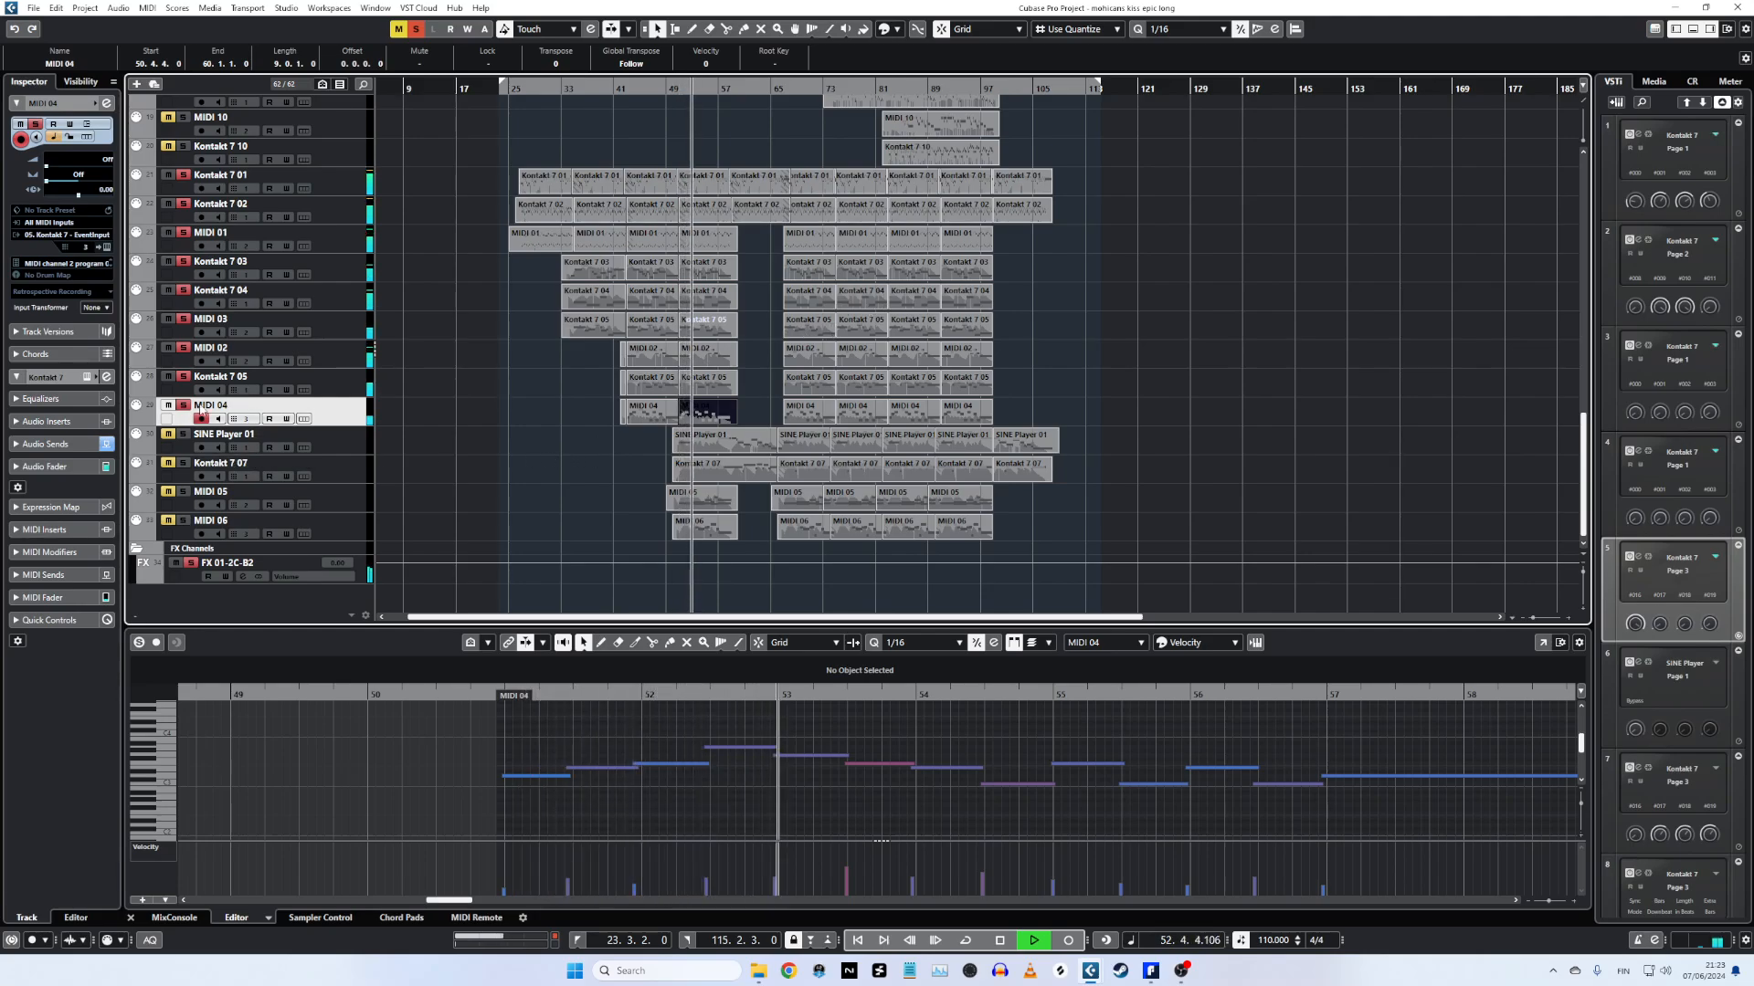
Solo SINE Player 01, show its first part, and remove every other solo except Kontakt 7 01 while replaying the passage near bar 52.
{"action": "left_click", "coordinate": [184, 436]}
{"action": "left_click", "coordinate": [183, 407]}
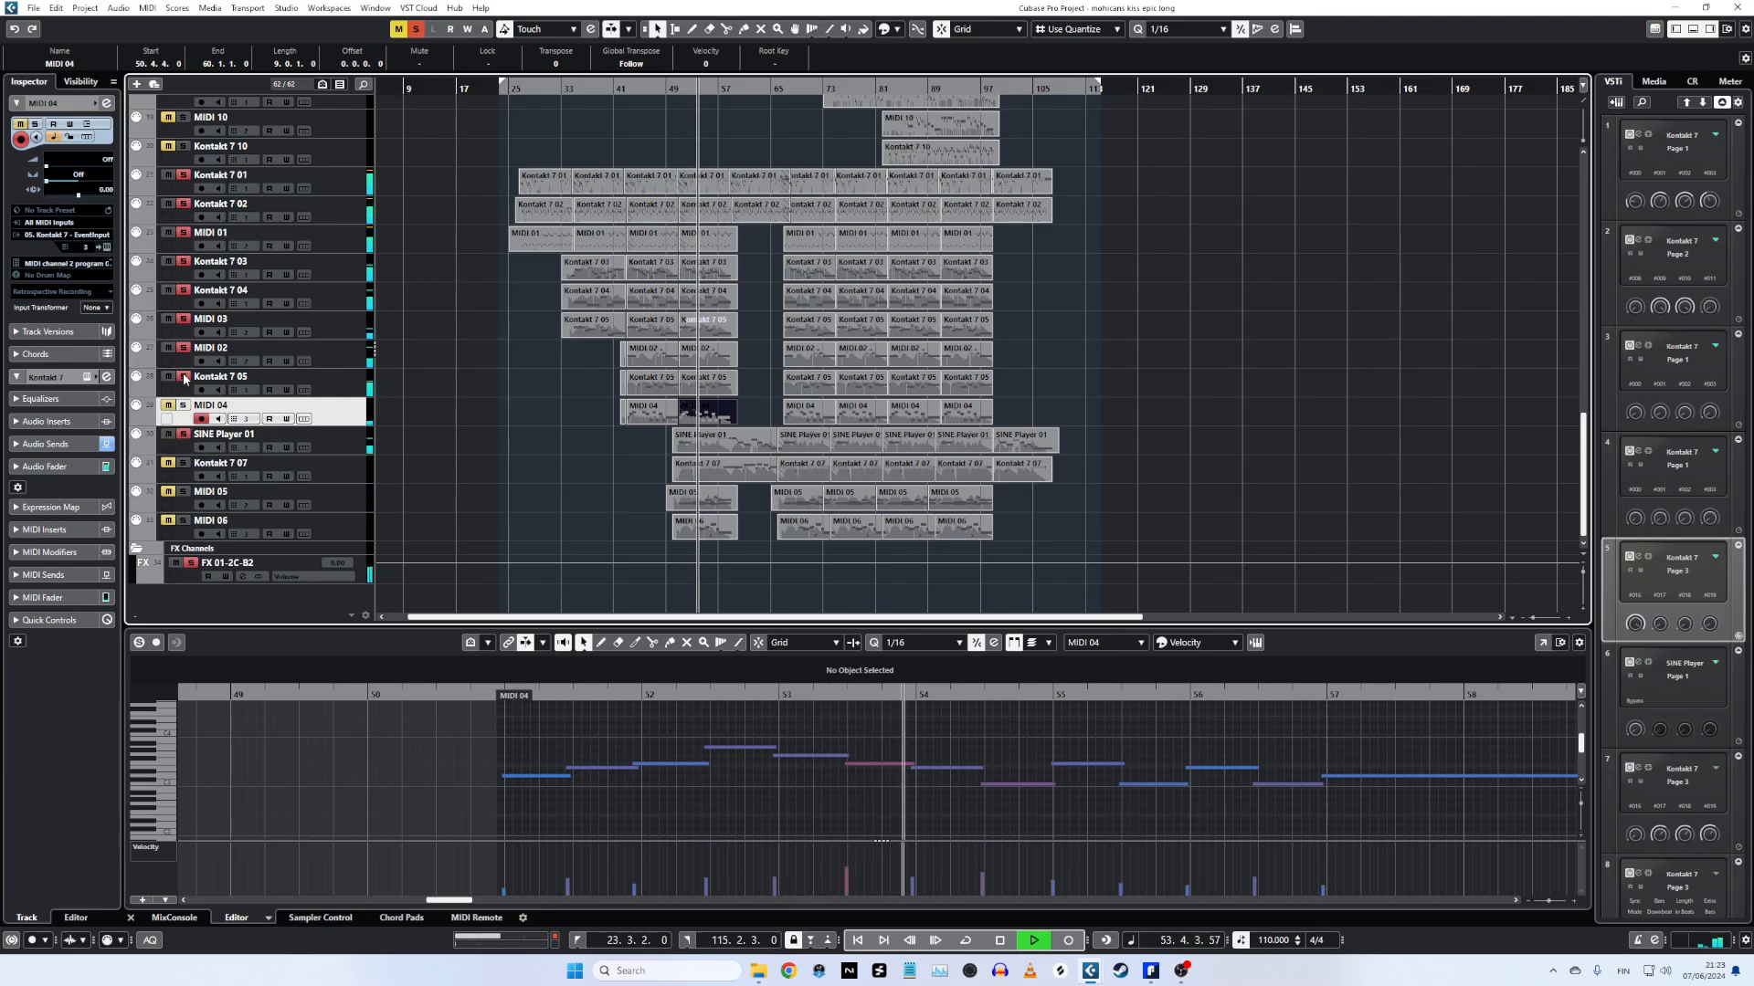
{"action": "left_click", "coordinate": [184, 358]}
{"action": "left_click", "coordinate": [184, 320]}
{"action": "left_click", "coordinate": [184, 349]}
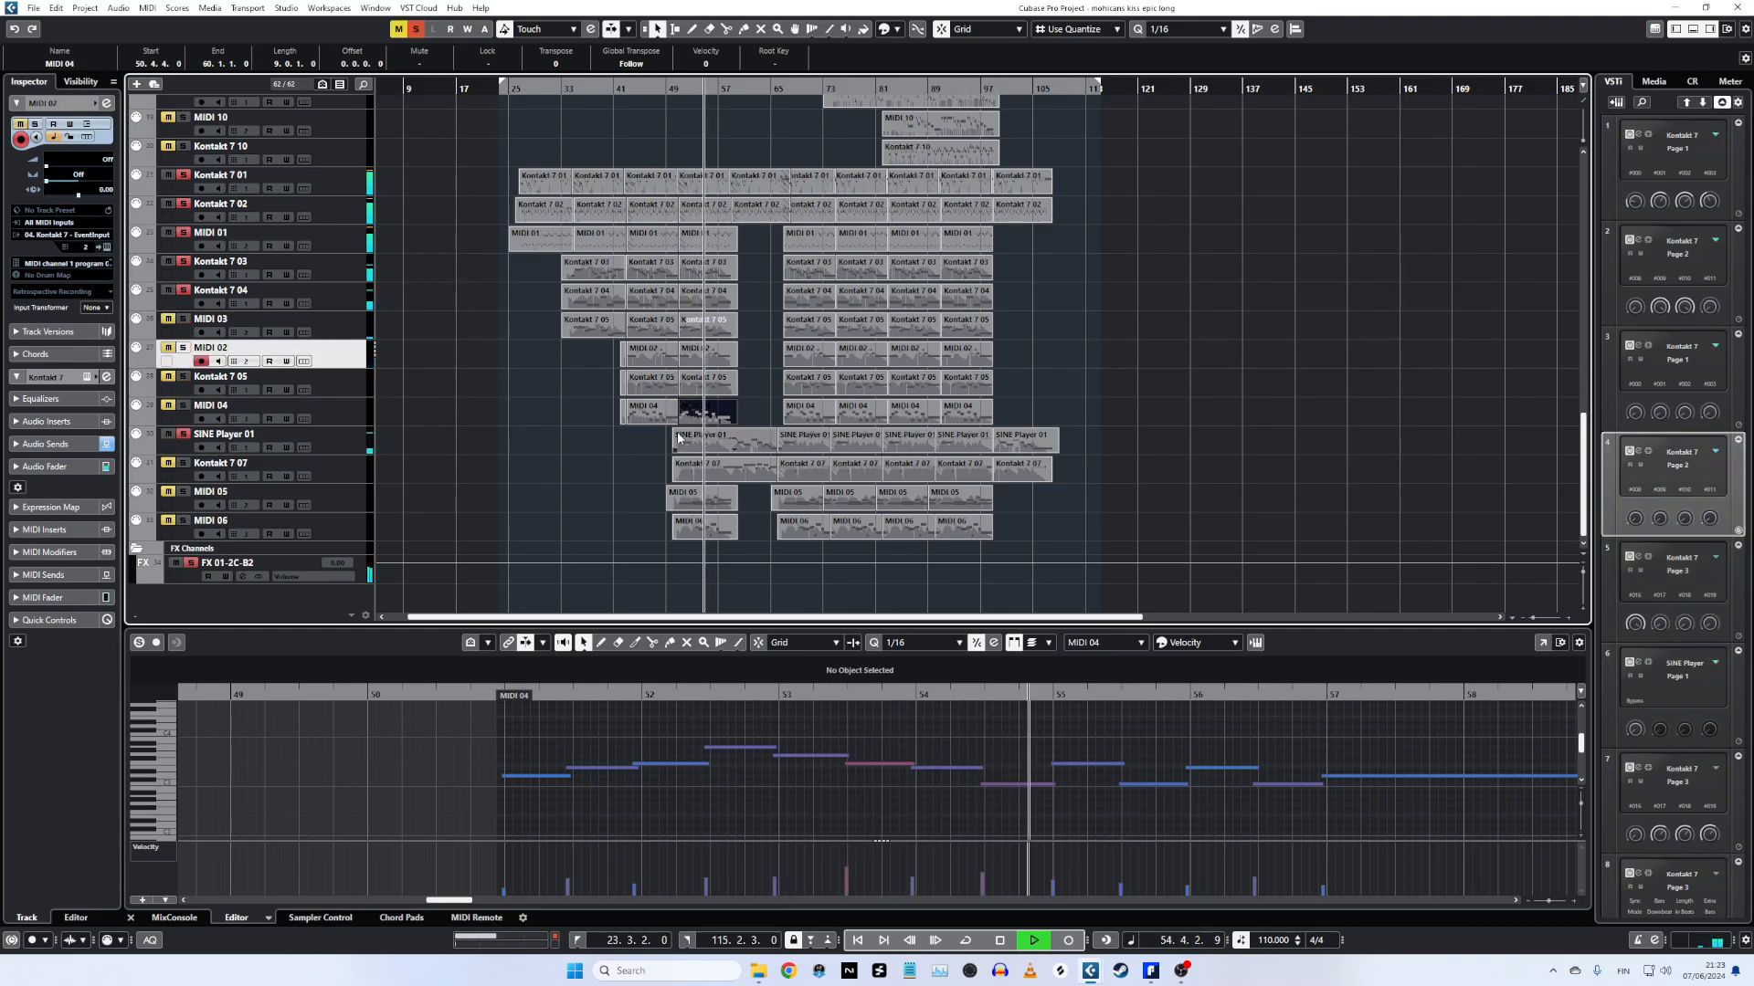
{"action": "key", "text": "Down"}
{"action": "left_click", "coordinate": [183, 291]}
{"action": "left_click", "coordinate": [184, 262]}
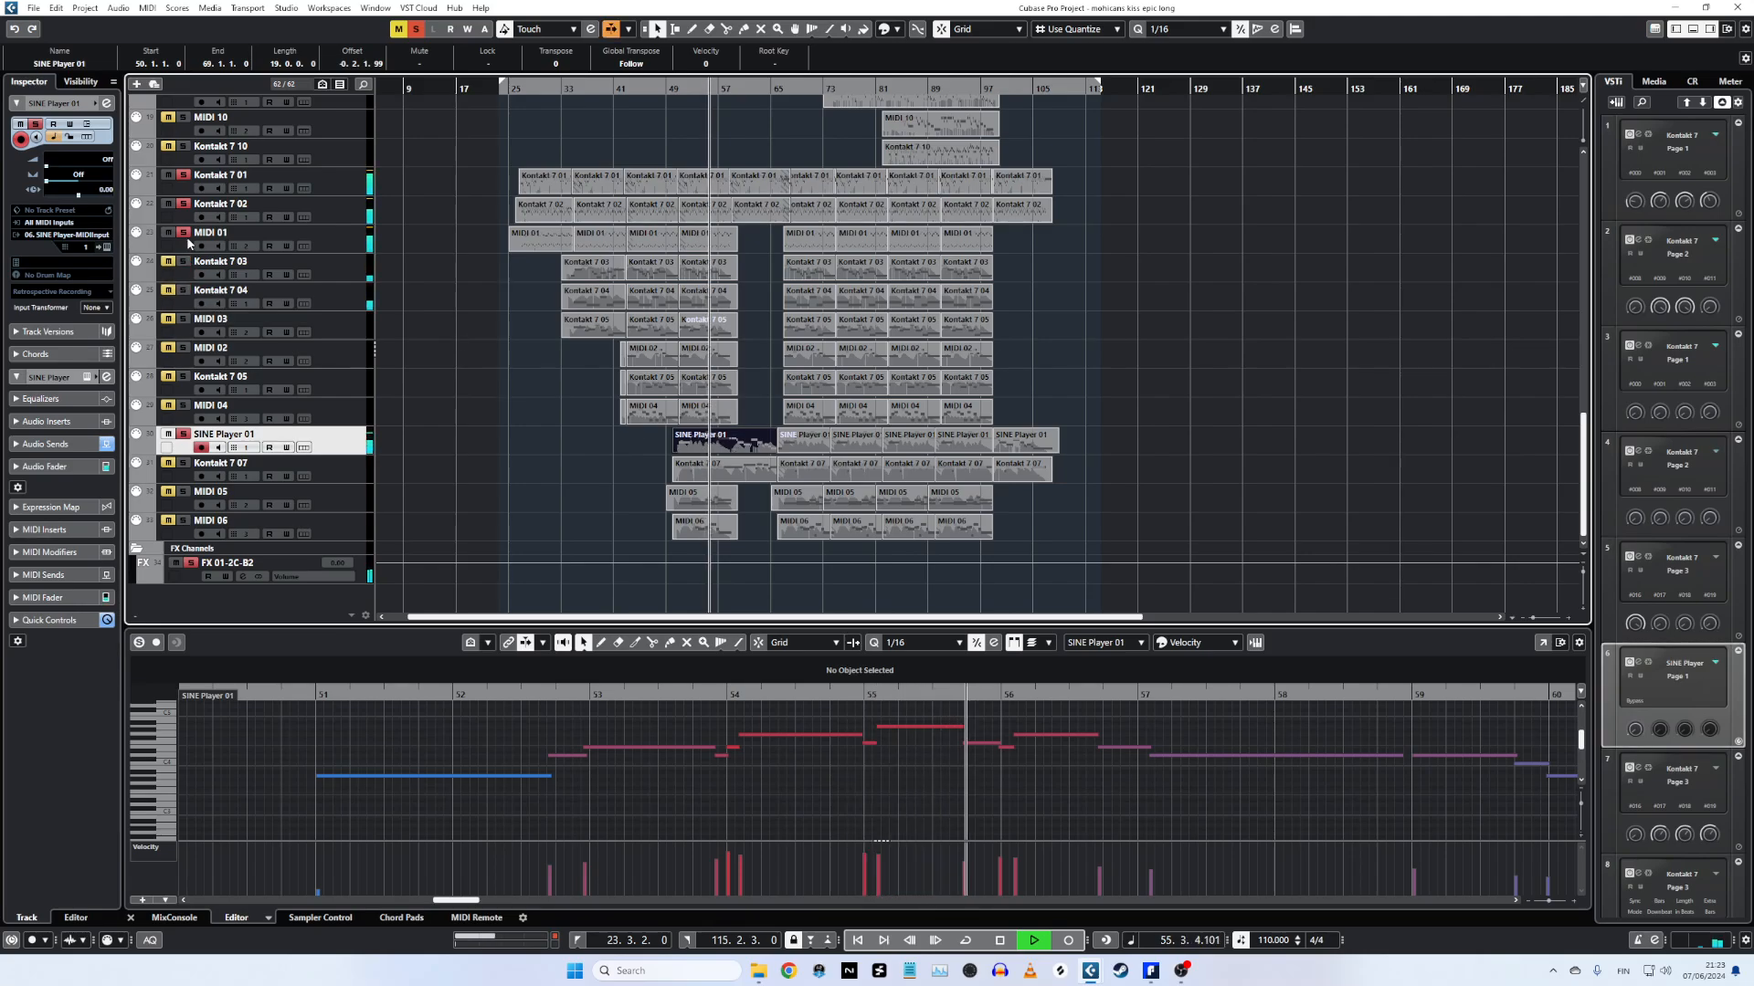
{"action": "left_click", "coordinate": [183, 233]}
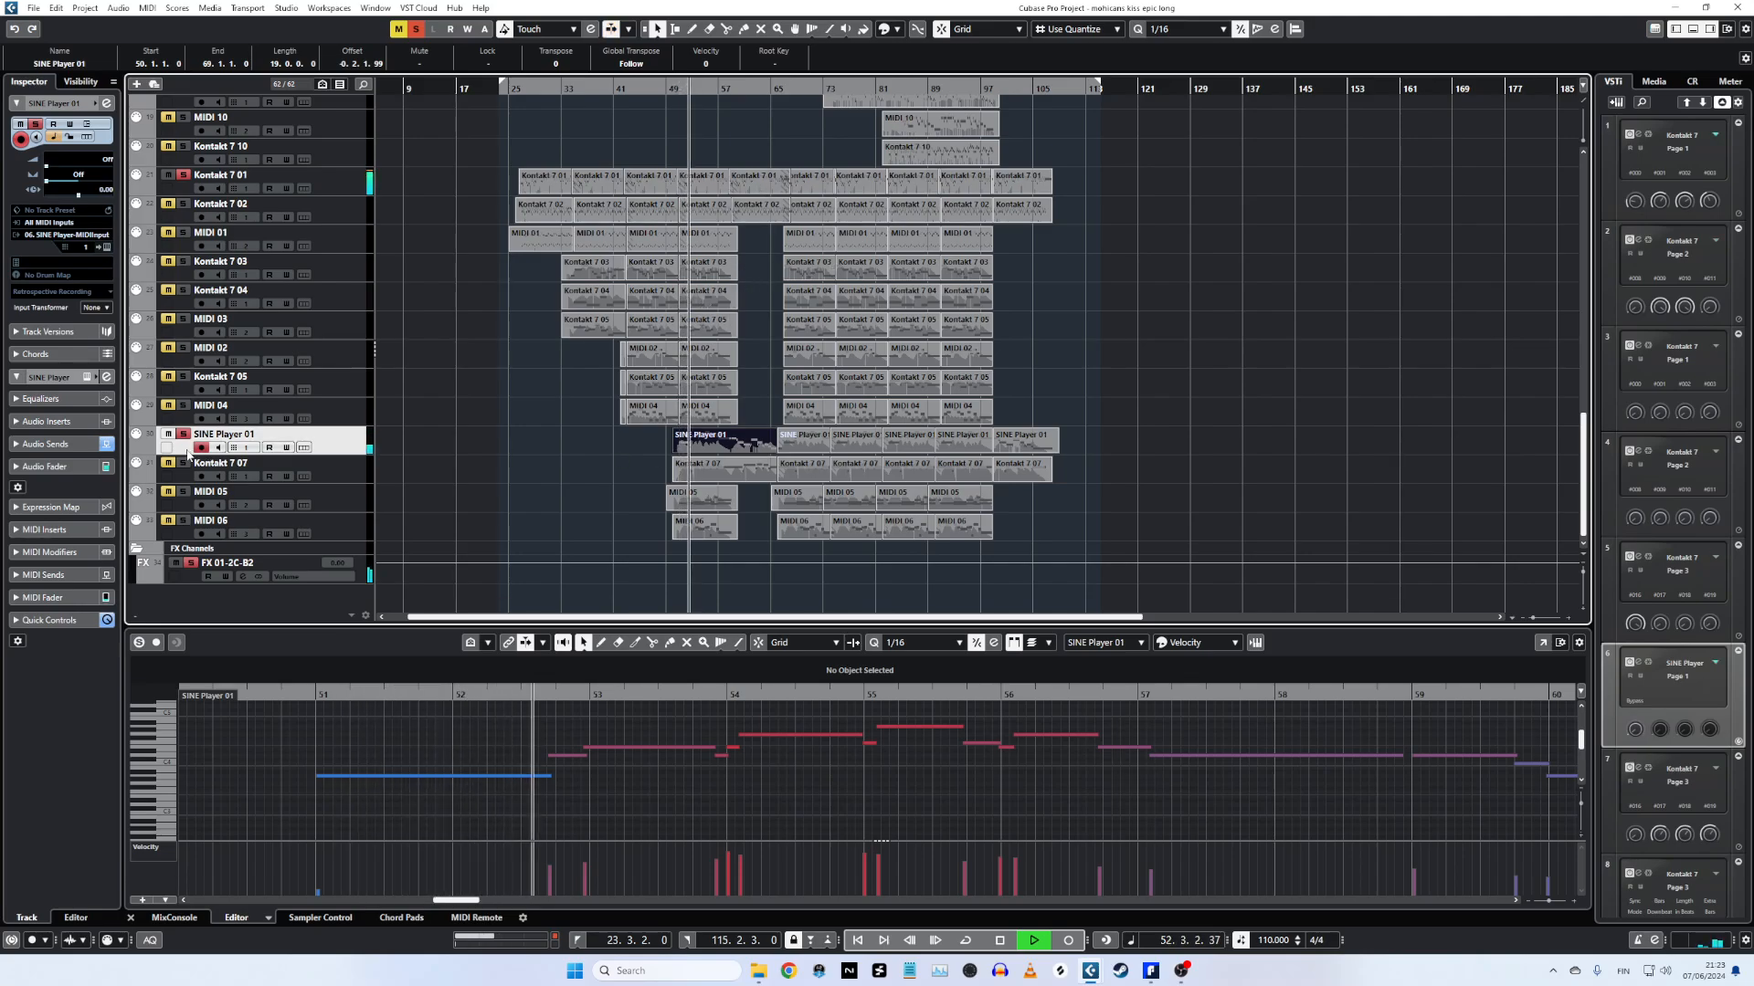
Audition Kontakt 7 07 with its first part shown, briefly add MIDI 05 and MIDI 06, and replay from about bar 51 with only Kontakt 7 01 soloed.
{"action": "left_click", "coordinate": [307, 462]}
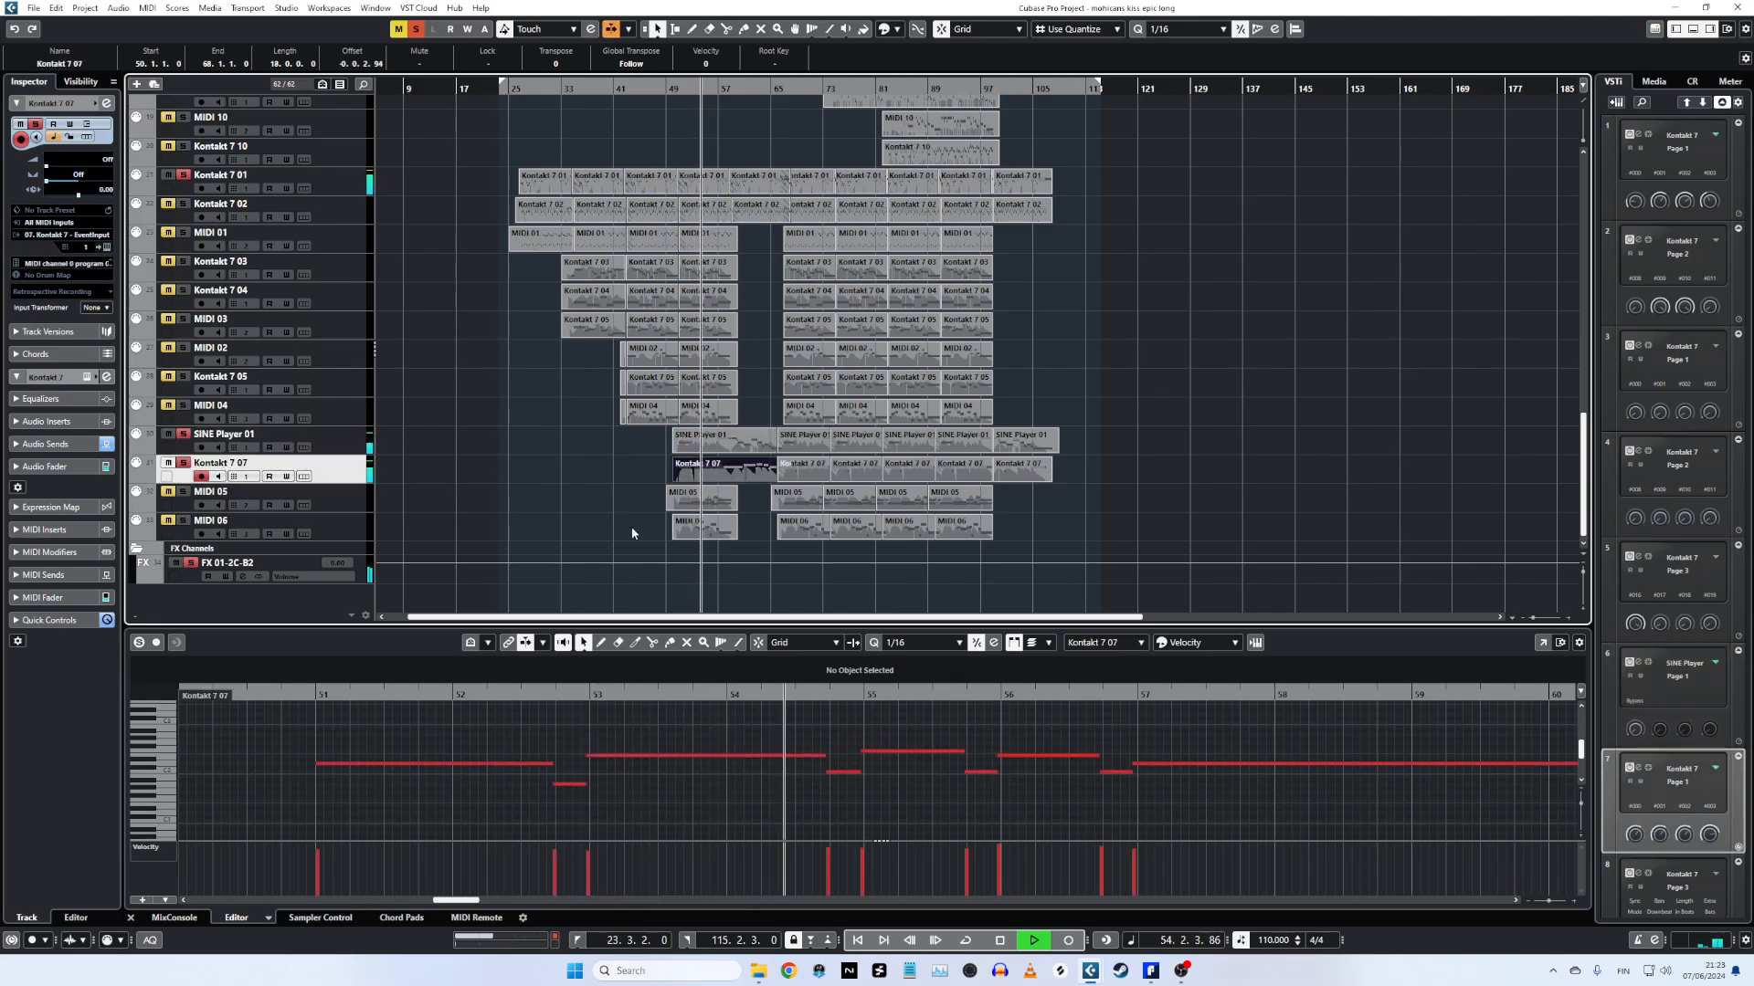
{"action": "left_click", "coordinate": [185, 492]}
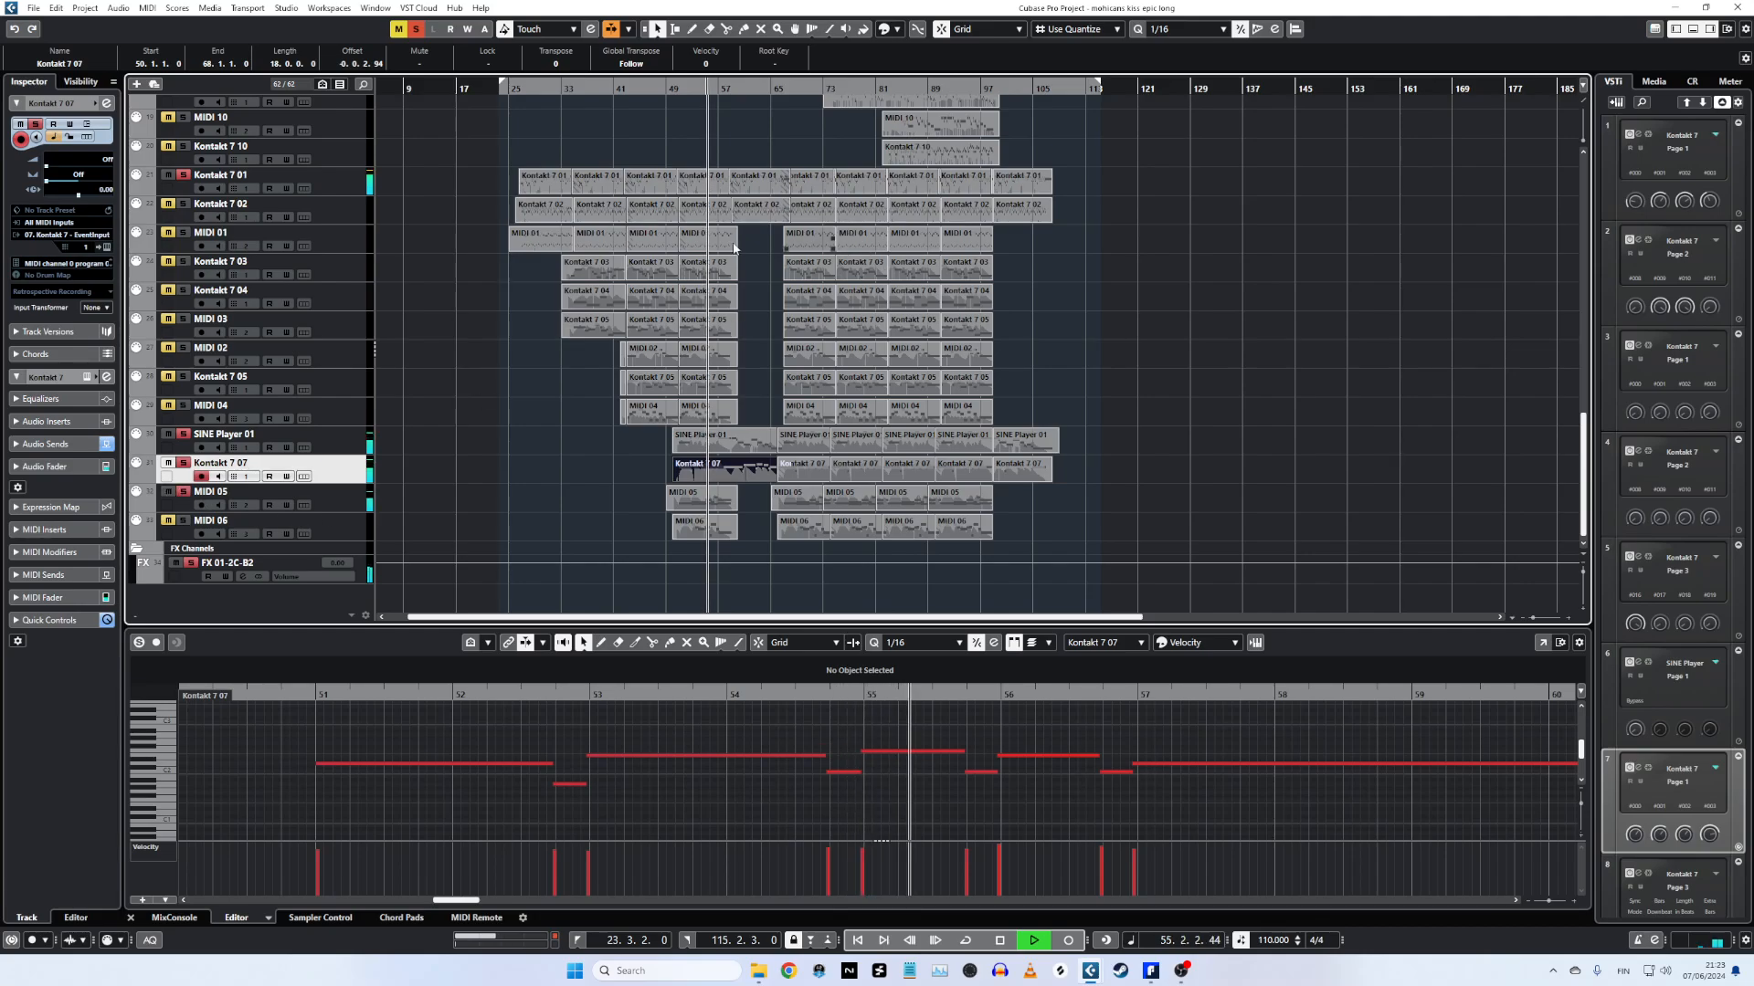
{"action": "left_click", "coordinate": [183, 521]}
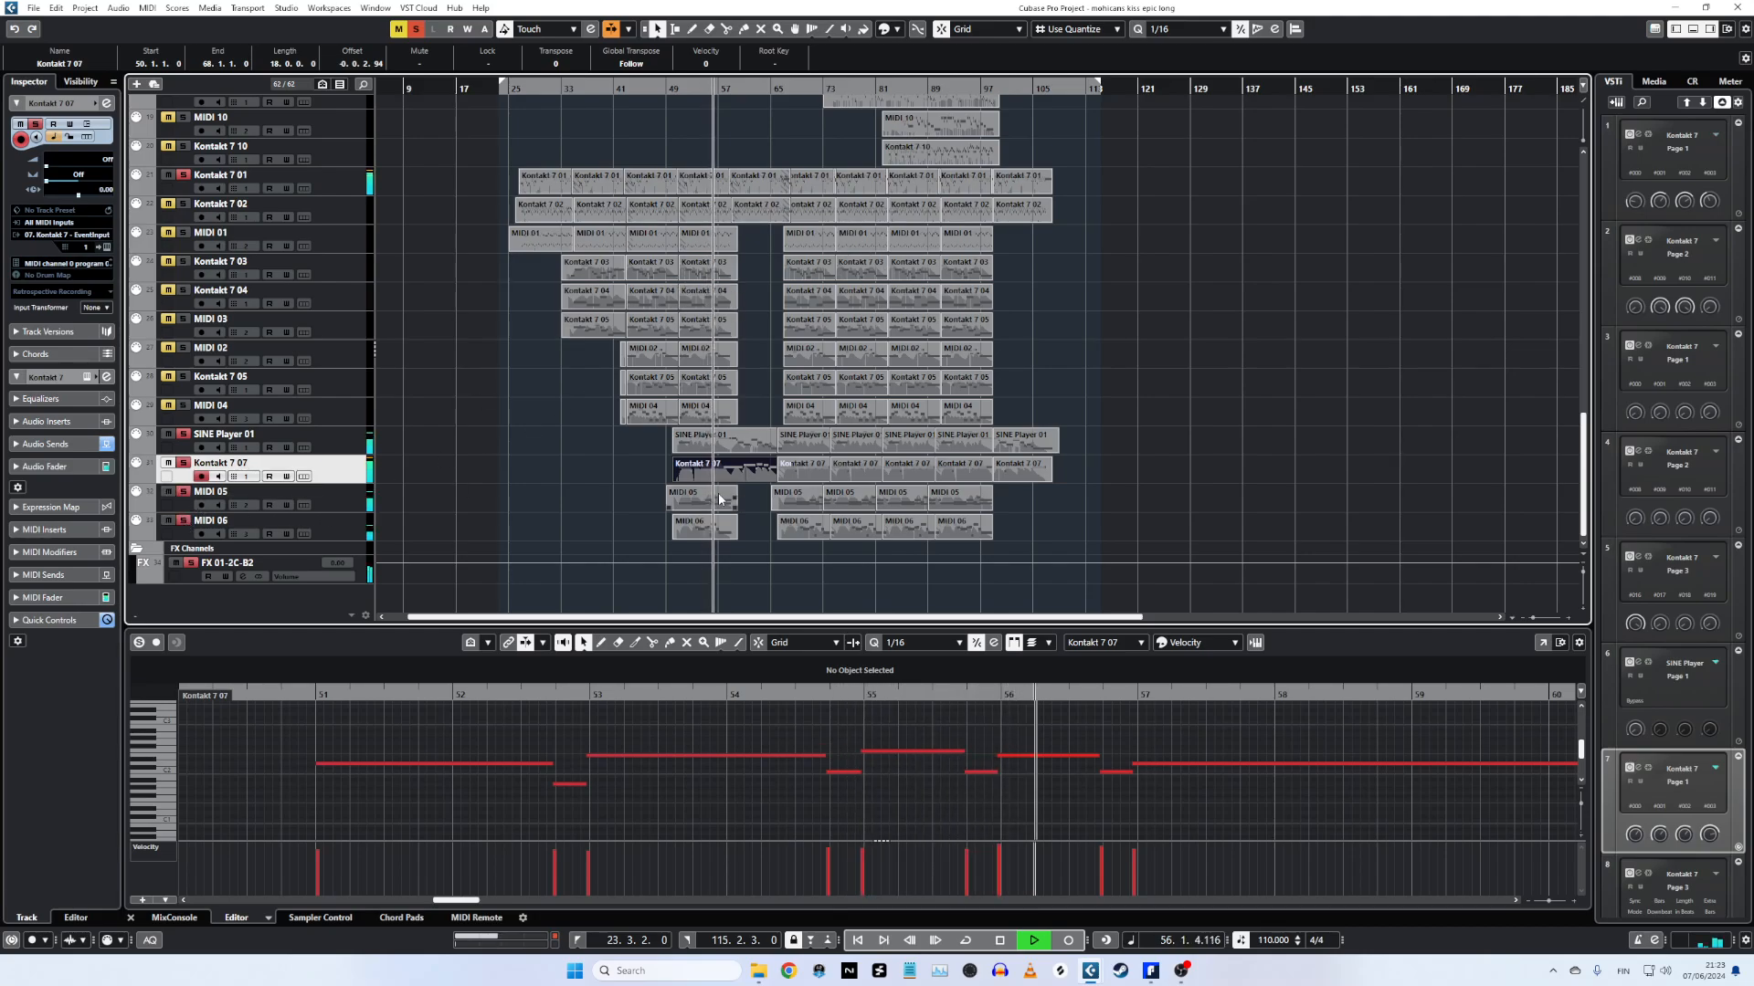
{"action": "left_click", "coordinate": [183, 521]}
{"action": "left_click", "coordinate": [185, 492]}
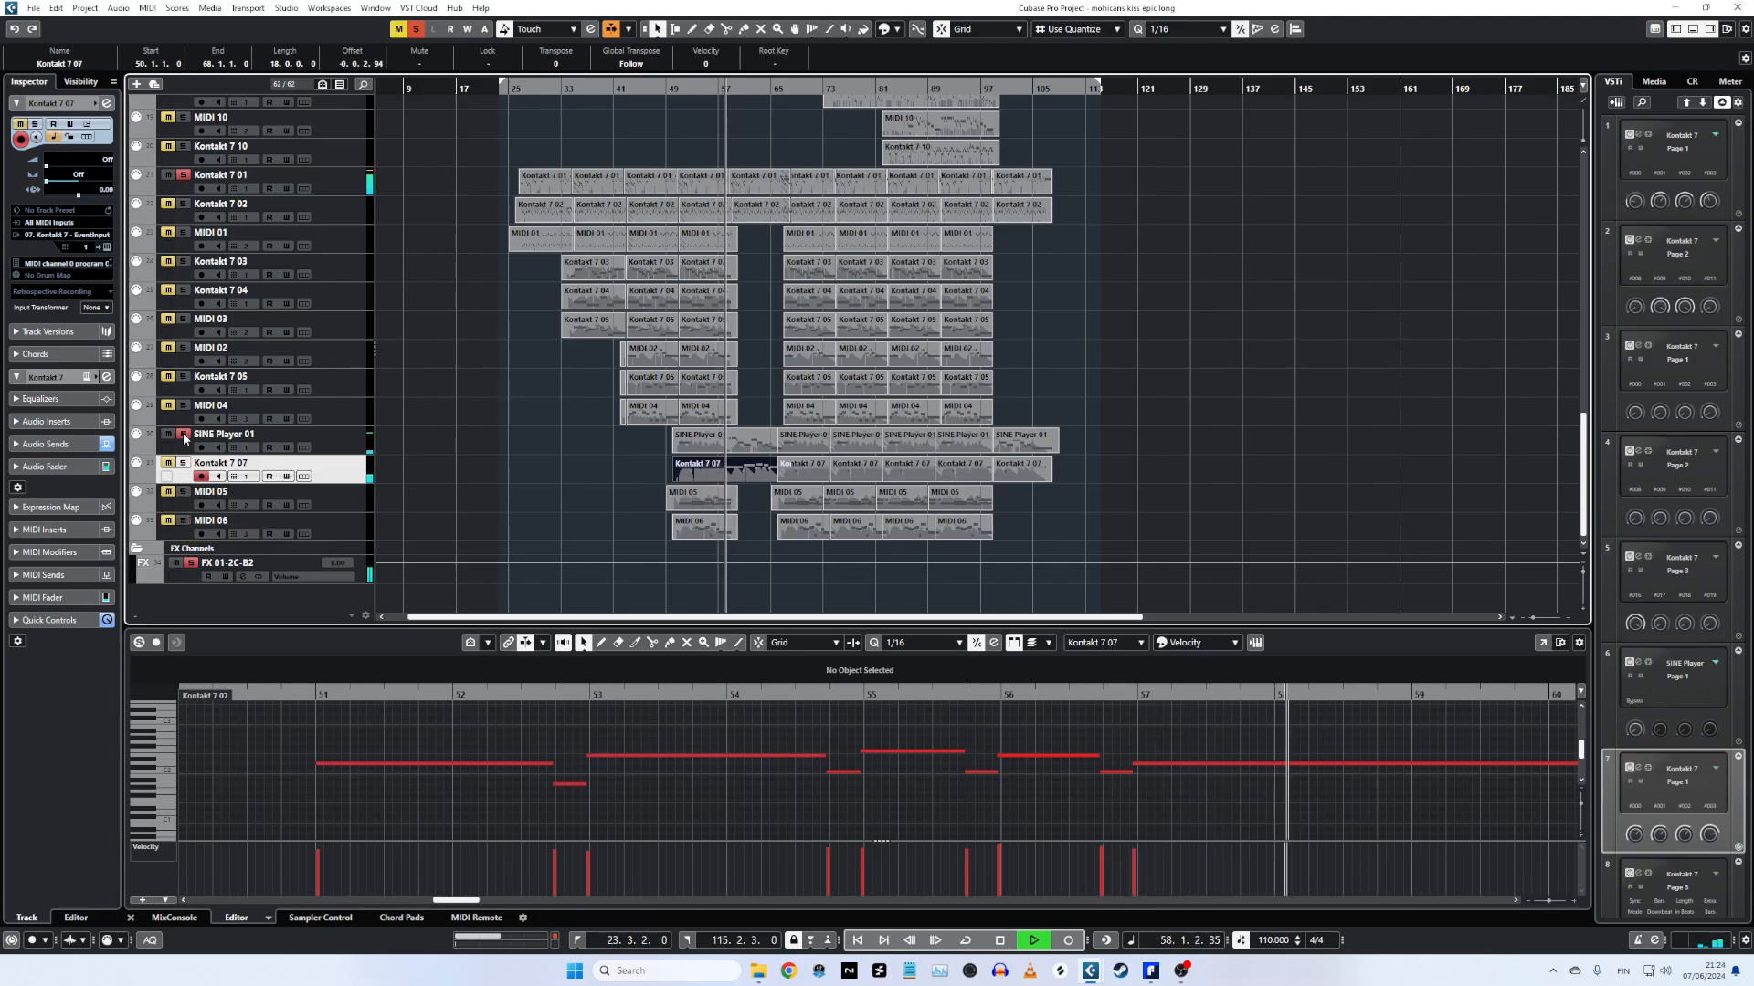
{"action": "left_click", "coordinate": [681, 86]}
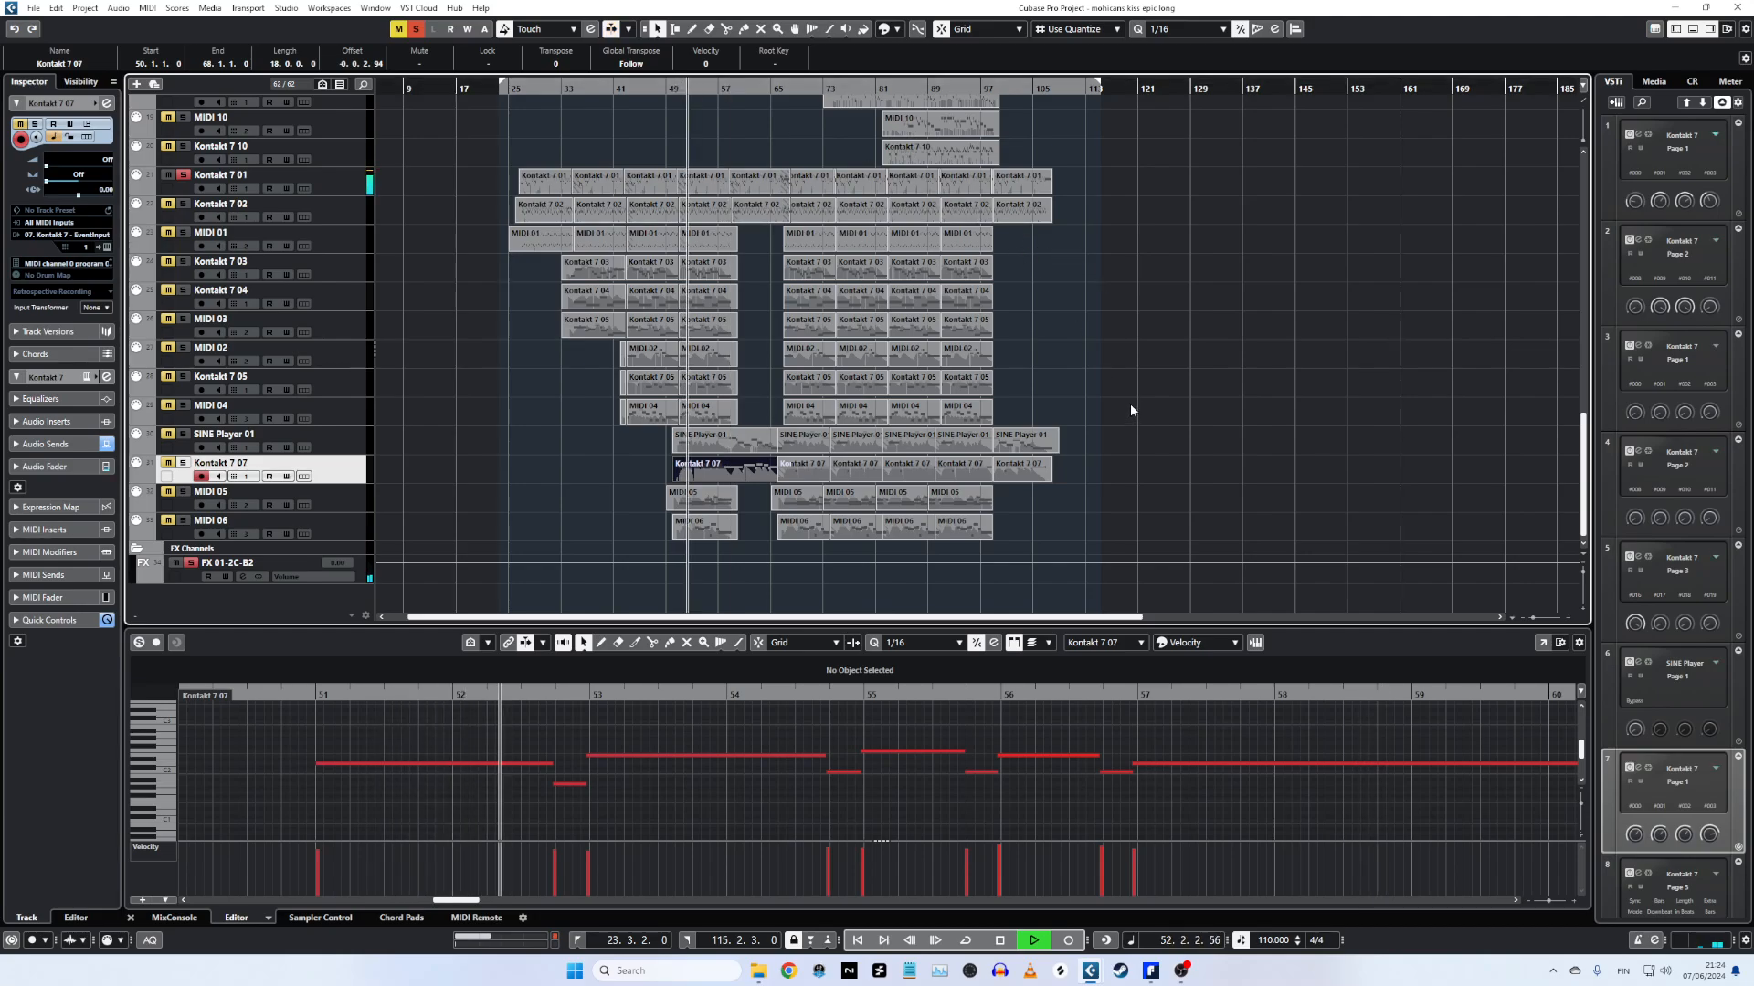
Clear all solos and mute the MIDI 07 and MIDI 08 tracks while the arrangement plays.
{"action": "scroll", "coordinate": [1130, 403], "scroll_direction": "up", "scroll_amount": 3}
{"action": "scroll", "coordinate": [1114, 393], "scroll_direction": "down", "scroll_amount": 3}
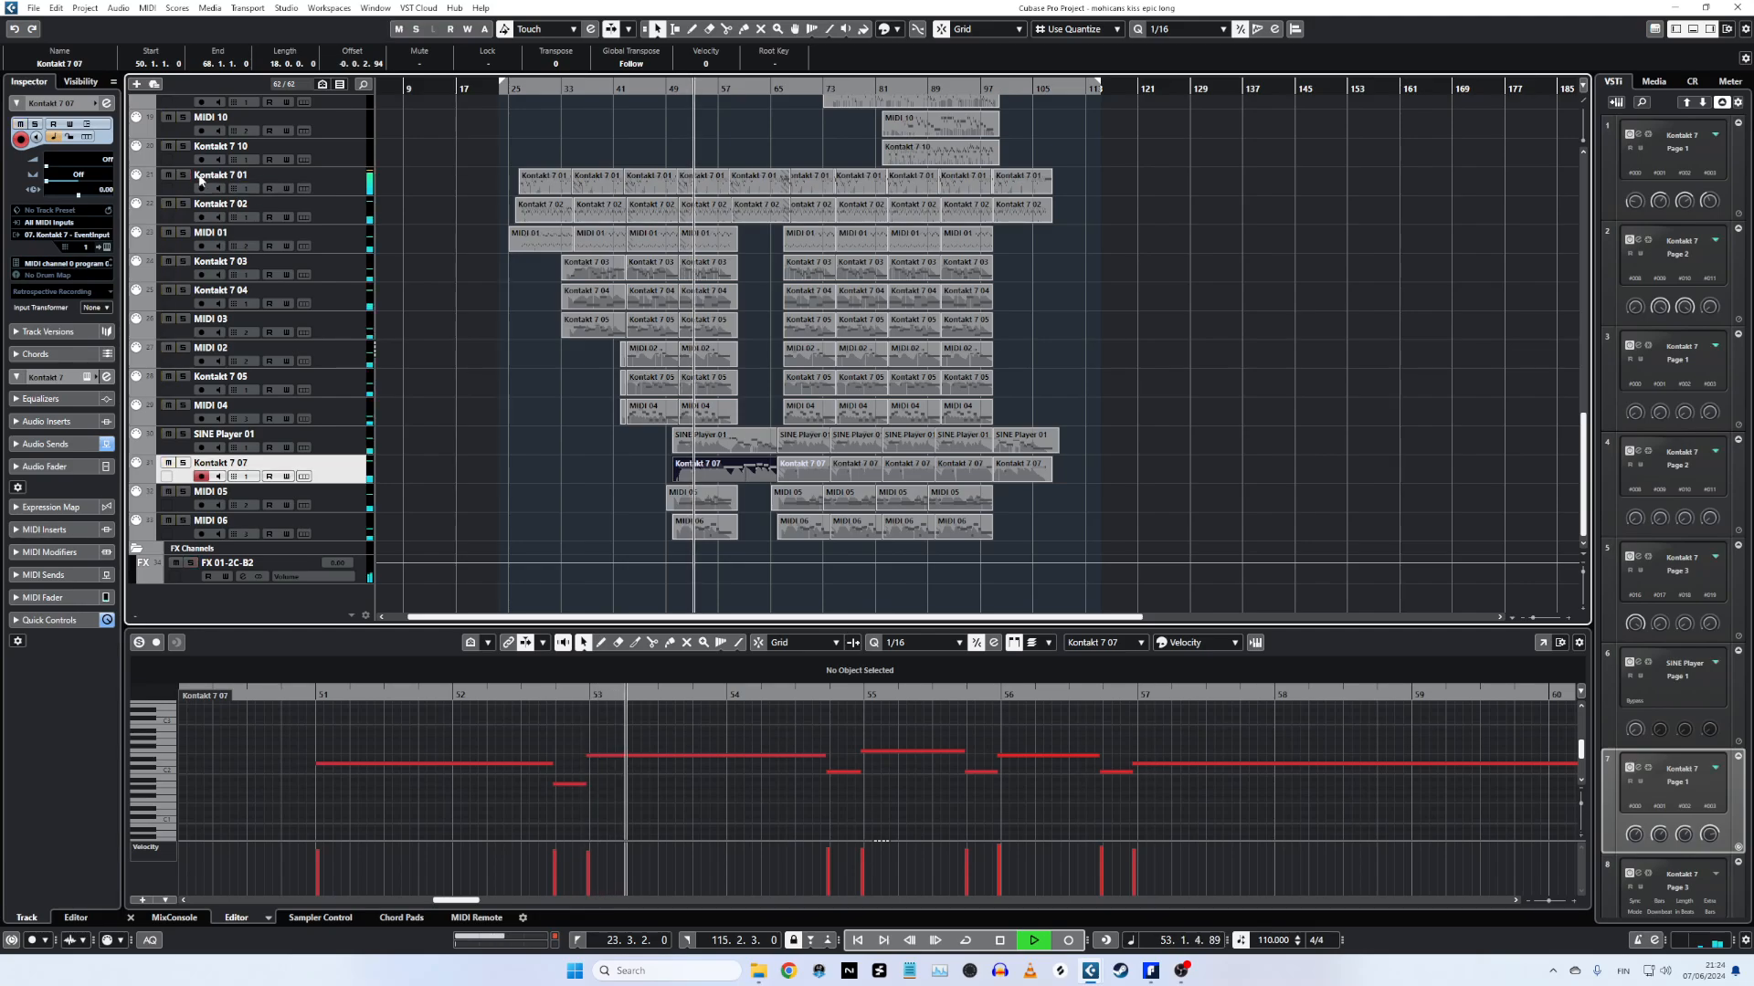
{"action": "scroll", "coordinate": [613, 239], "scroll_direction": "up", "scroll_amount": 5}
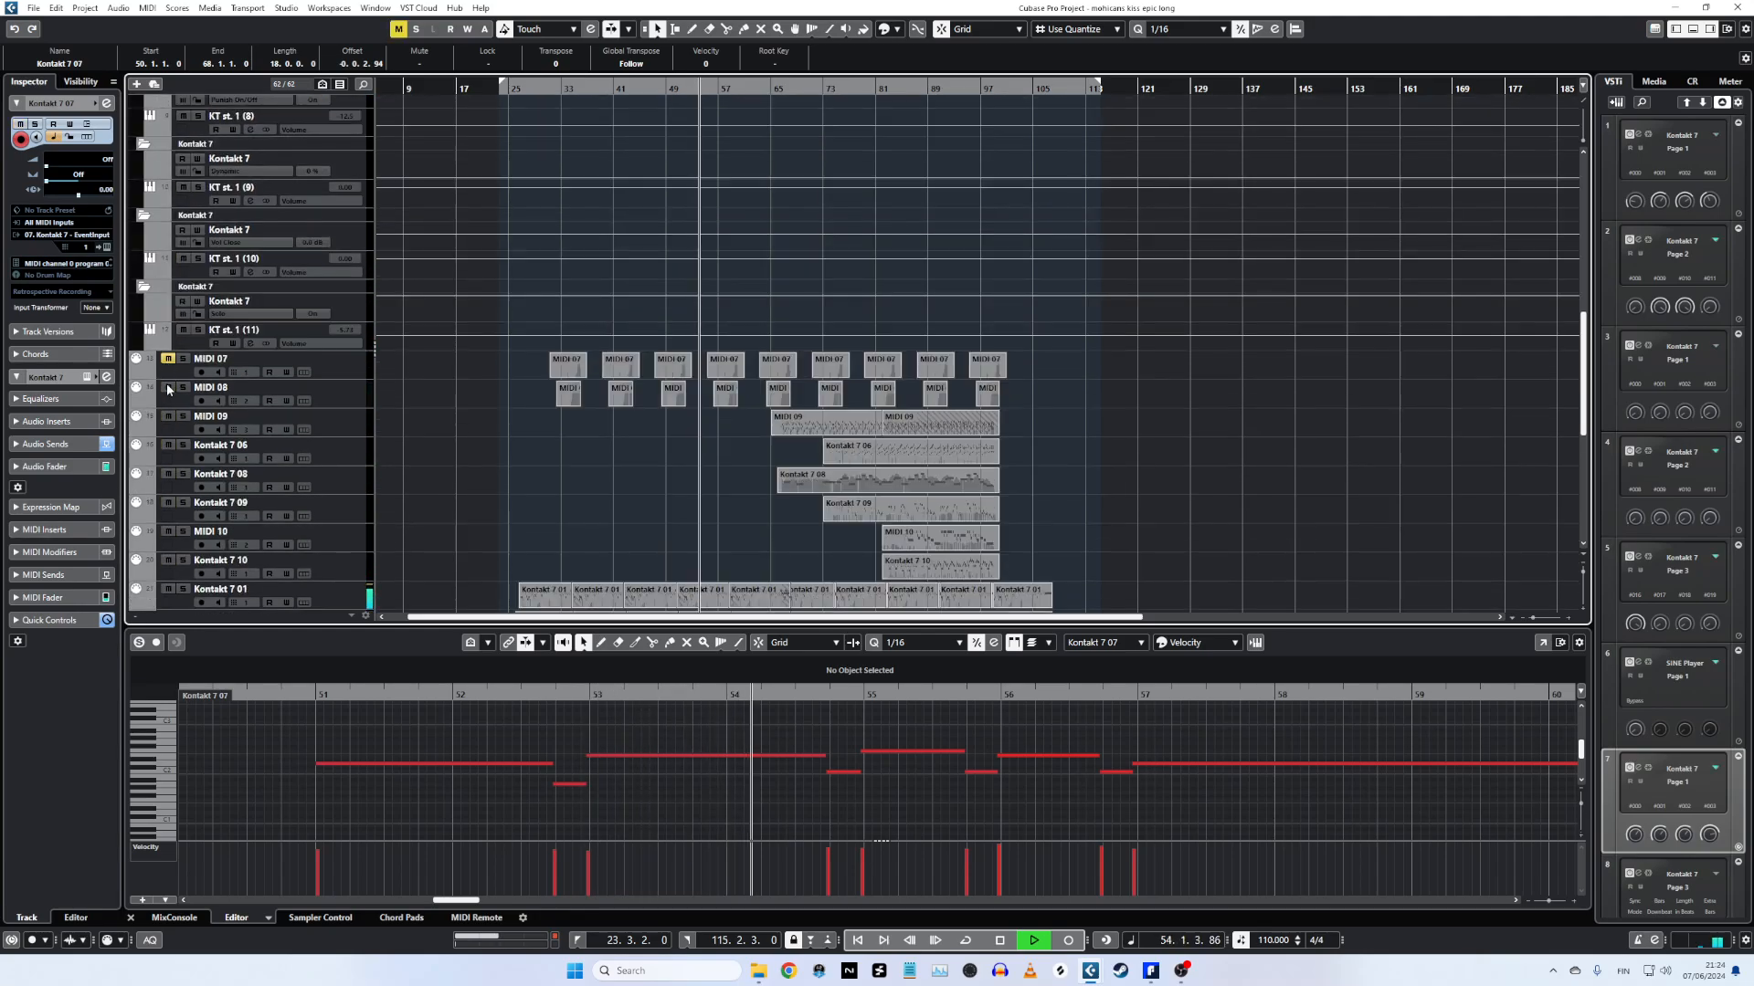
{"action": "scroll", "coordinate": [777, 393], "scroll_direction": "down", "scroll_amount": 5}
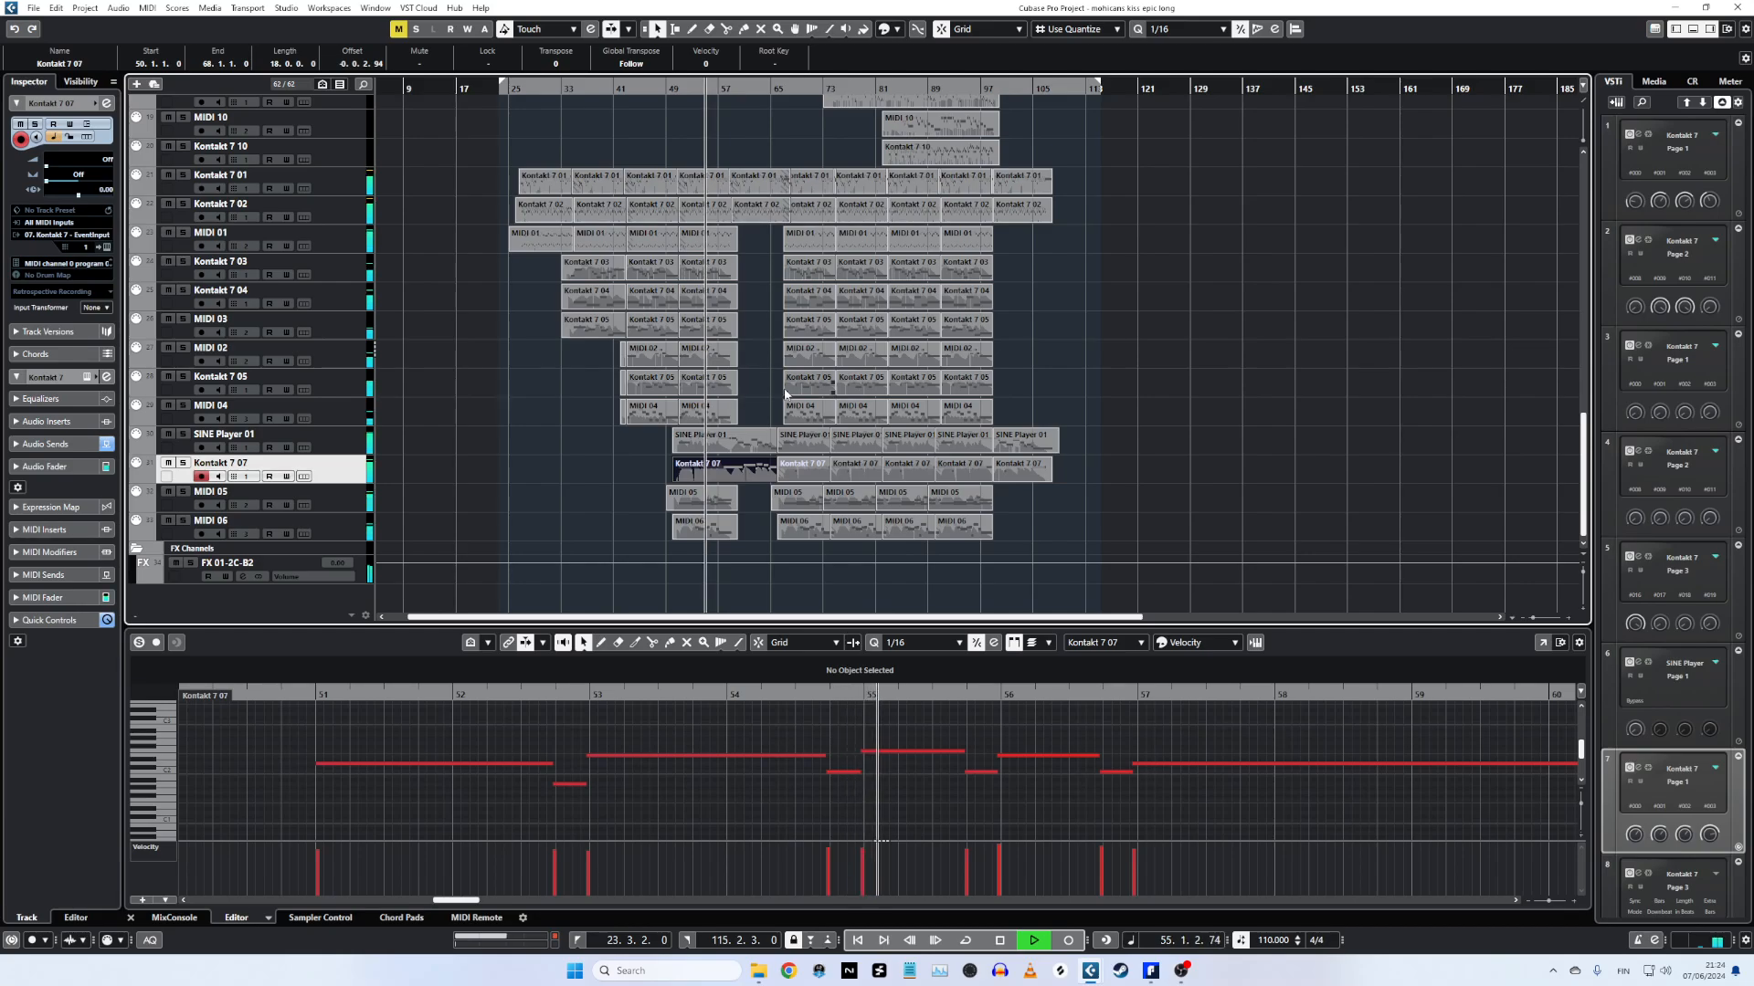
Show the first MIDI 05 and MIDI 06 parts in the editor while the full arrangement plays to about bar 64.
{"action": "left_click", "coordinate": [712, 501]}
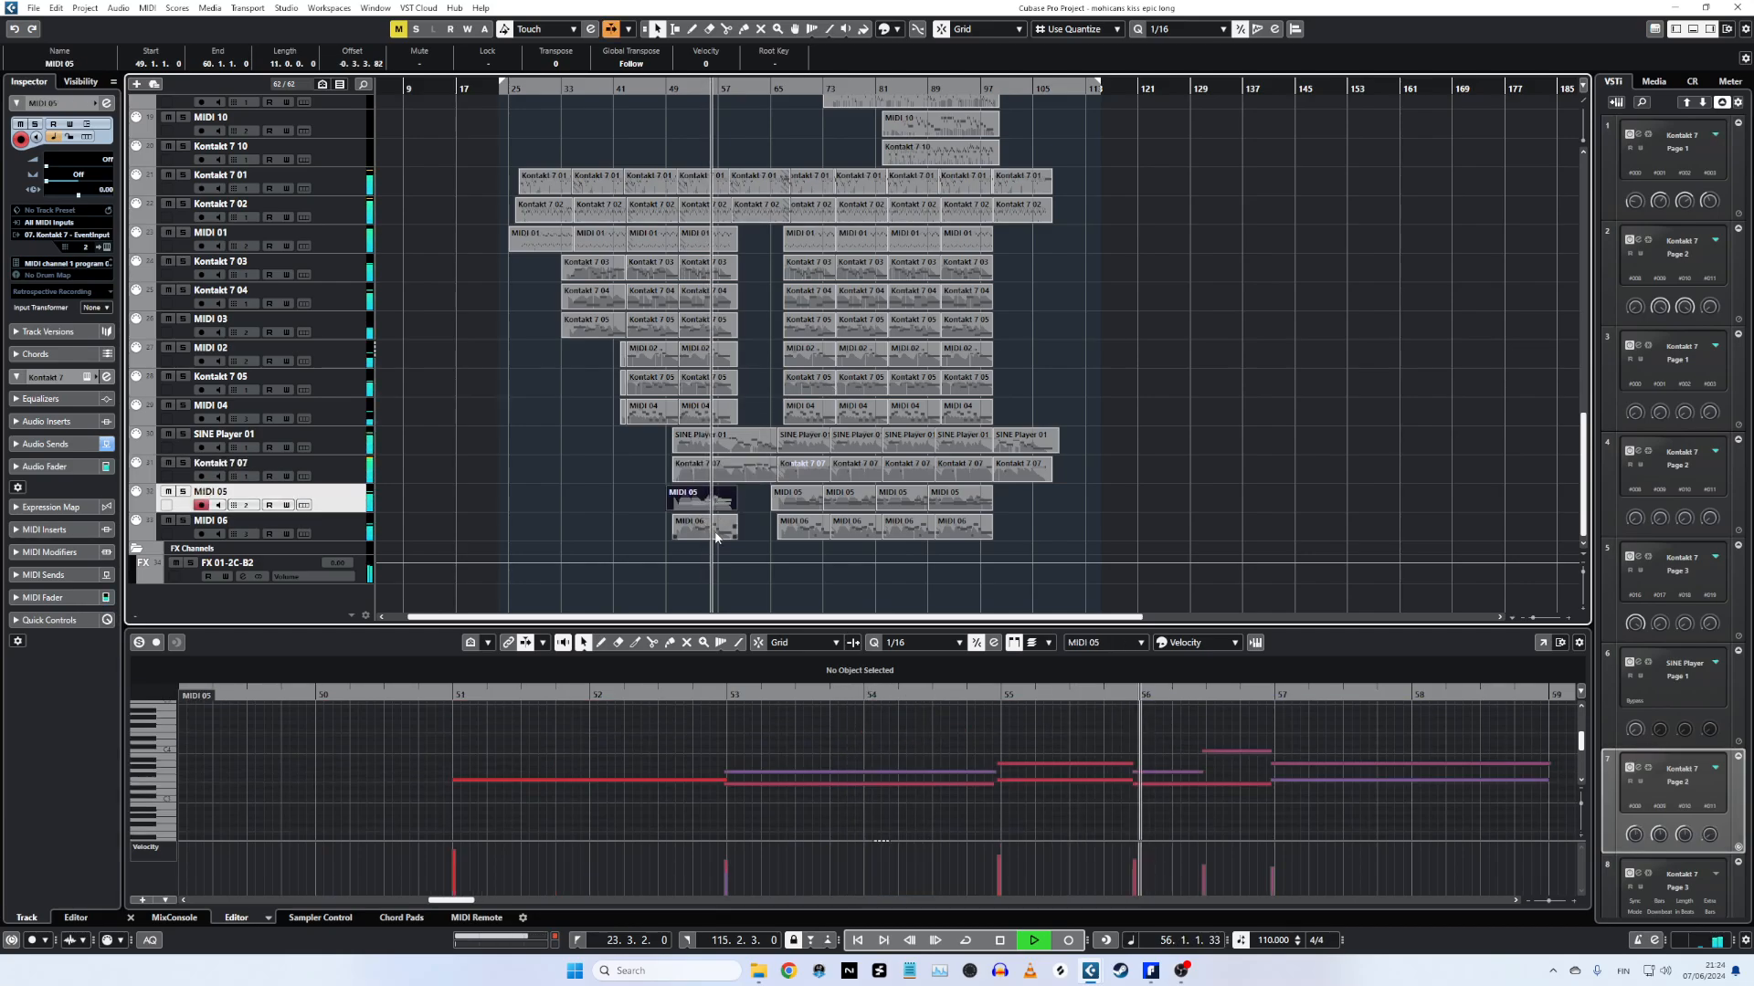
{"action": "left_click", "coordinate": [709, 527]}
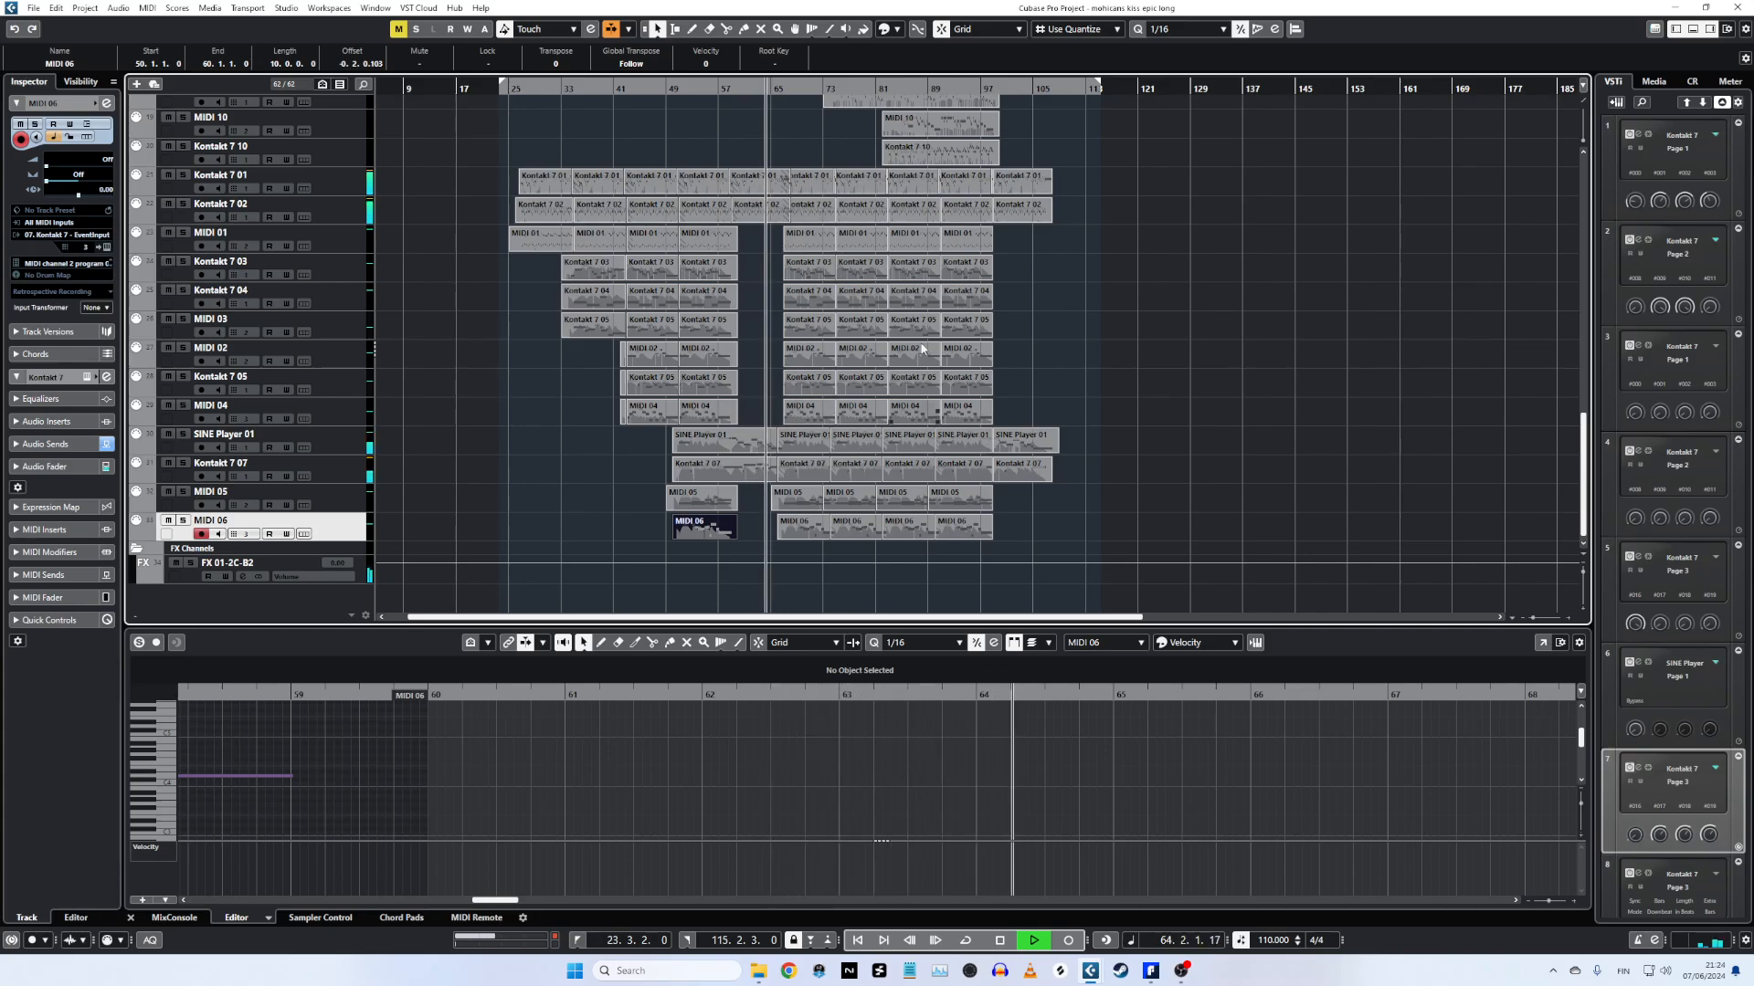
Solo MIDI 09 with its first part shown from about bar 67, release it, and briefly solo Kontakt 7 08.
{"action": "scroll", "coordinate": [895, 386], "scroll_direction": "up", "scroll_amount": 5}
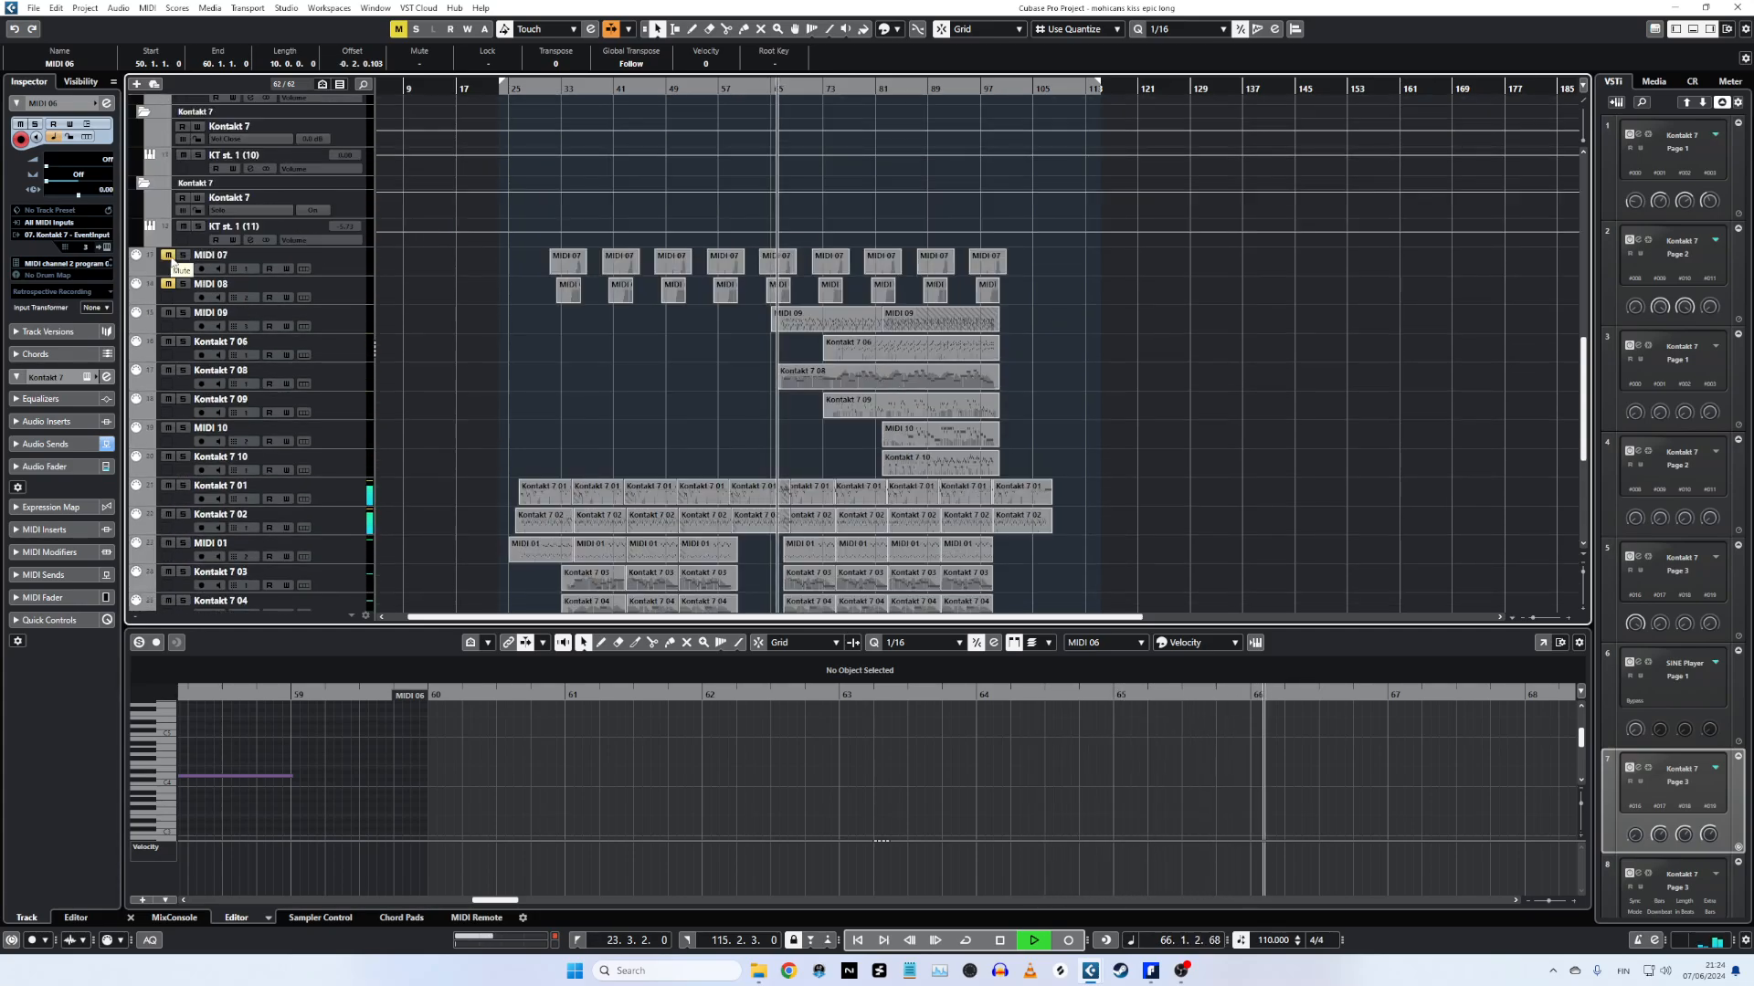
{"action": "left_click", "coordinate": [183, 313]}
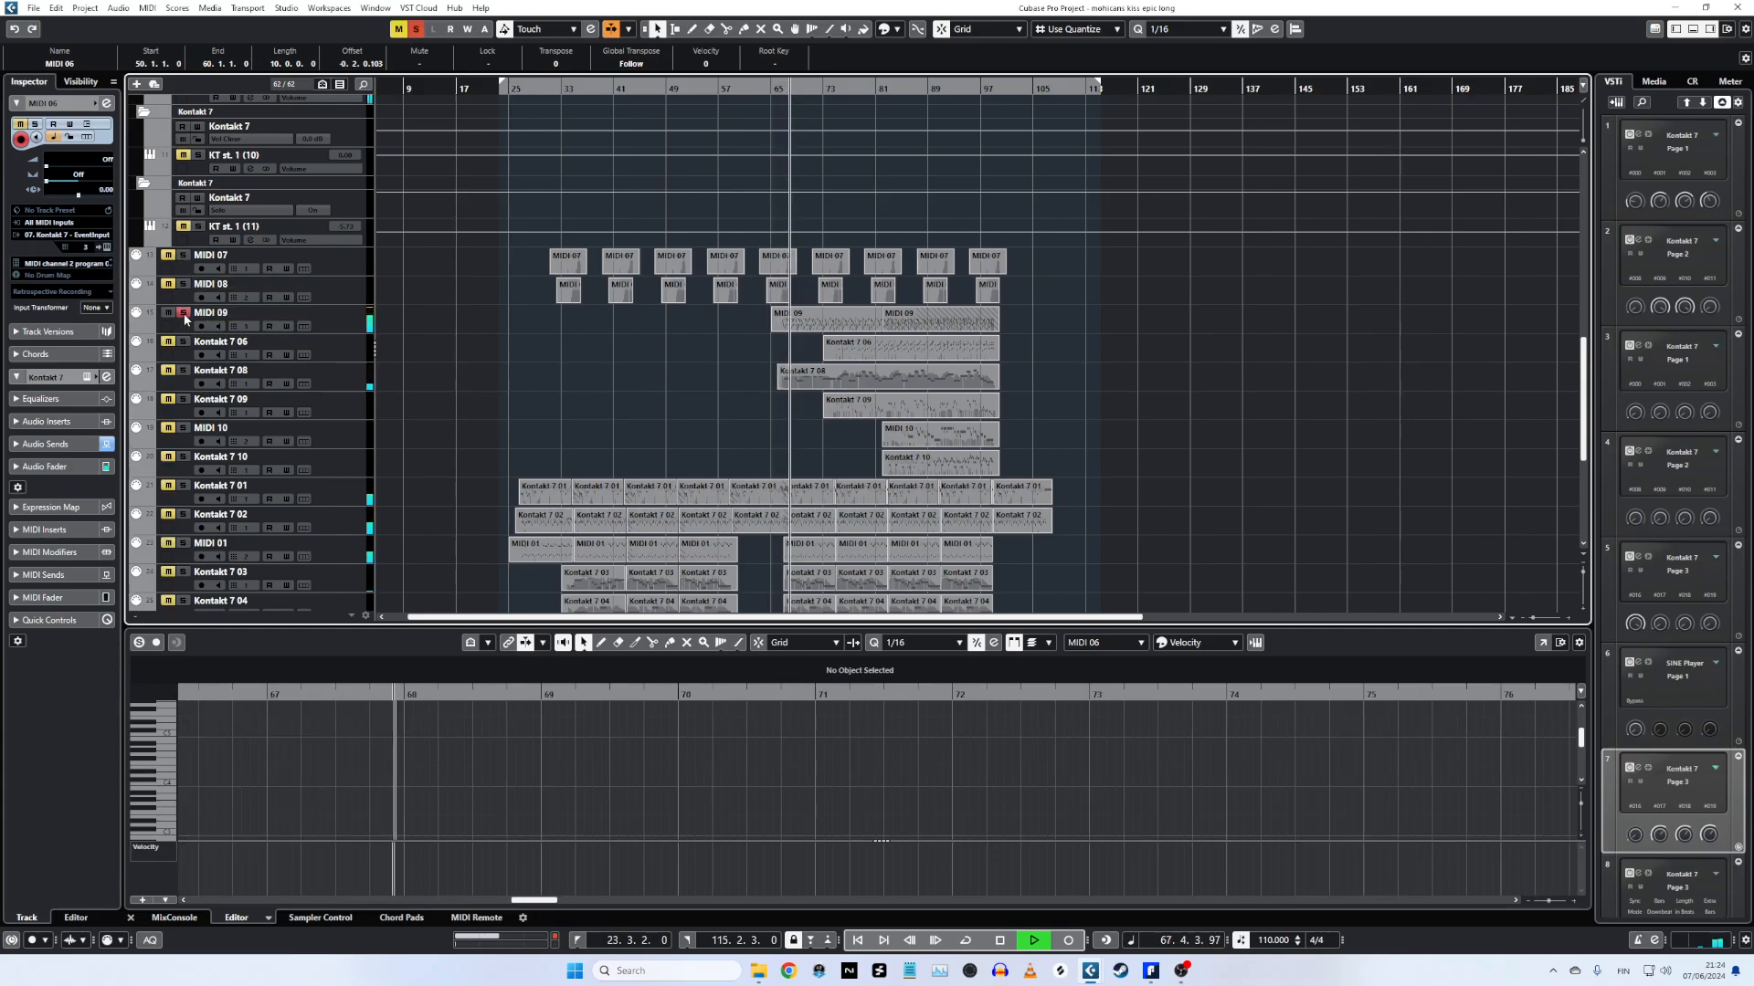
{"action": "left_click", "coordinate": [813, 322]}
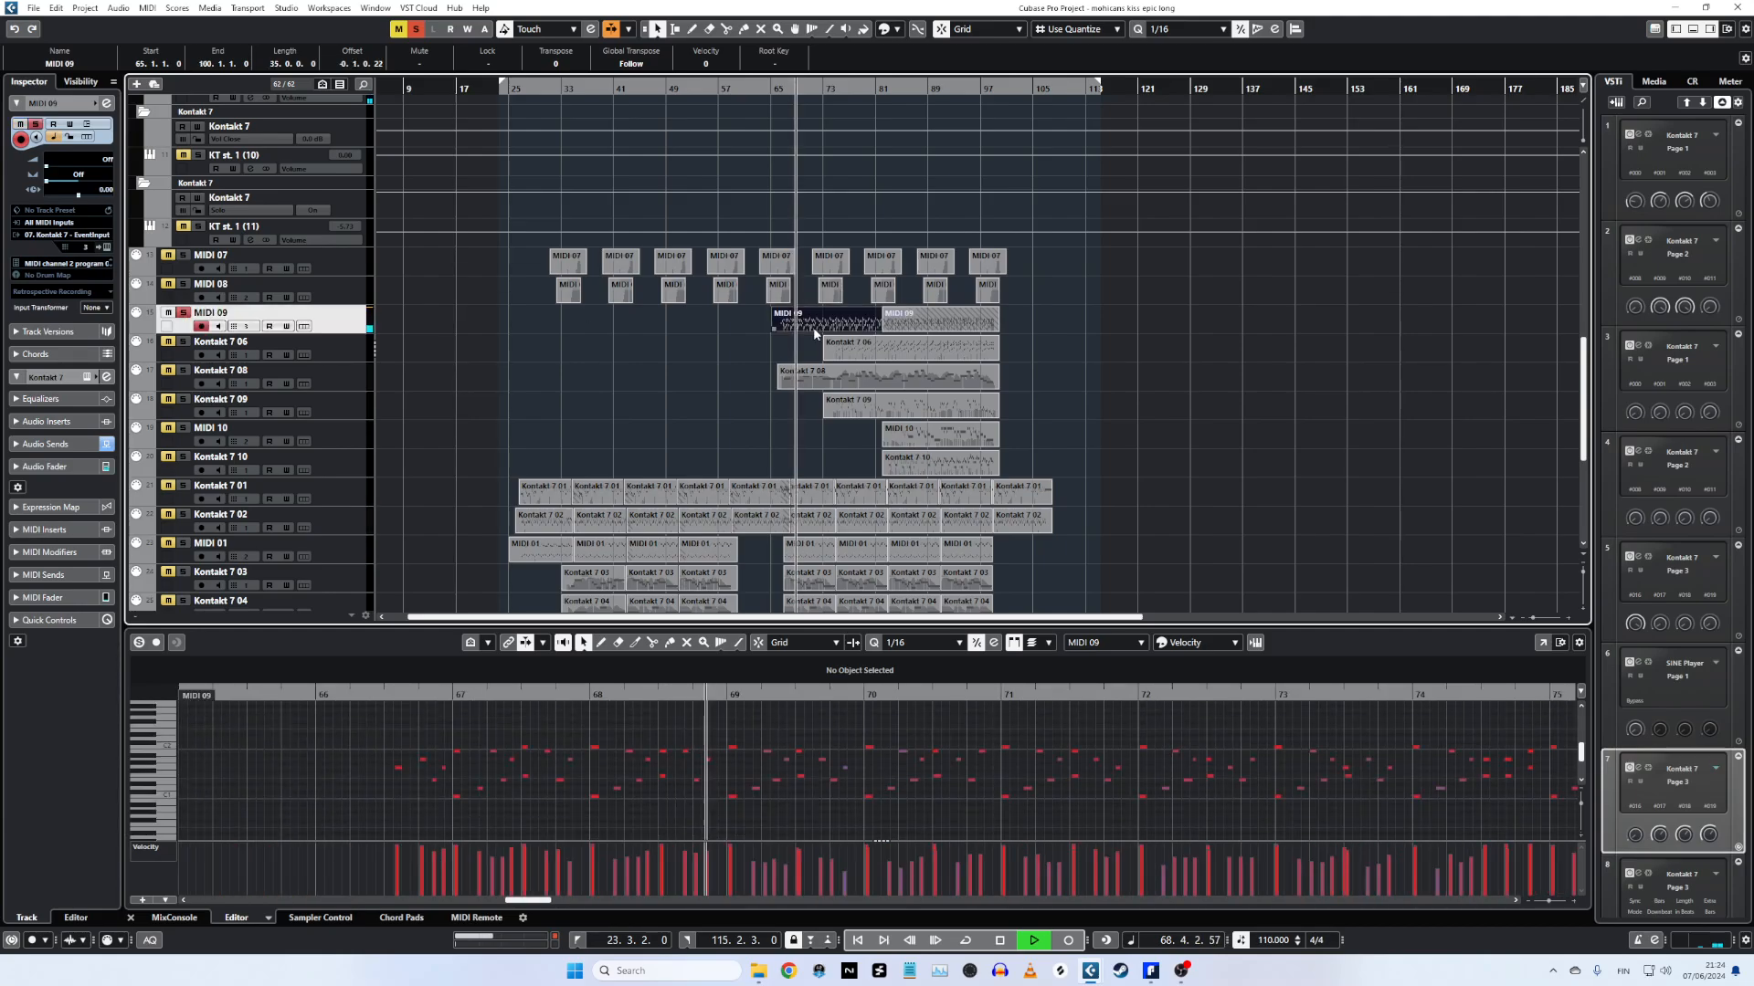
{"action": "scroll", "coordinate": [534, 425], "scroll_direction": "down", "scroll_amount": 3}
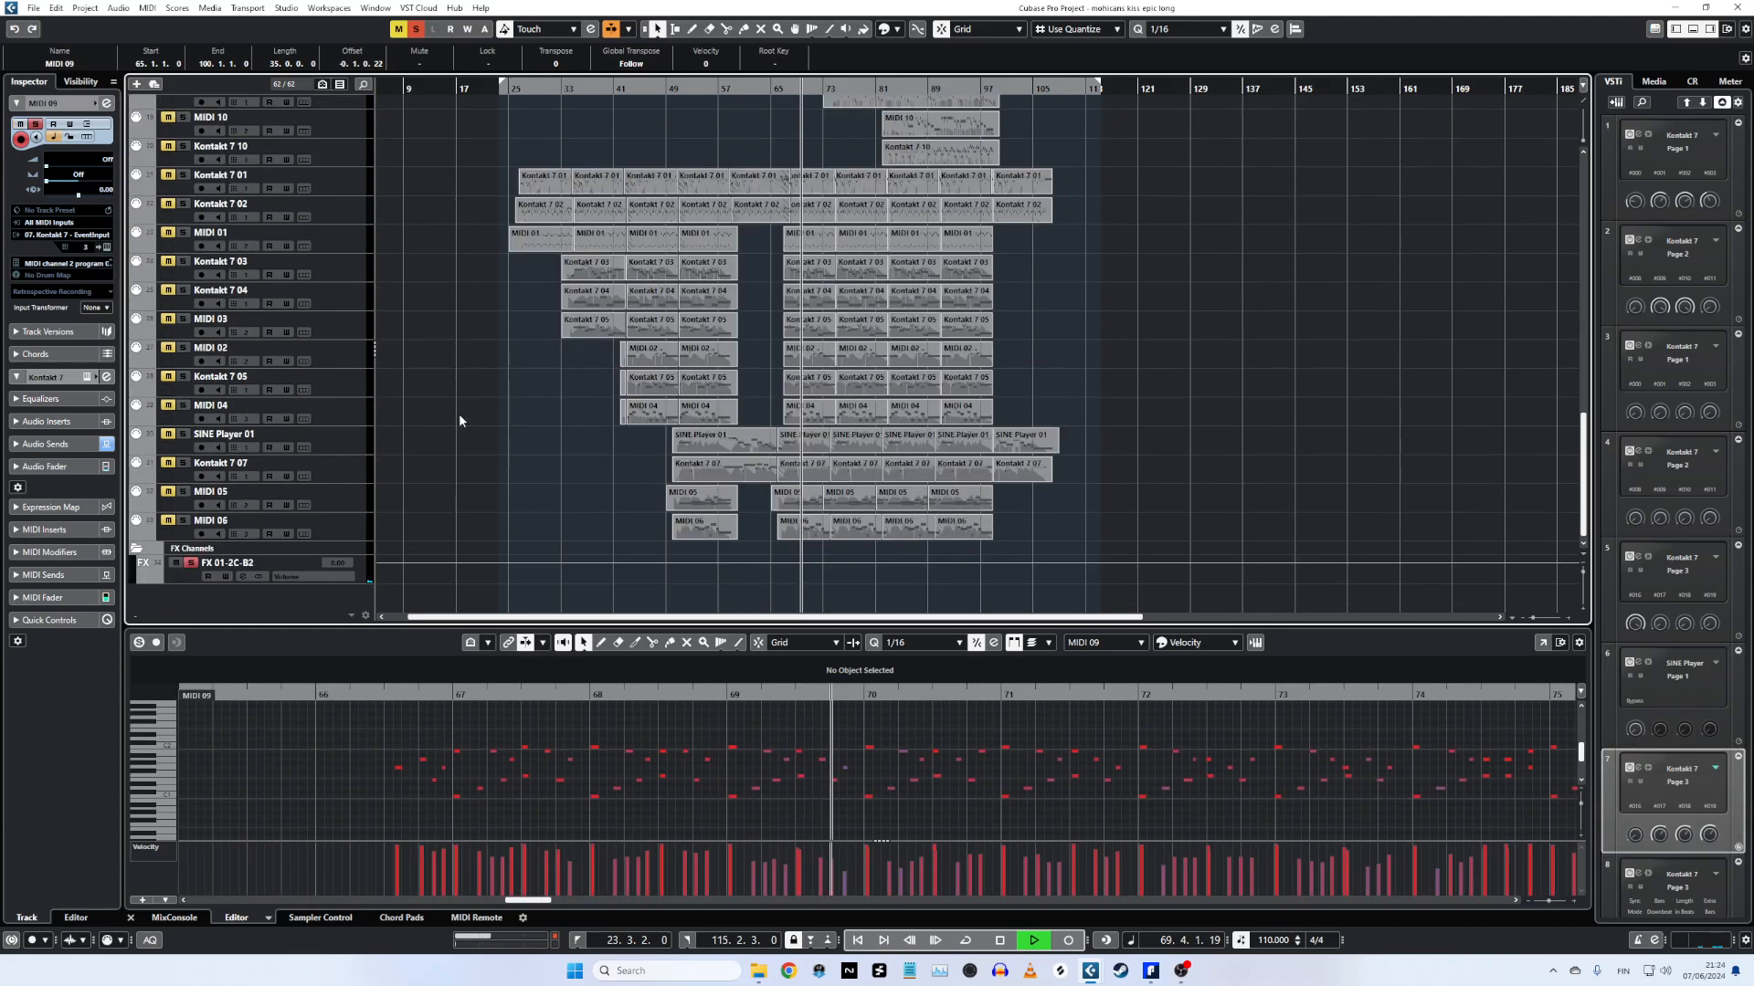
{"action": "scroll", "coordinate": [454, 422], "scroll_direction": "up", "scroll_amount": 3}
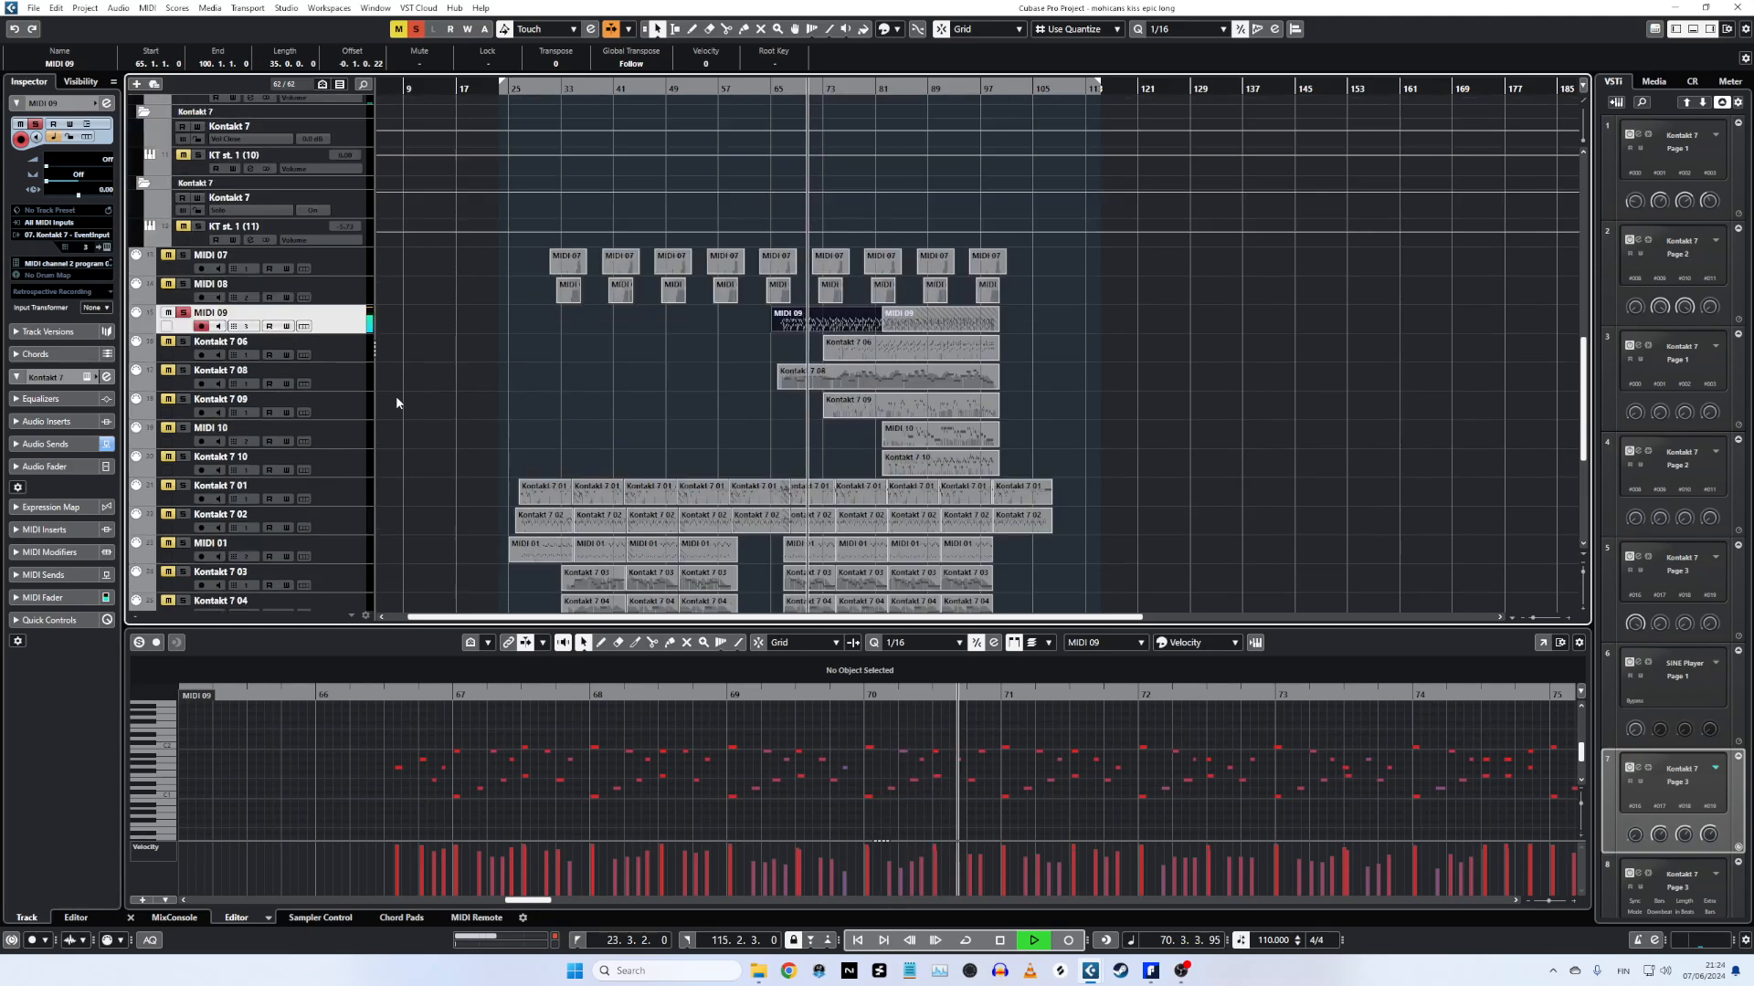
{"action": "left_click", "coordinate": [185, 313]}
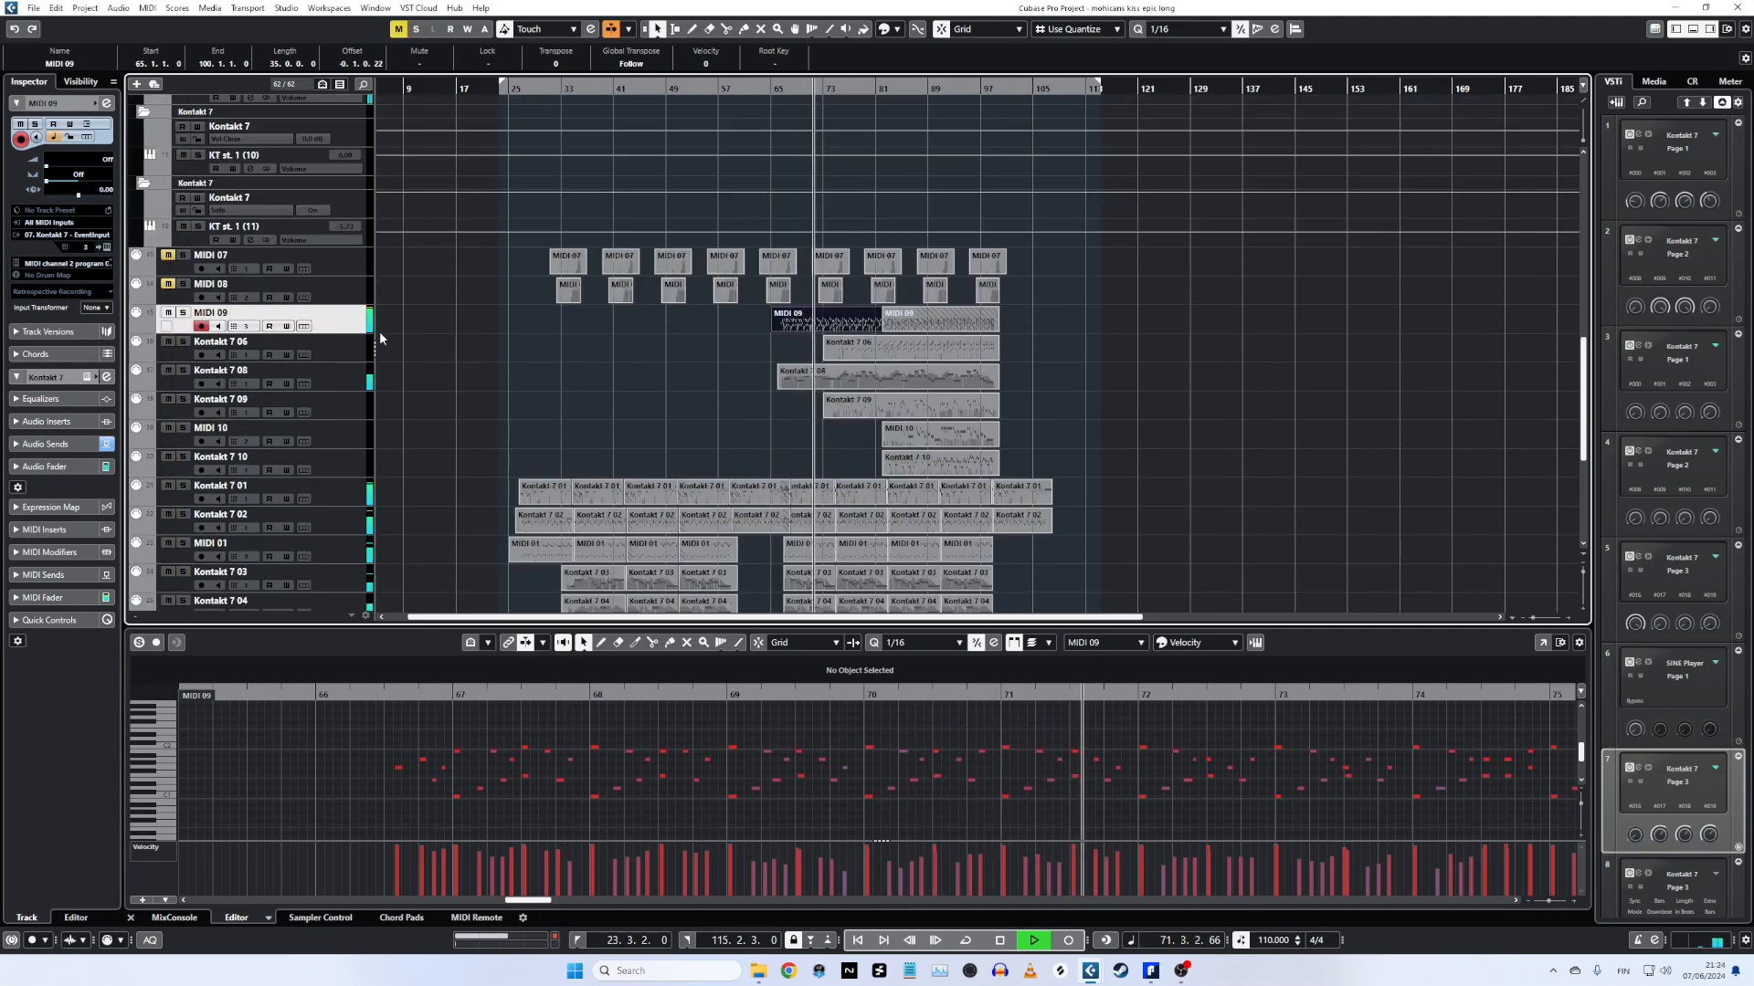
{"action": "left_click", "coordinate": [183, 371]}
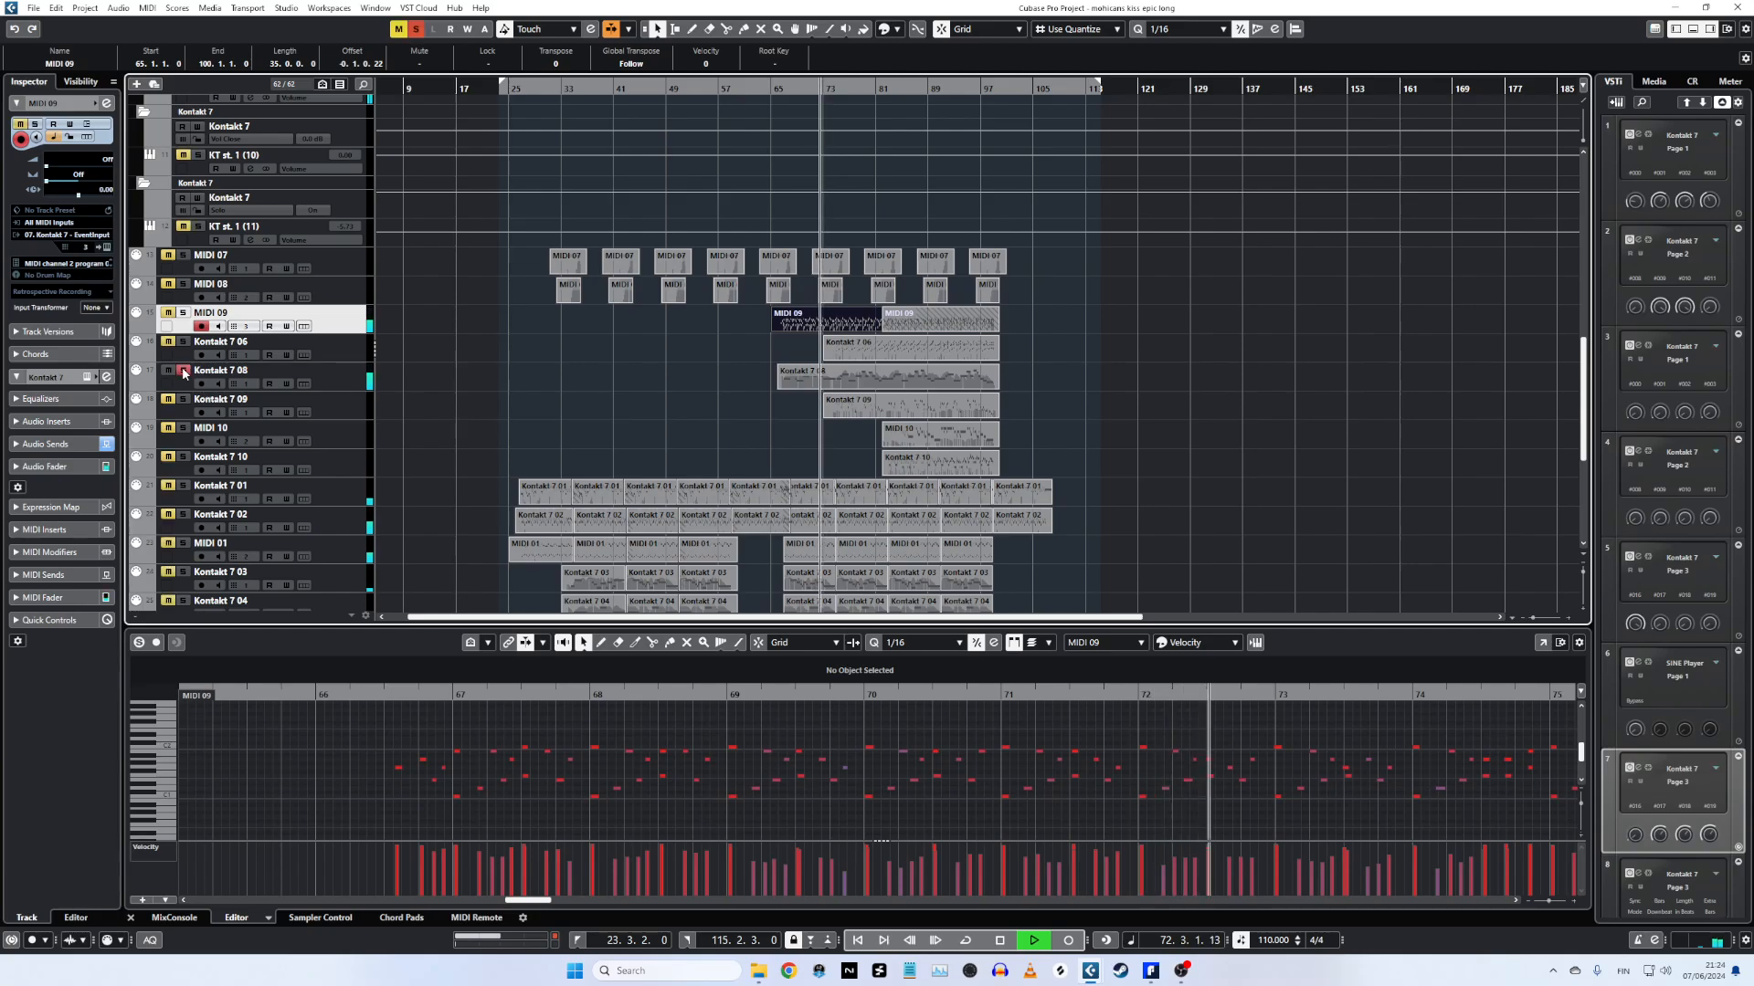
{"action": "left_click", "coordinate": [184, 370]}
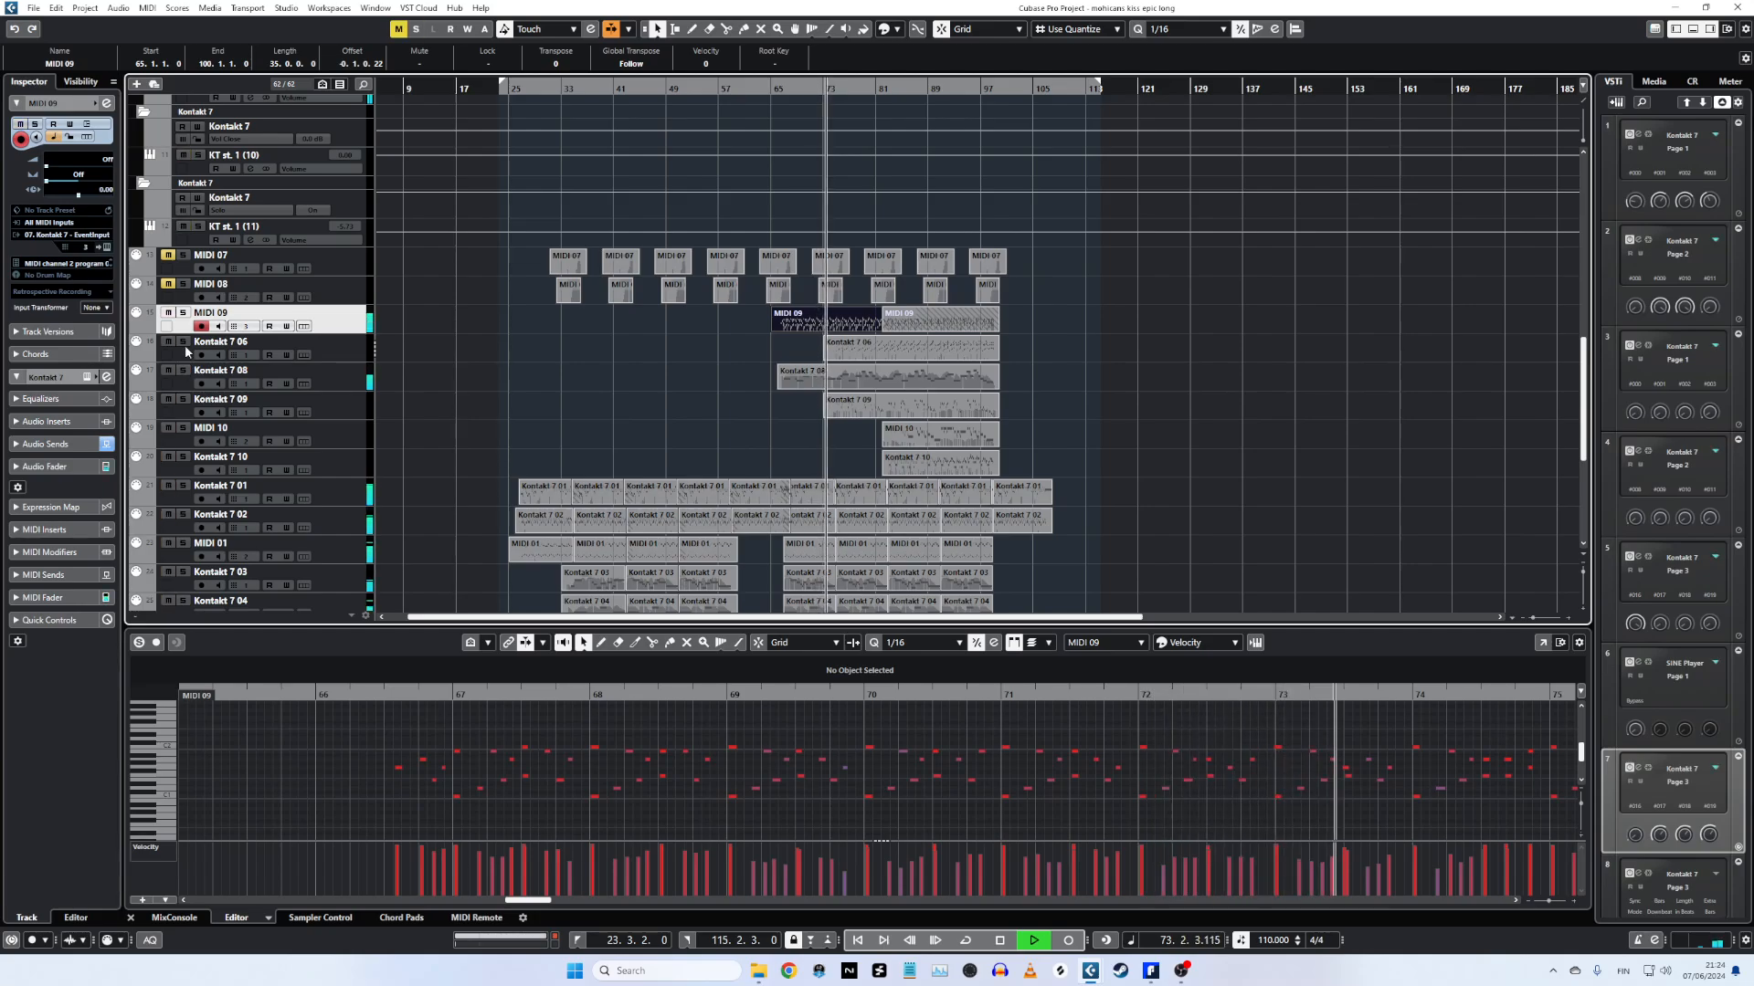
Audition Kontakt 7 06 and Kontakt 7 09 soloed in turn from about bar 73, showing the Kontakt 7 09 part in the editor.
{"action": "left_click", "coordinate": [184, 343]}
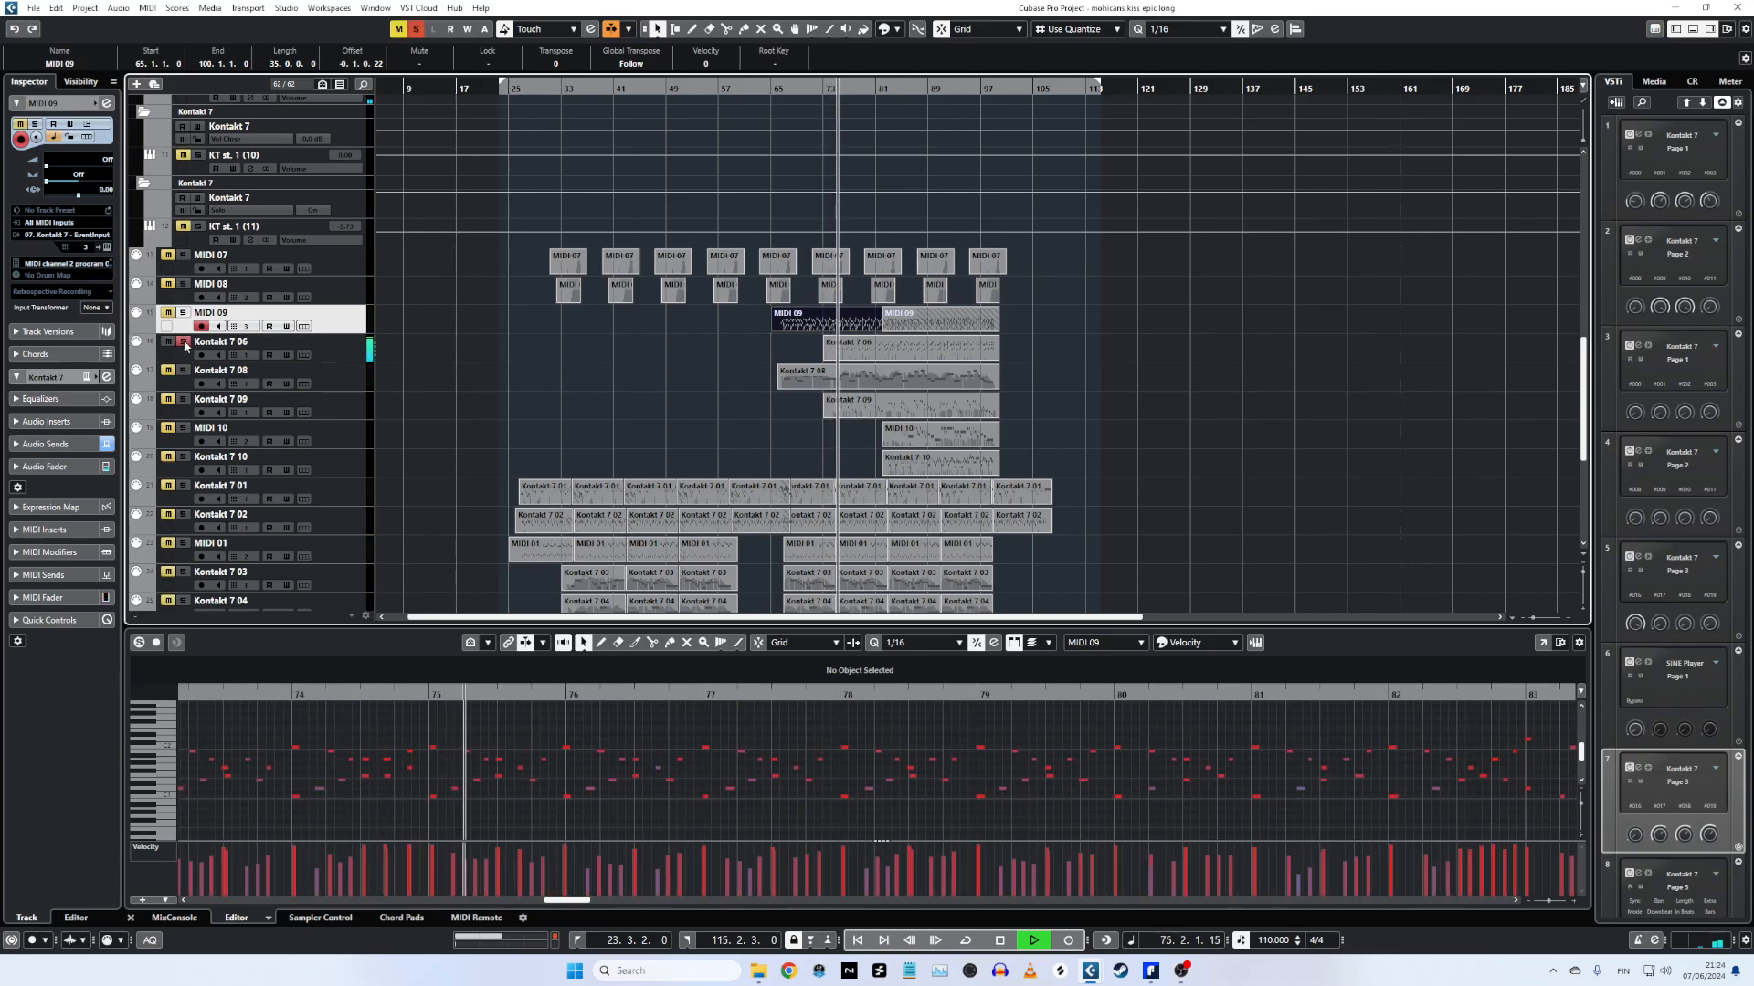
{"action": "left_click", "coordinate": [183, 343]}
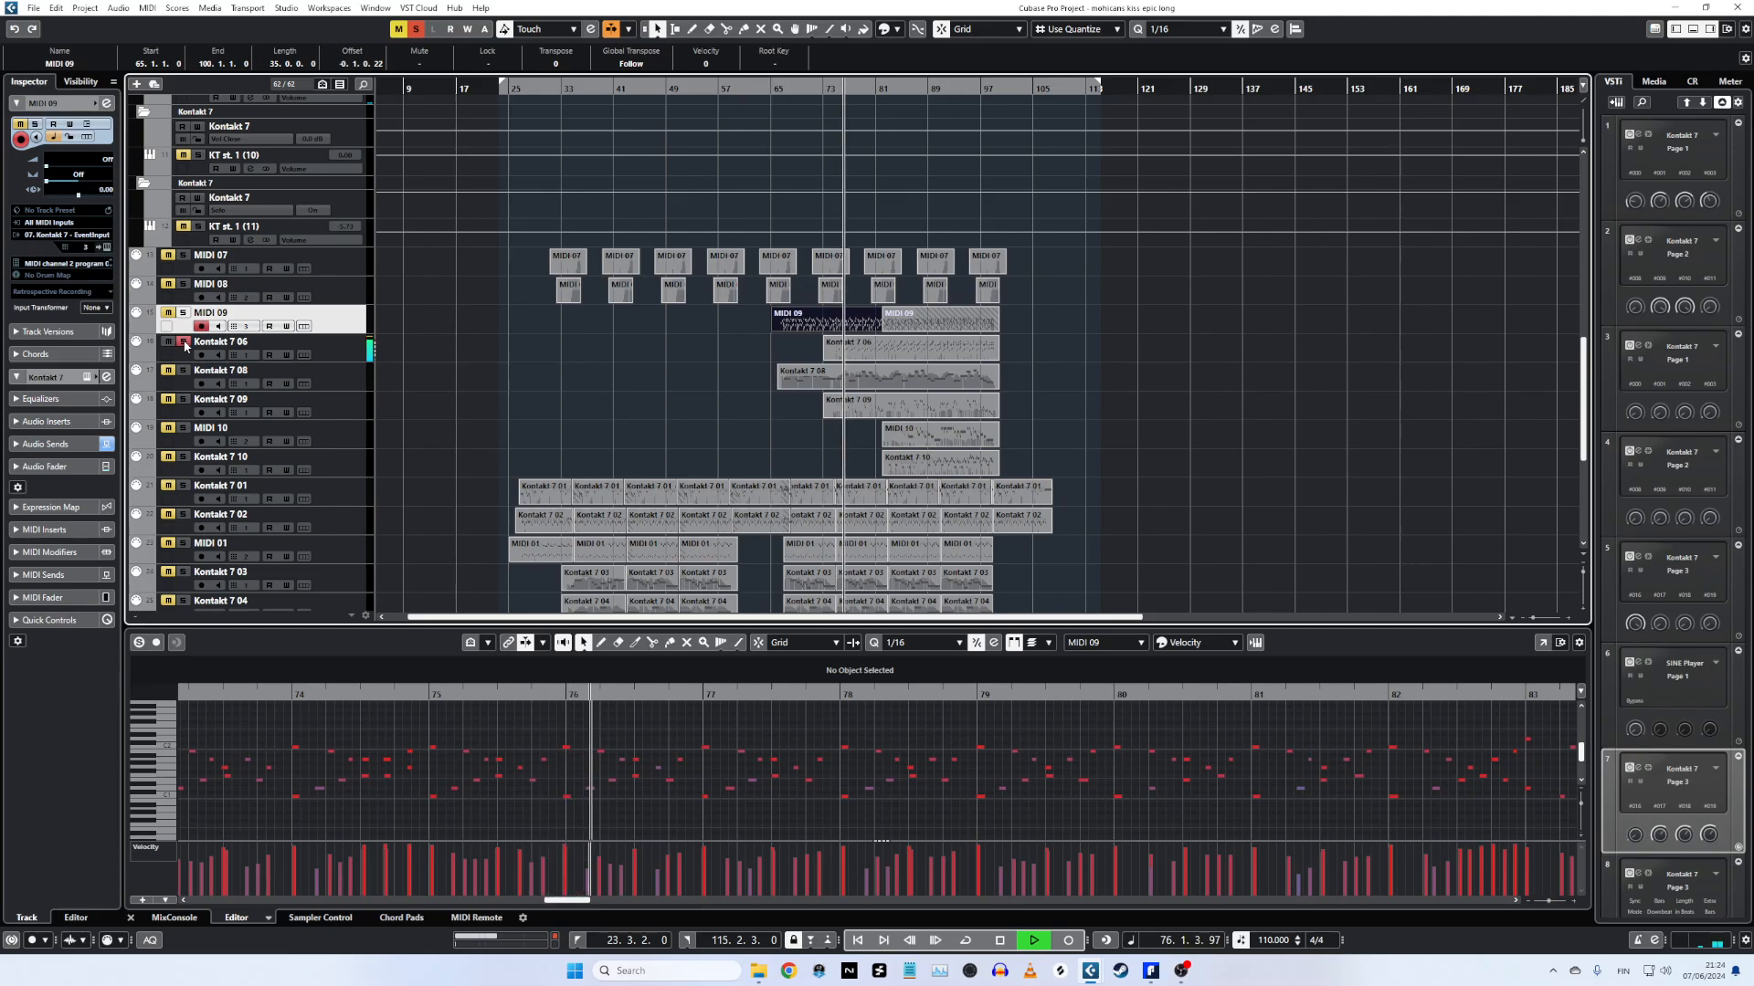
{"action": "left_click", "coordinate": [184, 400]}
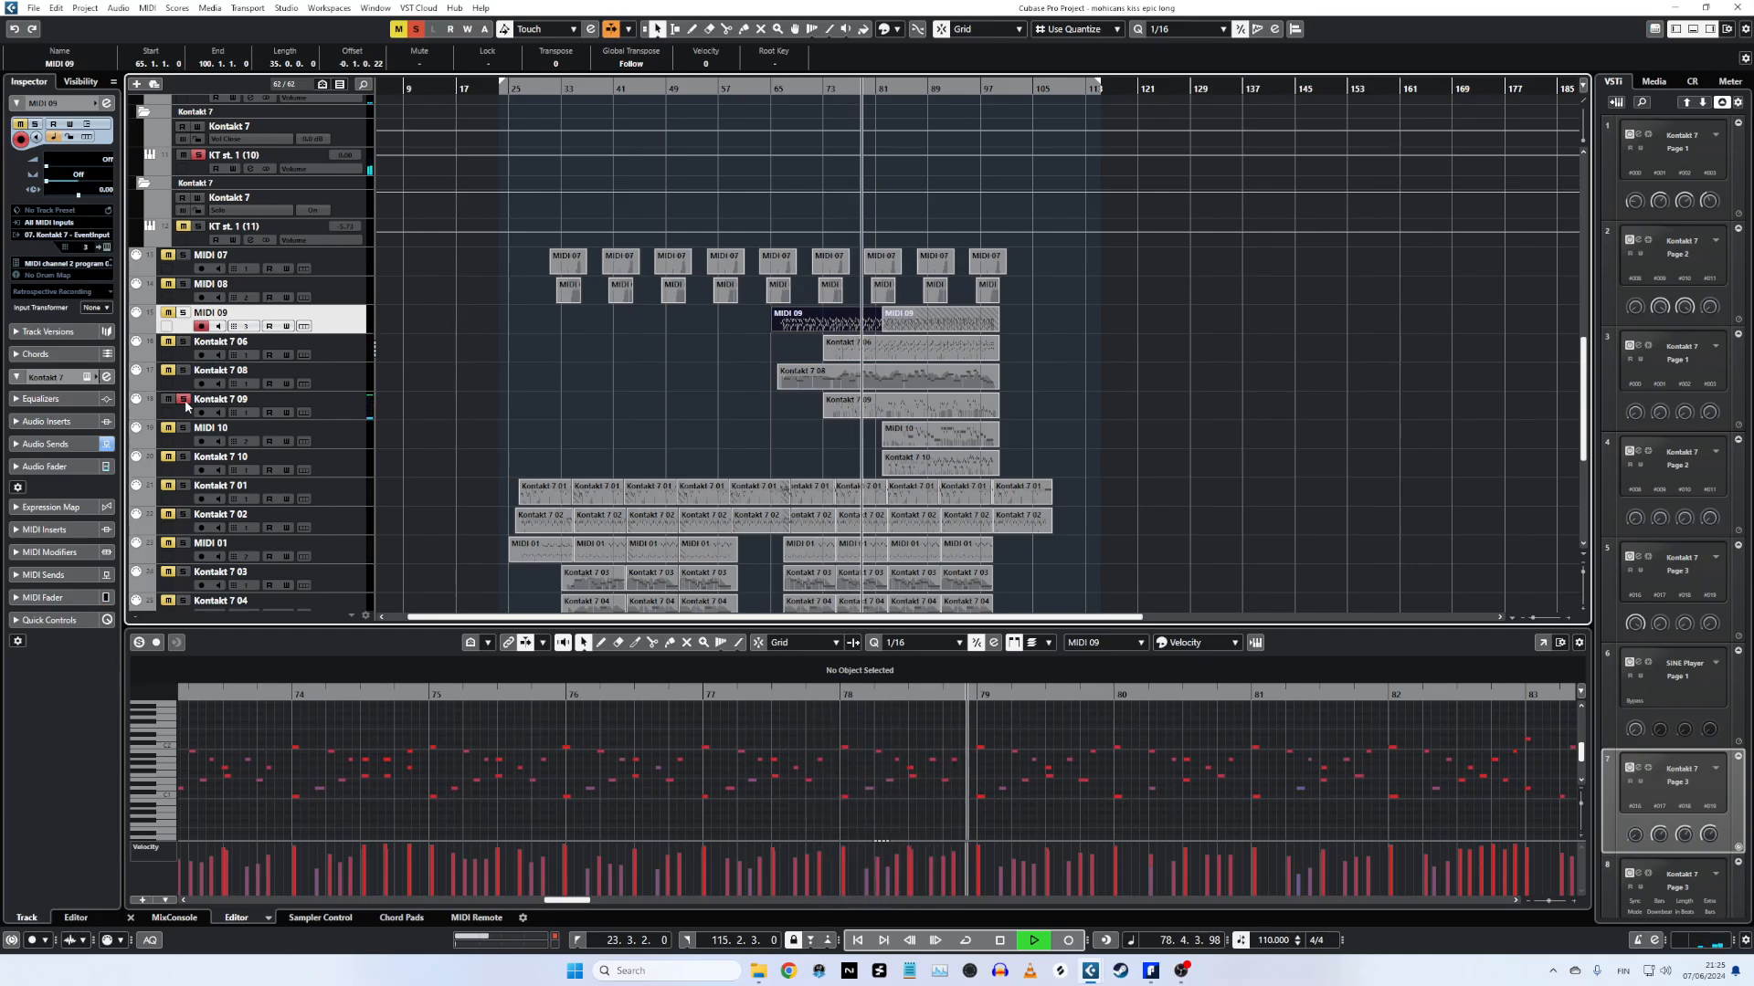
{"action": "left_click", "coordinate": [946, 419]}
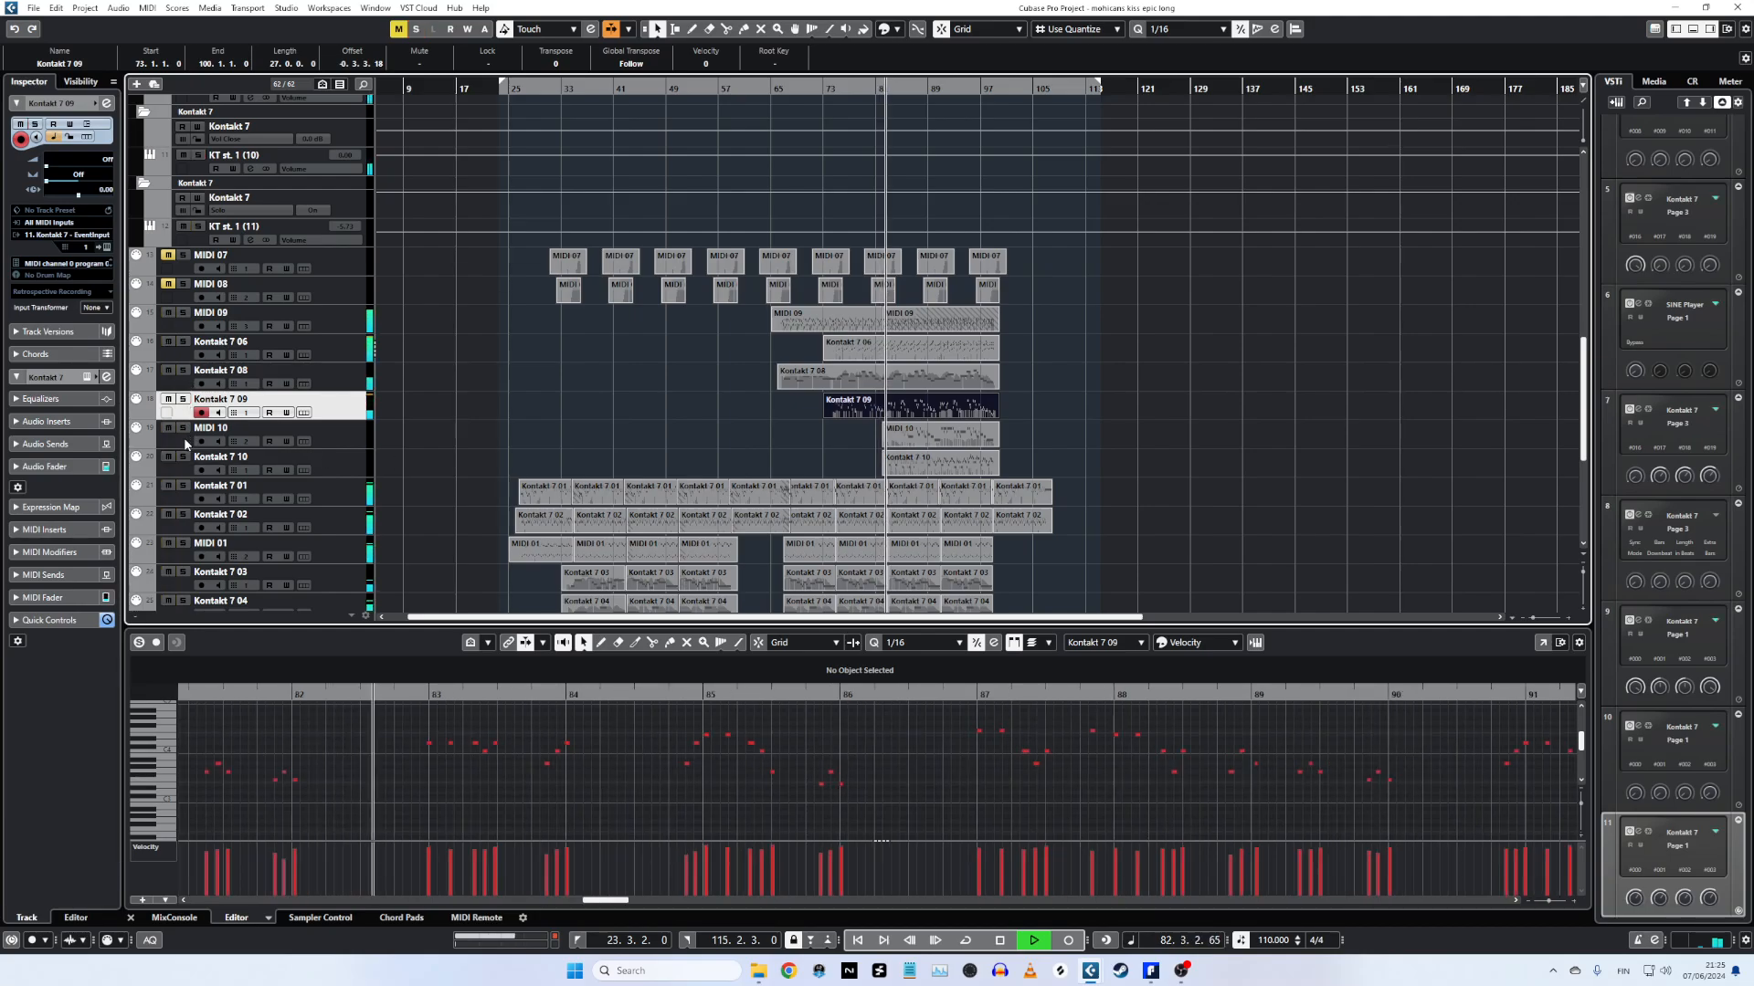
{"action": "left_click", "coordinate": [183, 400]}
Solo MIDI 10 and Kontakt 7 10 one after the other from about bar 83, releasing each solo.
{"action": "left_click", "coordinate": [183, 427]}
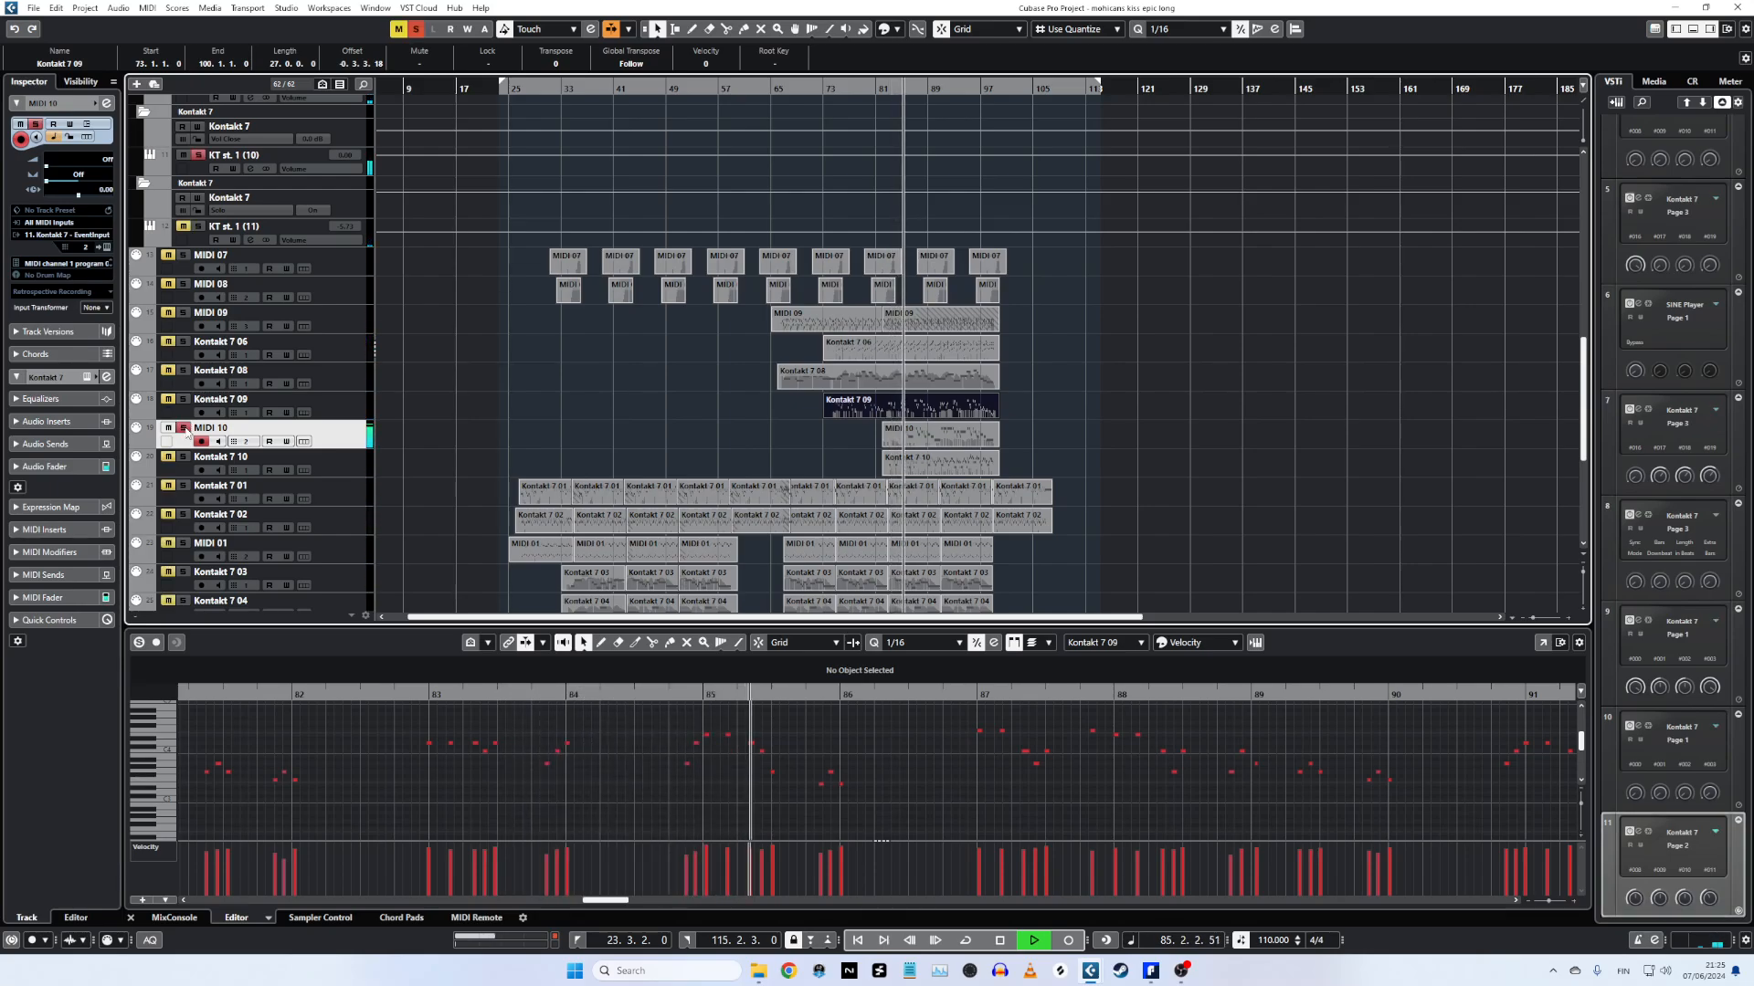
{"action": "left_click", "coordinate": [182, 427]}
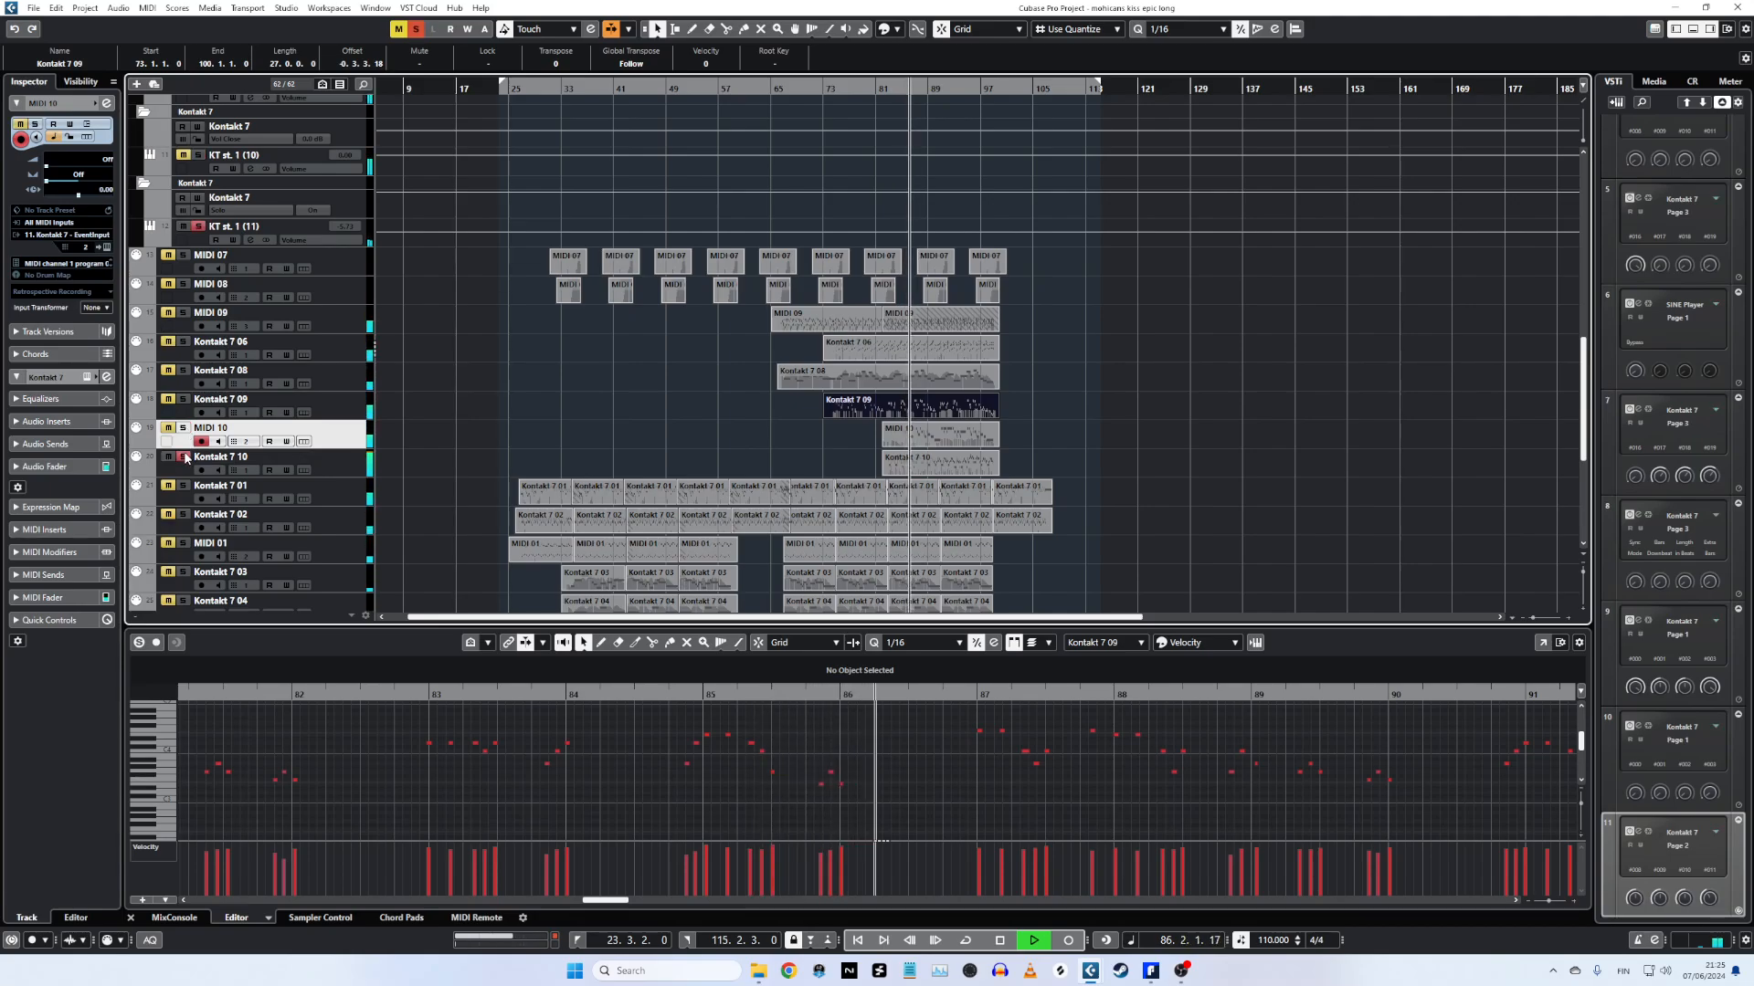
{"action": "left_click", "coordinate": [184, 457]}
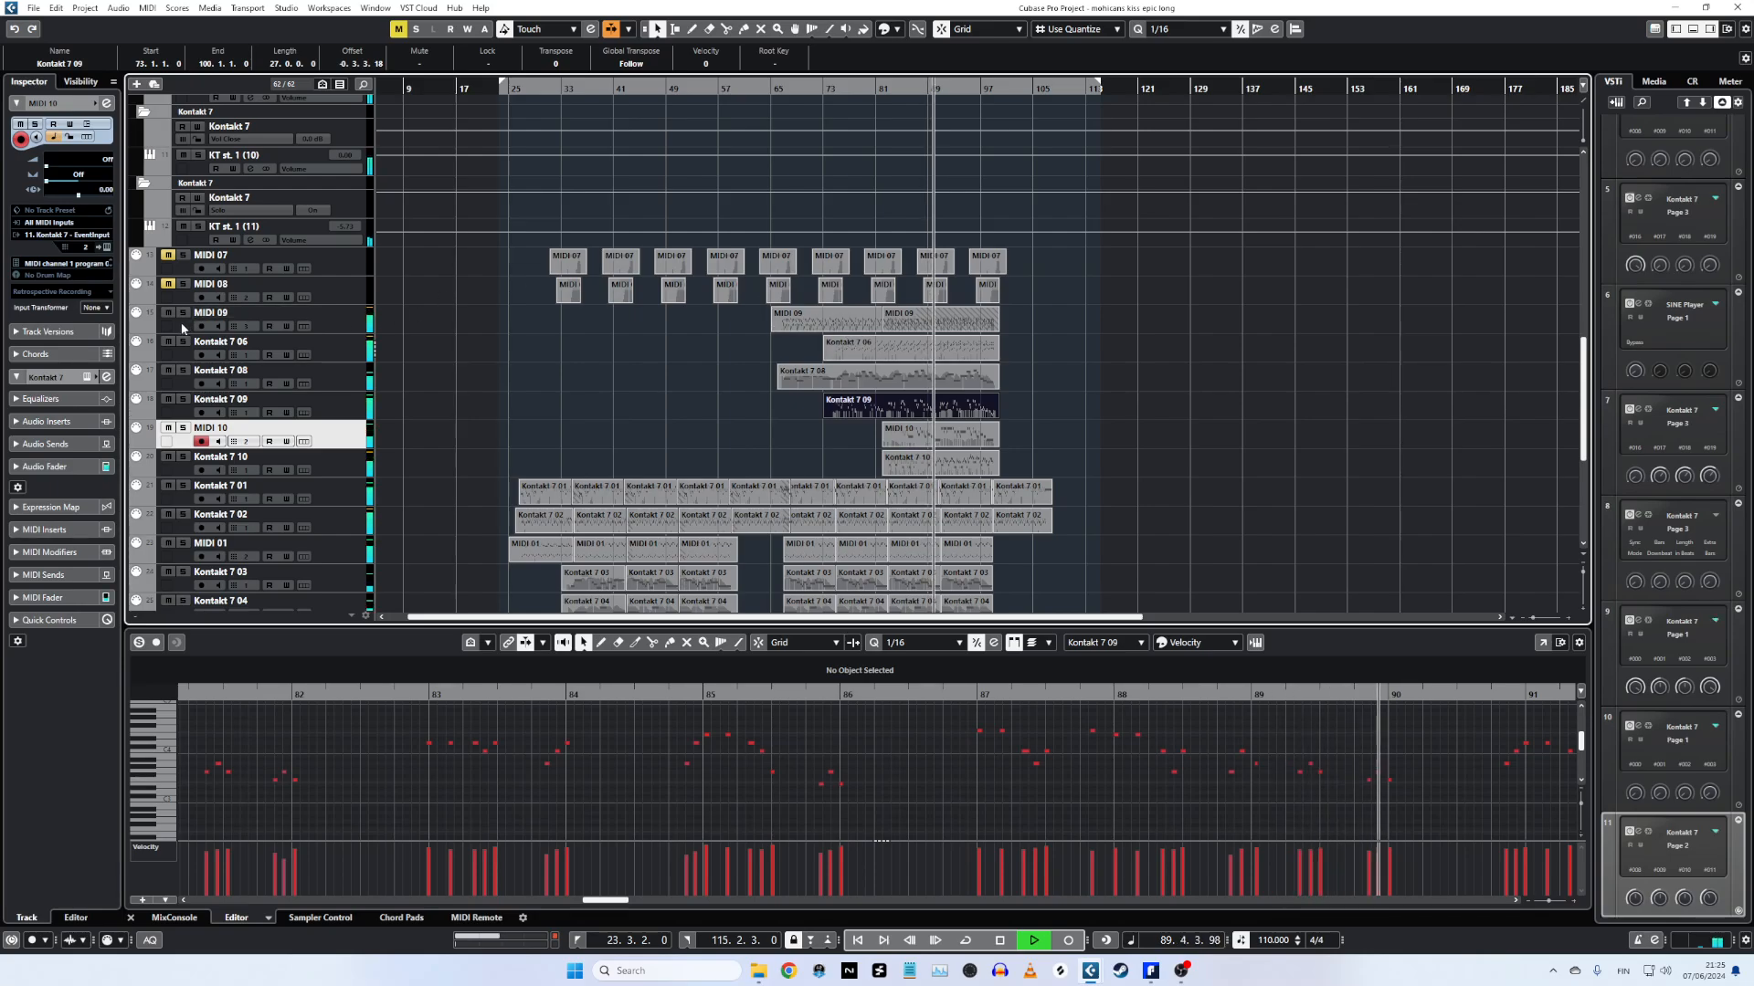
Let the full arrangement play while looking over the tracks and stop playback at about bar 94.
{"action": "scroll", "coordinate": [1114, 358], "scroll_direction": "down", "scroll_amount": 5}
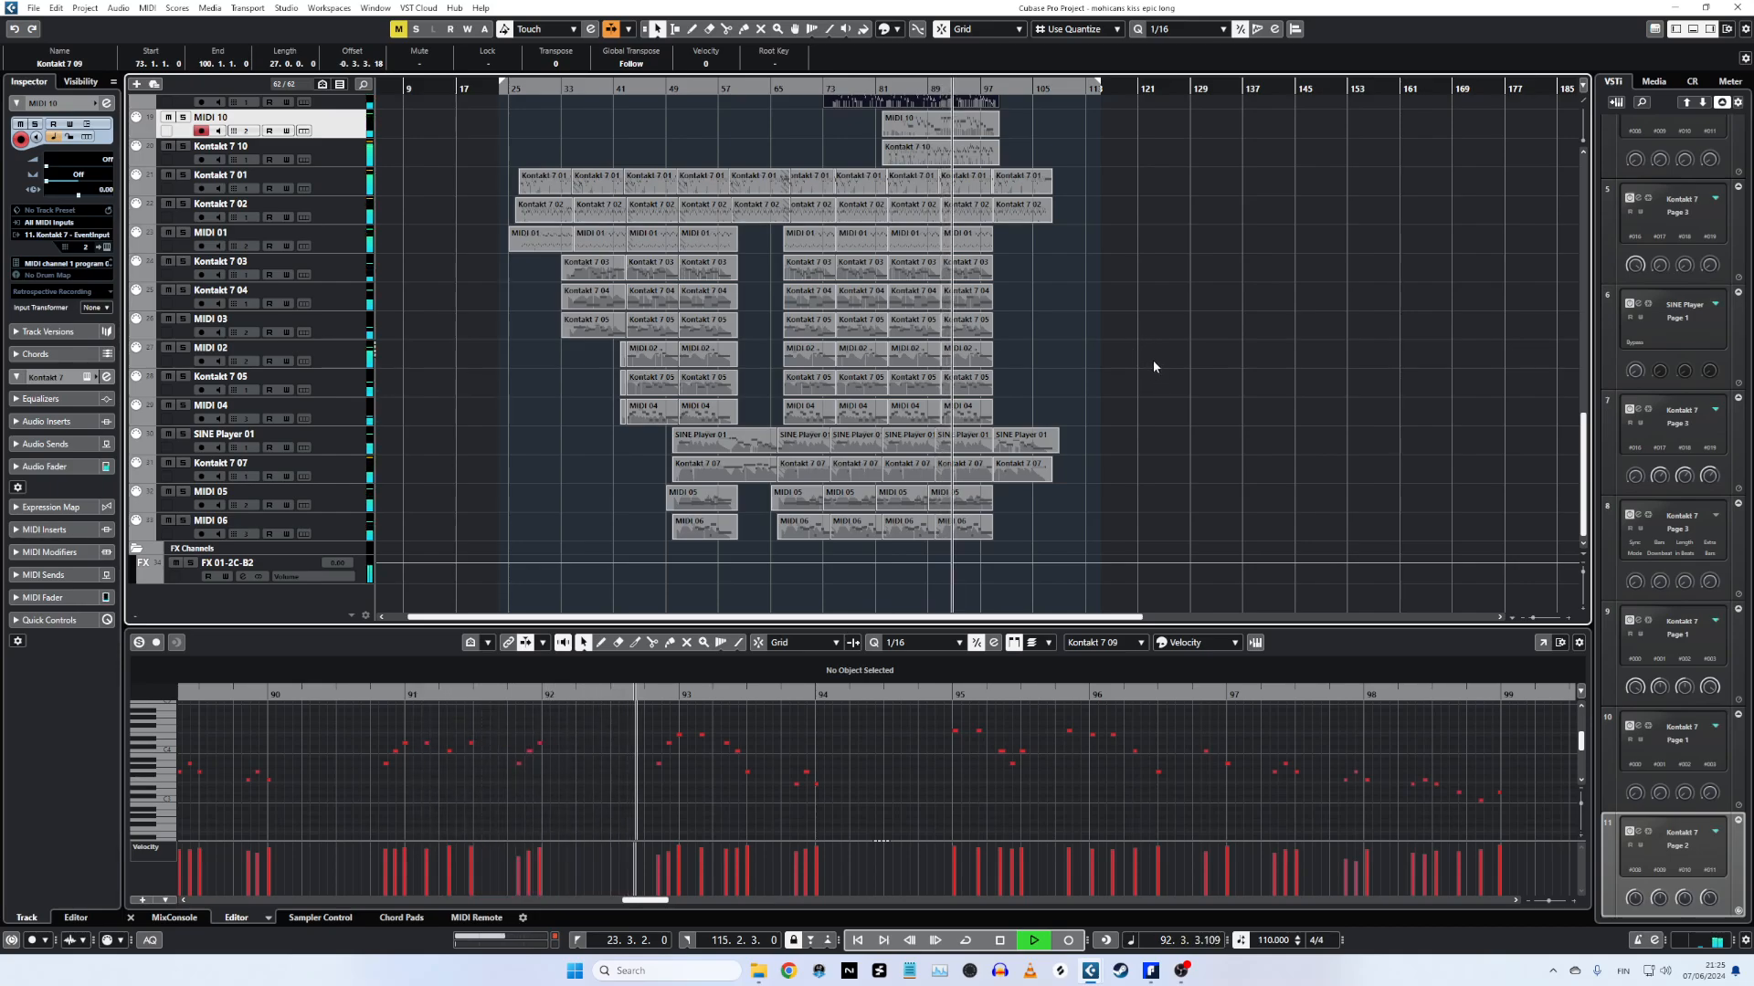
{"action": "scroll", "coordinate": [1136, 350], "scroll_direction": "up", "scroll_amount": 3}
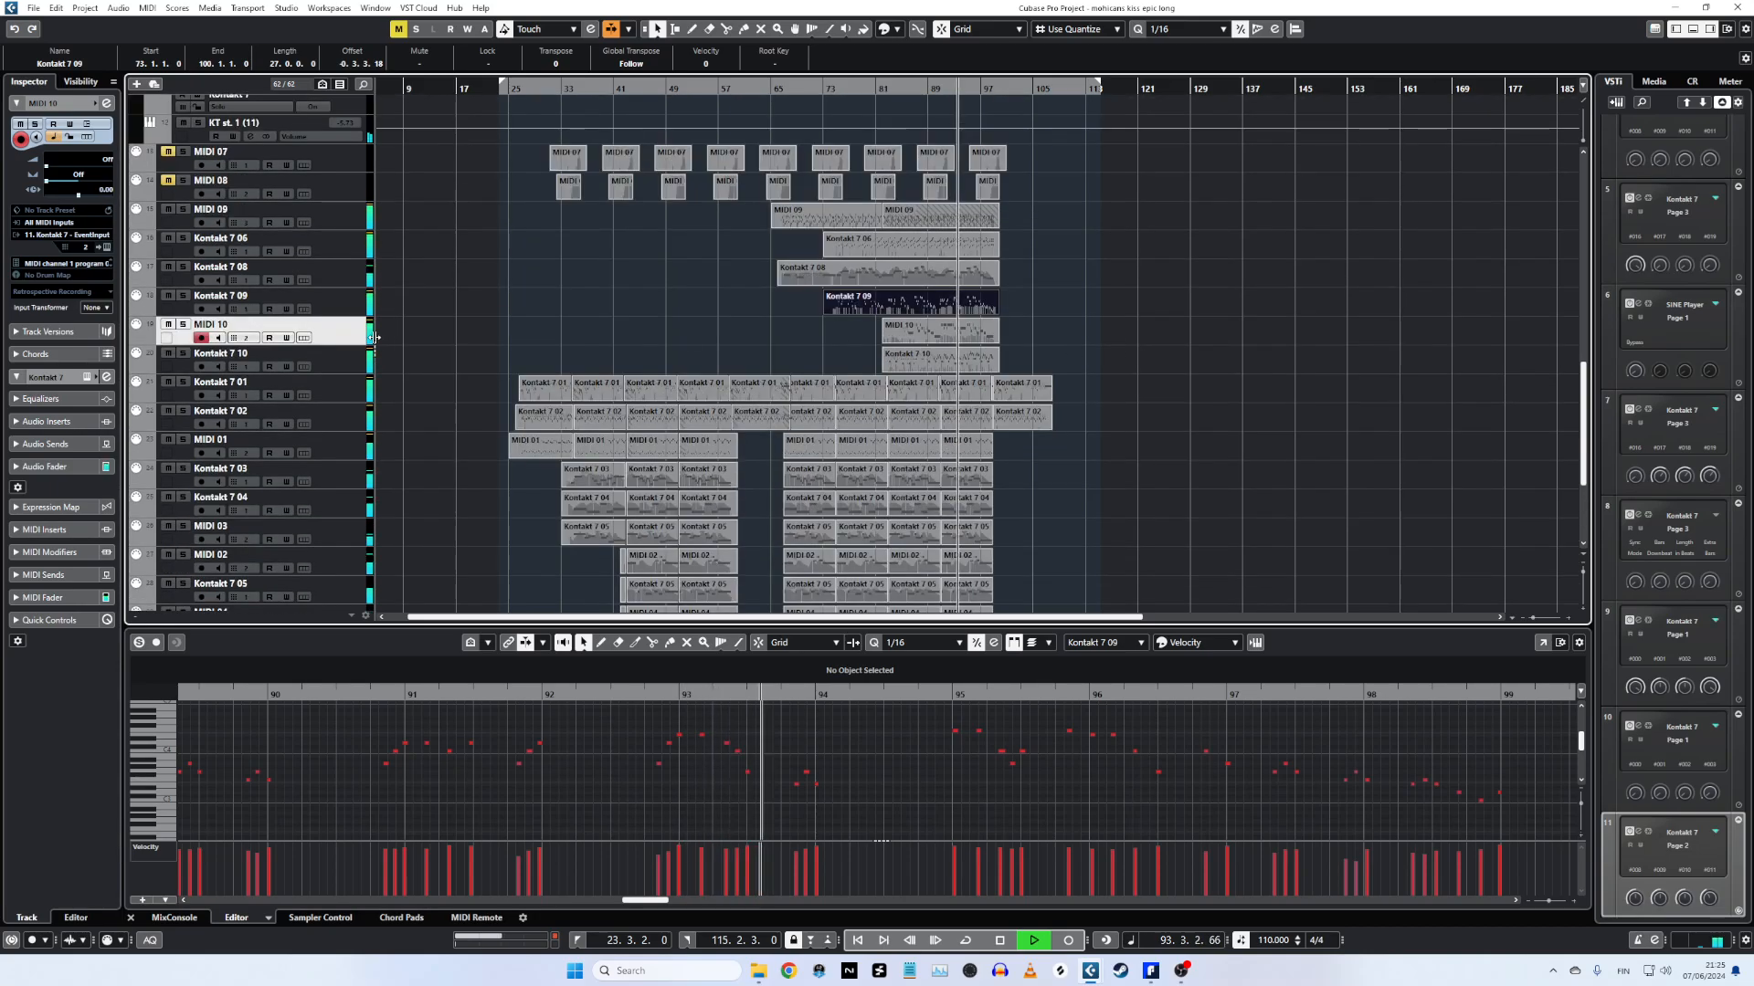
{"action": "left_click", "coordinate": [1001, 940]}
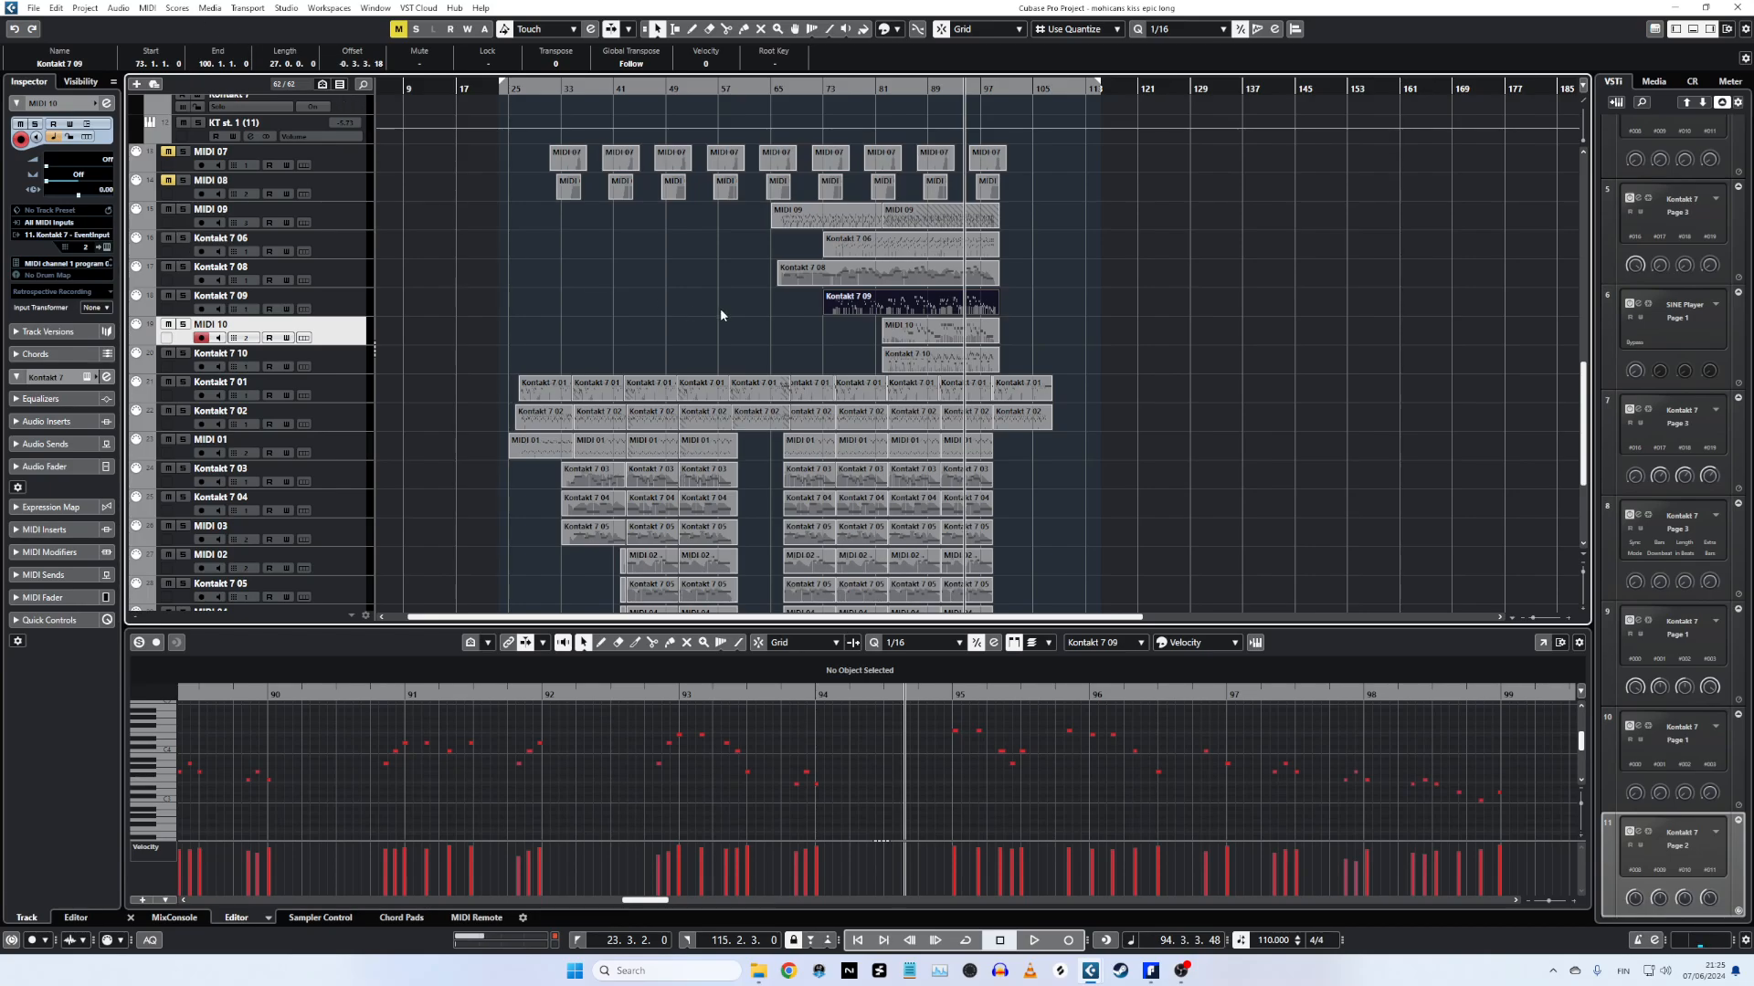
Show the parts starting around bar 50 in the editor one by one, from MIDI 04 up through the tracks to Kontakt 7 03.
{"action": "scroll", "coordinate": [756, 288], "scroll_direction": "down", "scroll_amount": 5}
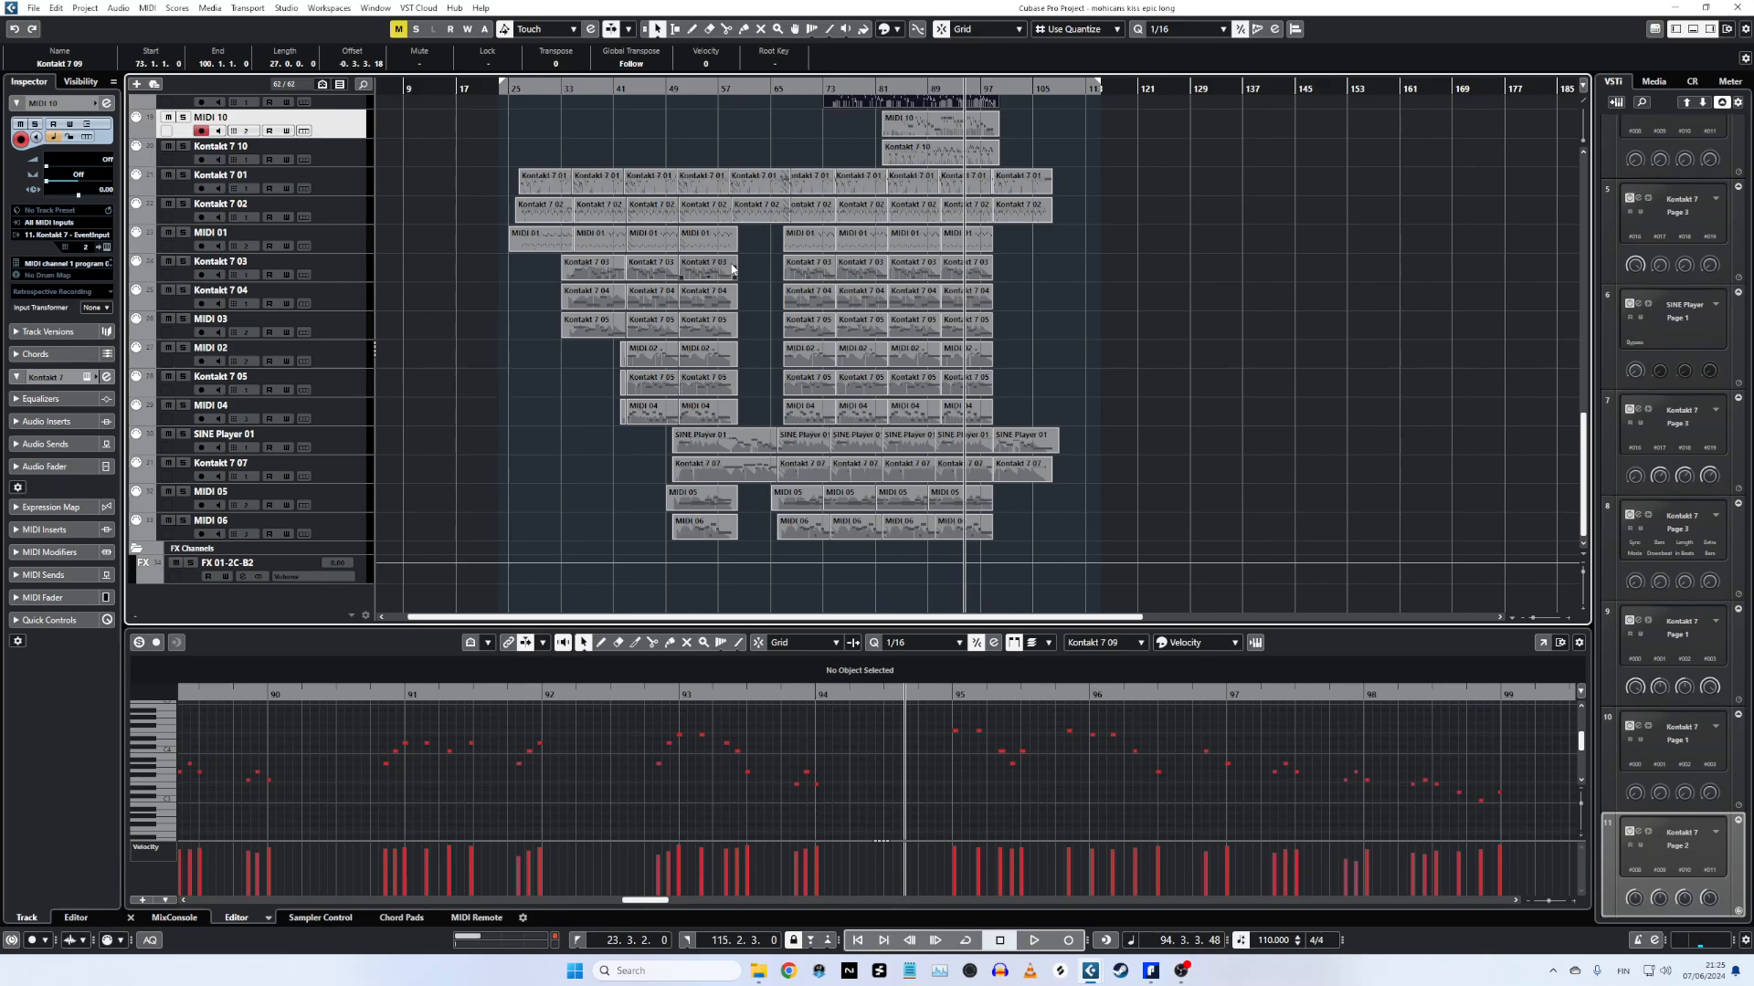
{"action": "left_click", "coordinate": [718, 416]}
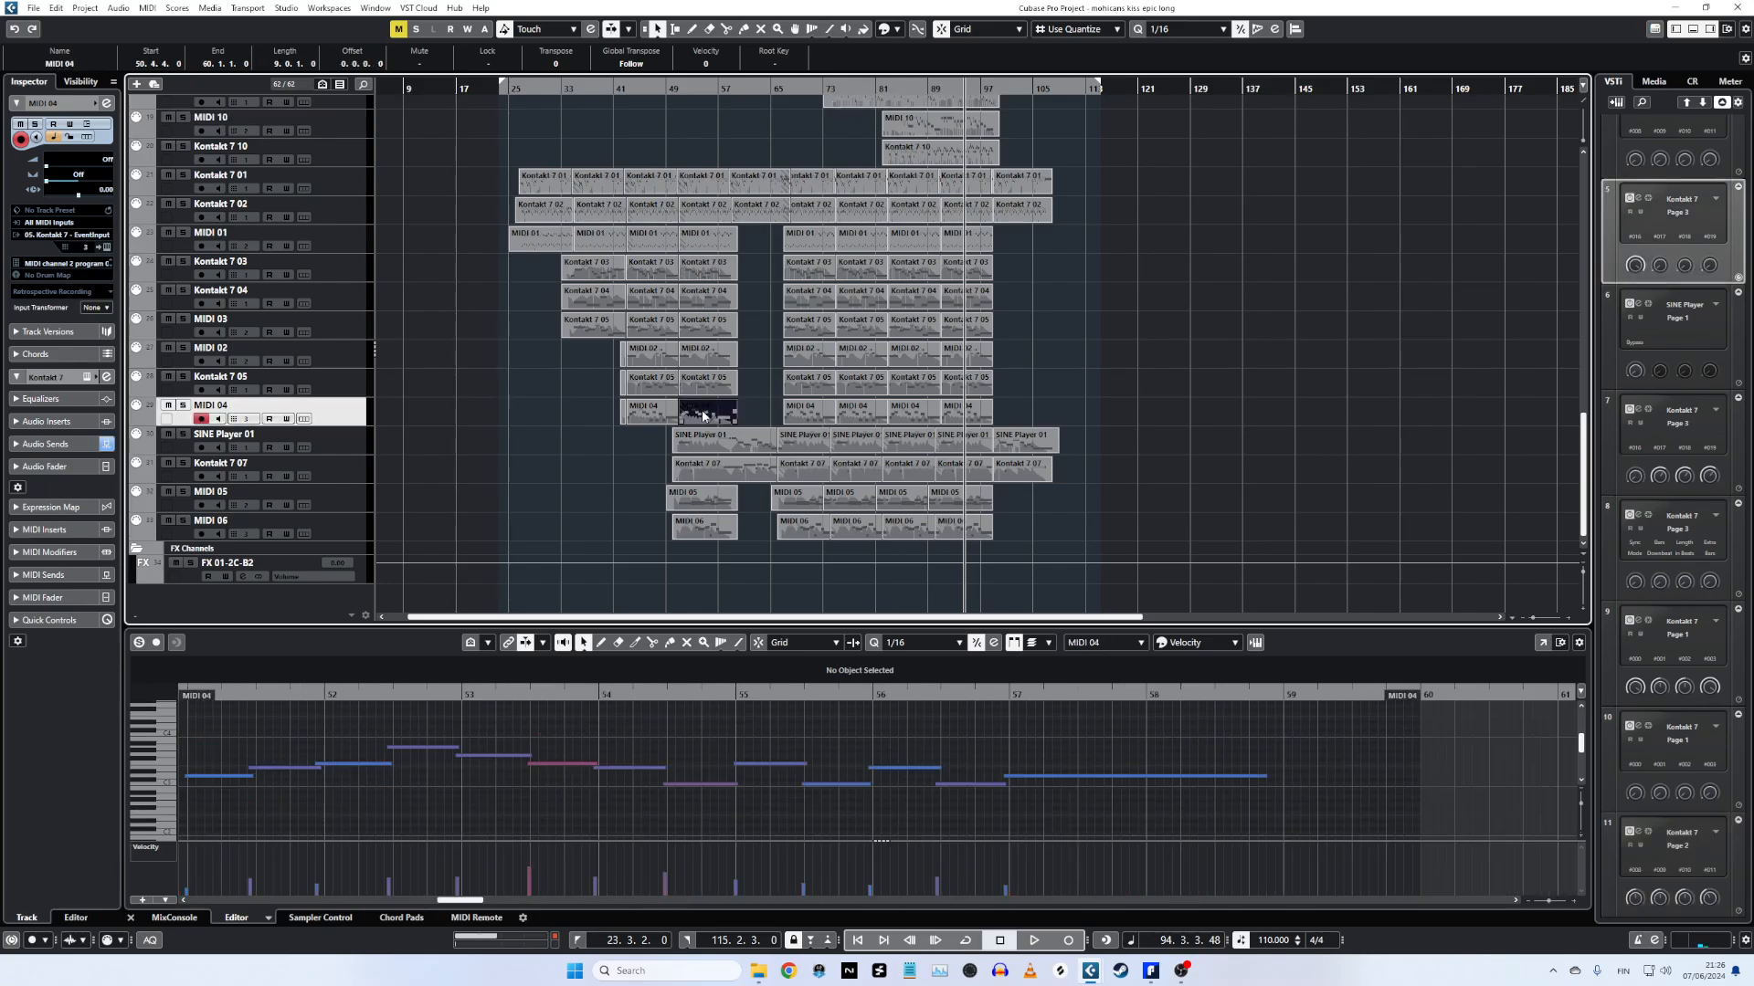
{"action": "left_click", "coordinate": [702, 386]}
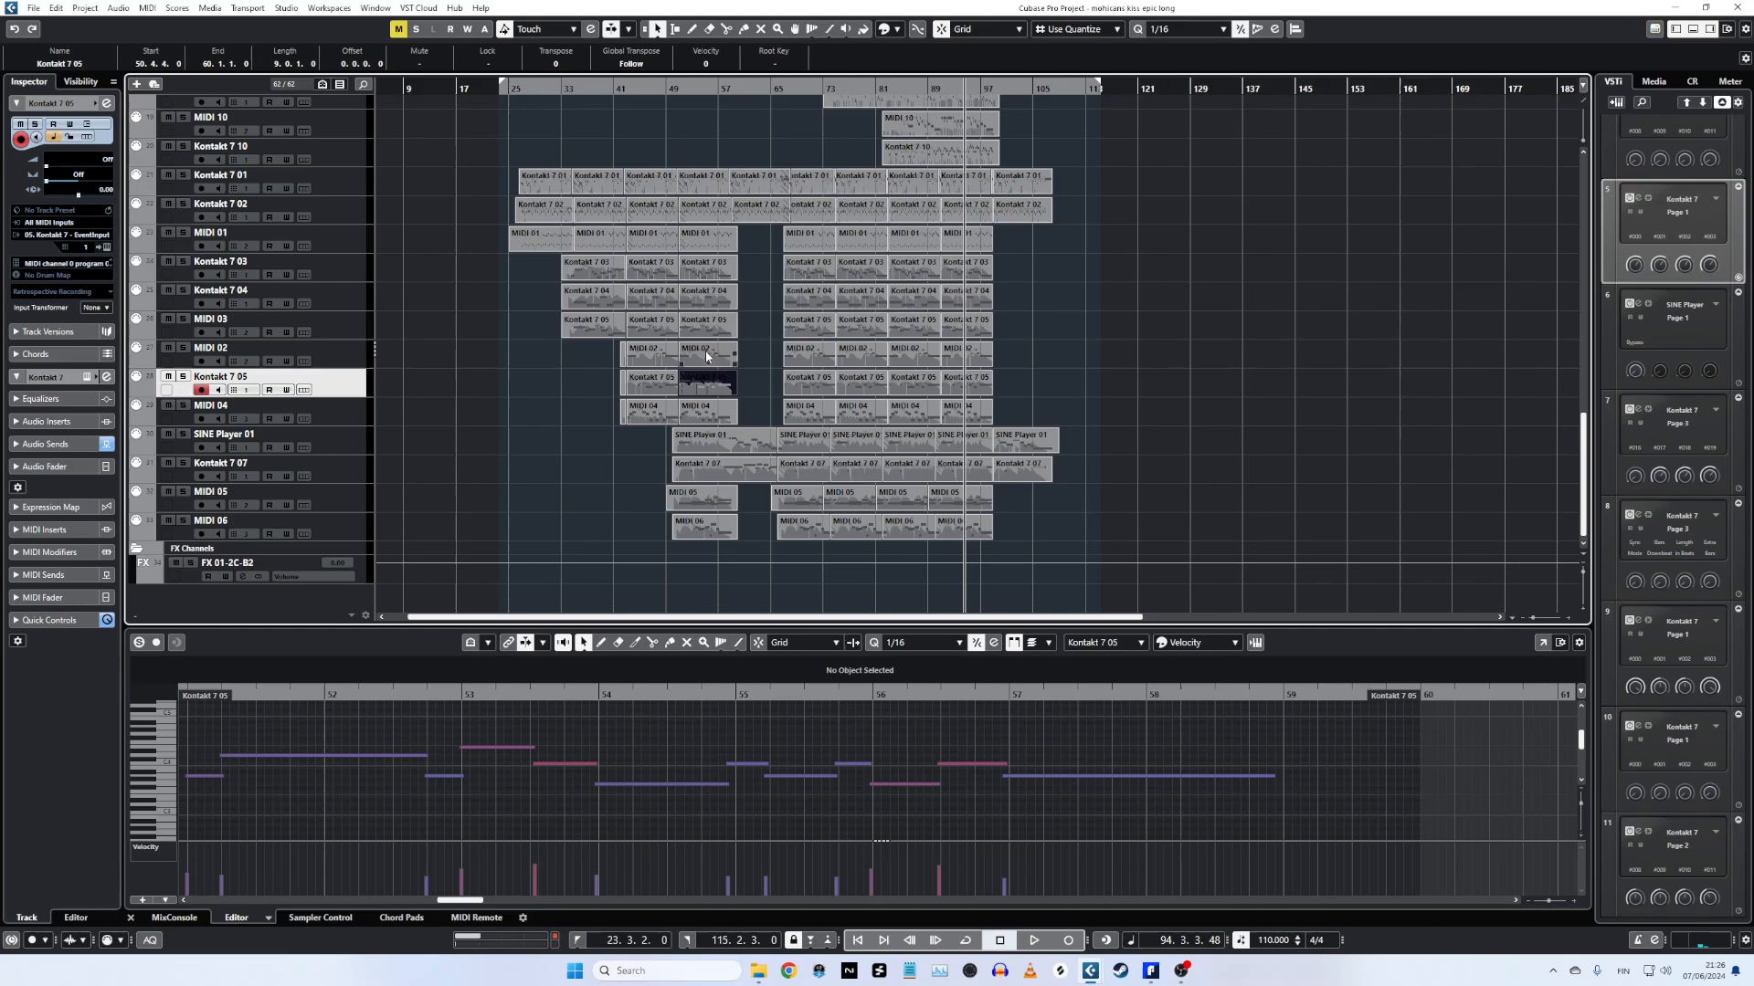
{"action": "left_click", "coordinate": [705, 356]}
{"action": "left_click", "coordinate": [713, 324]}
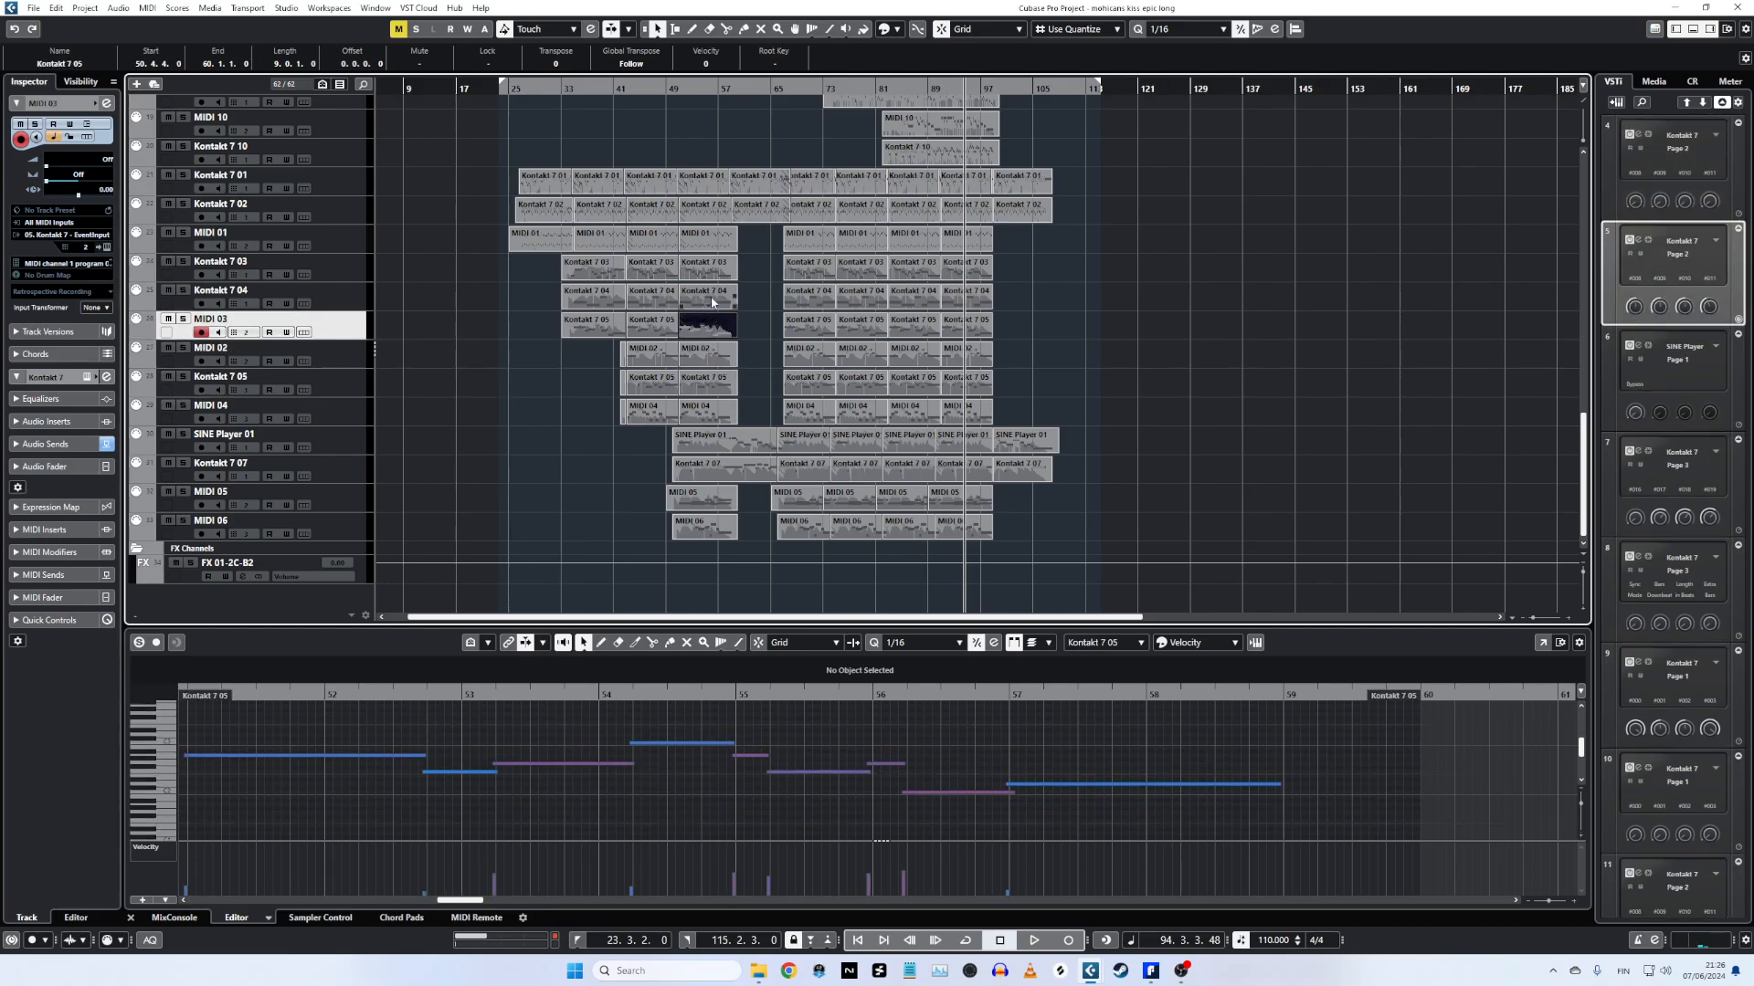
{"action": "left_click", "coordinate": [712, 301]}
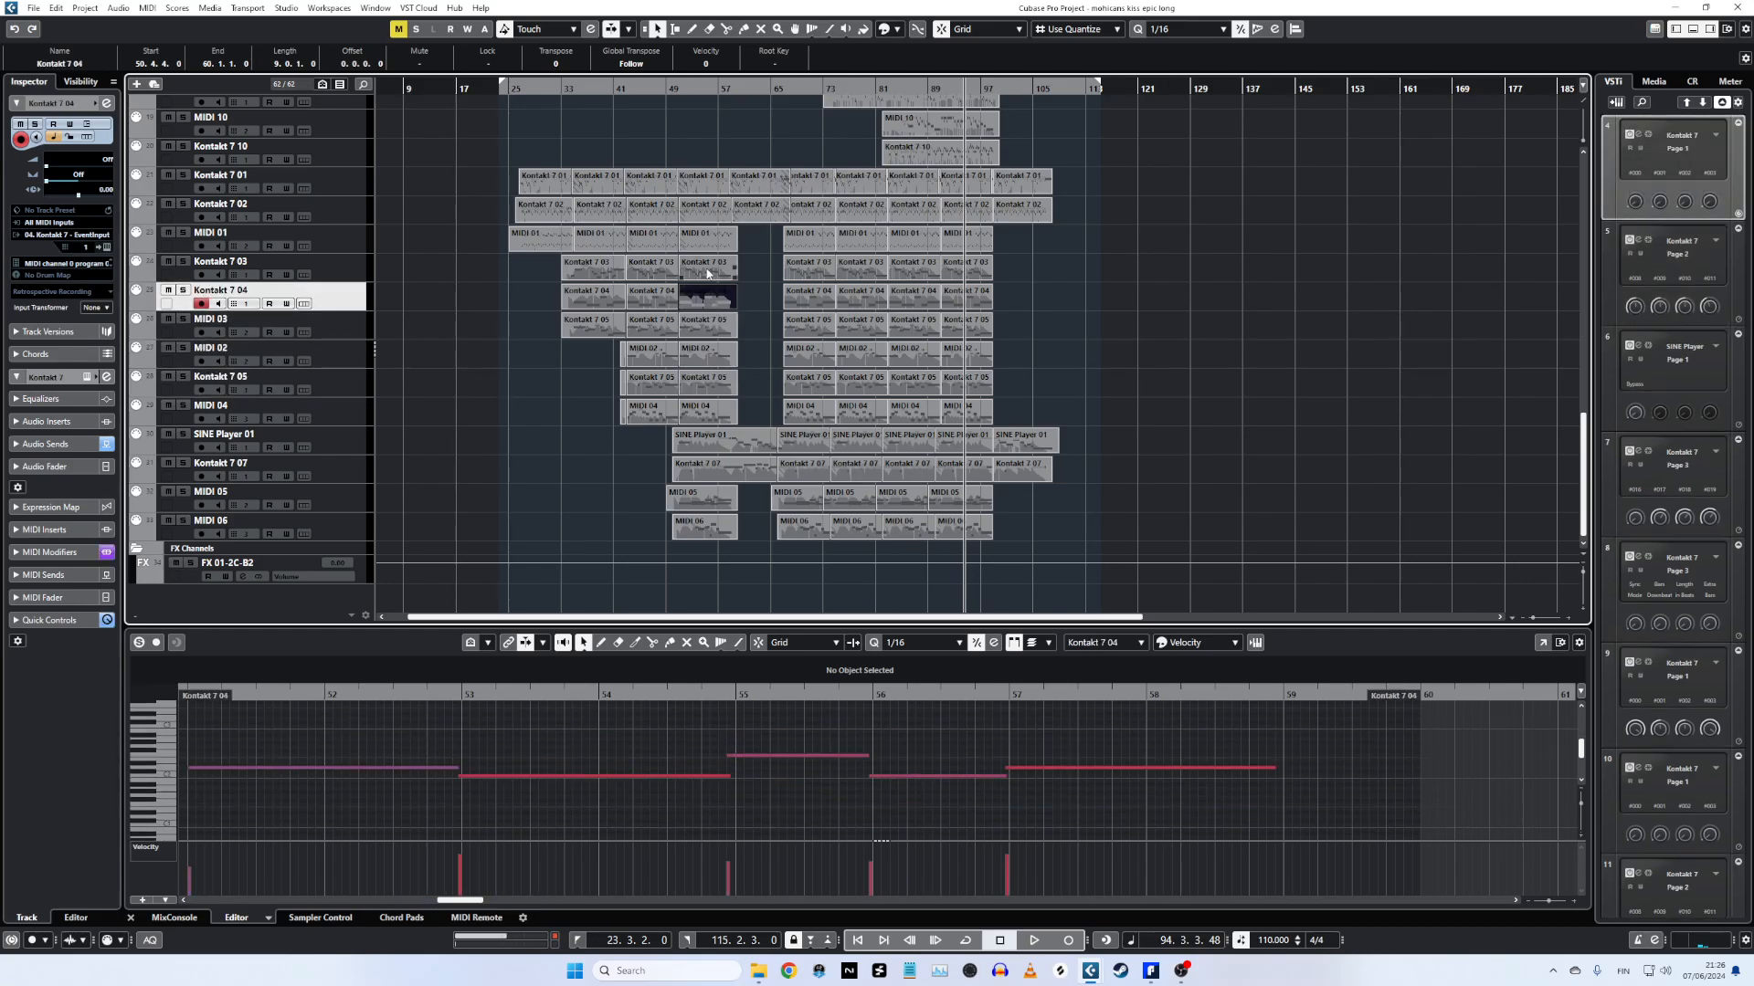
{"action": "key", "text": "Up"}
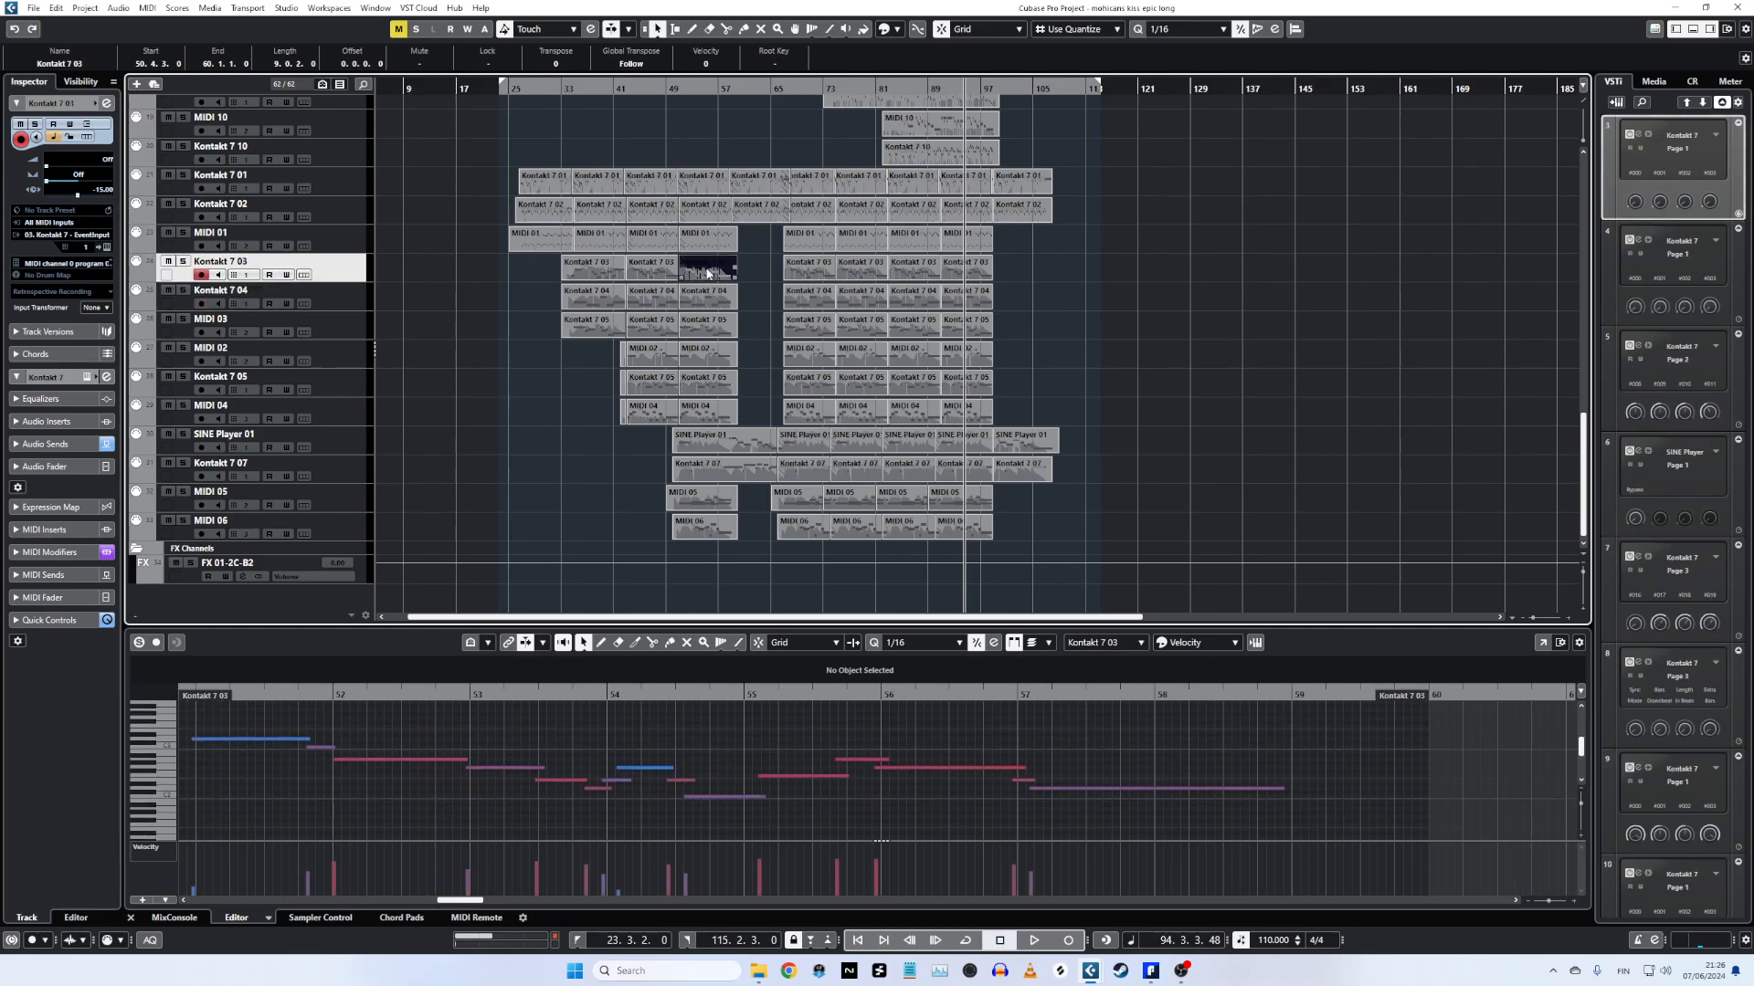
Step through the parts around bar 50 from MIDI 02 down to MIDI 06, including SINE Player 01 and Kontakt 7 07, in the editor.
{"action": "left_click", "coordinate": [705, 354]}
{"action": "left_click", "coordinate": [703, 382]}
{"action": "left_click", "coordinate": [702, 413]}
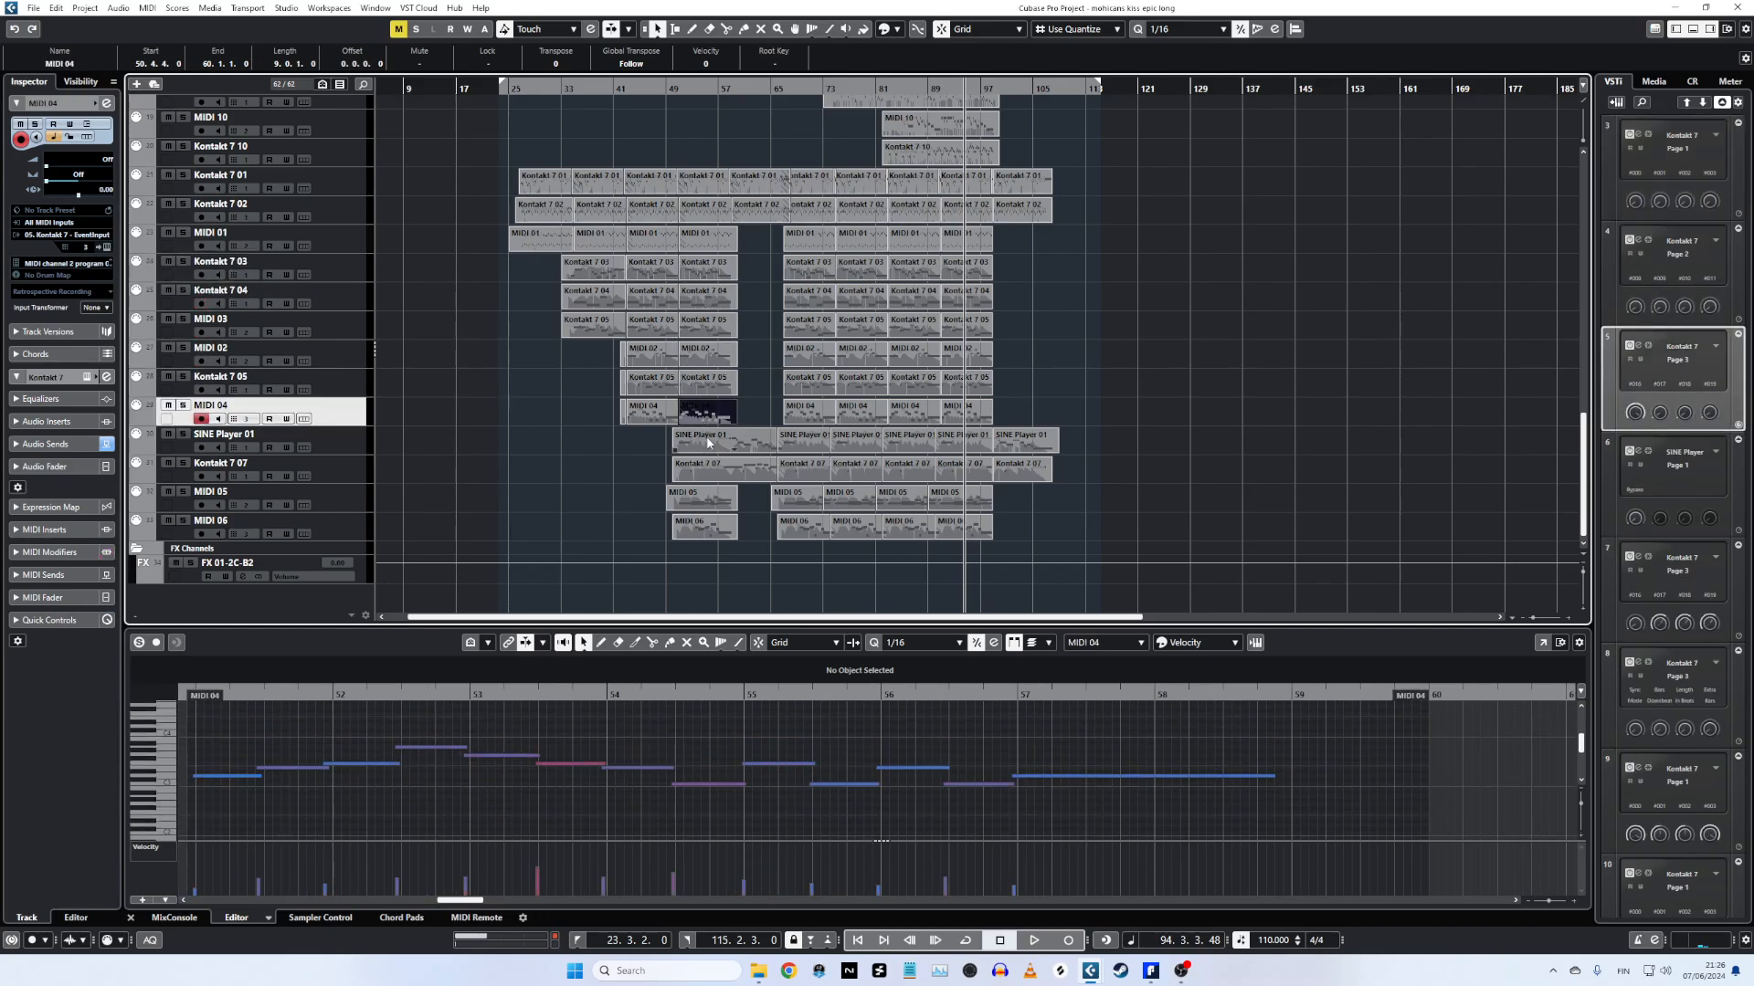
{"action": "left_click", "coordinate": [700, 442]}
{"action": "left_click", "coordinate": [703, 470]}
{"action": "left_click", "coordinate": [705, 499]}
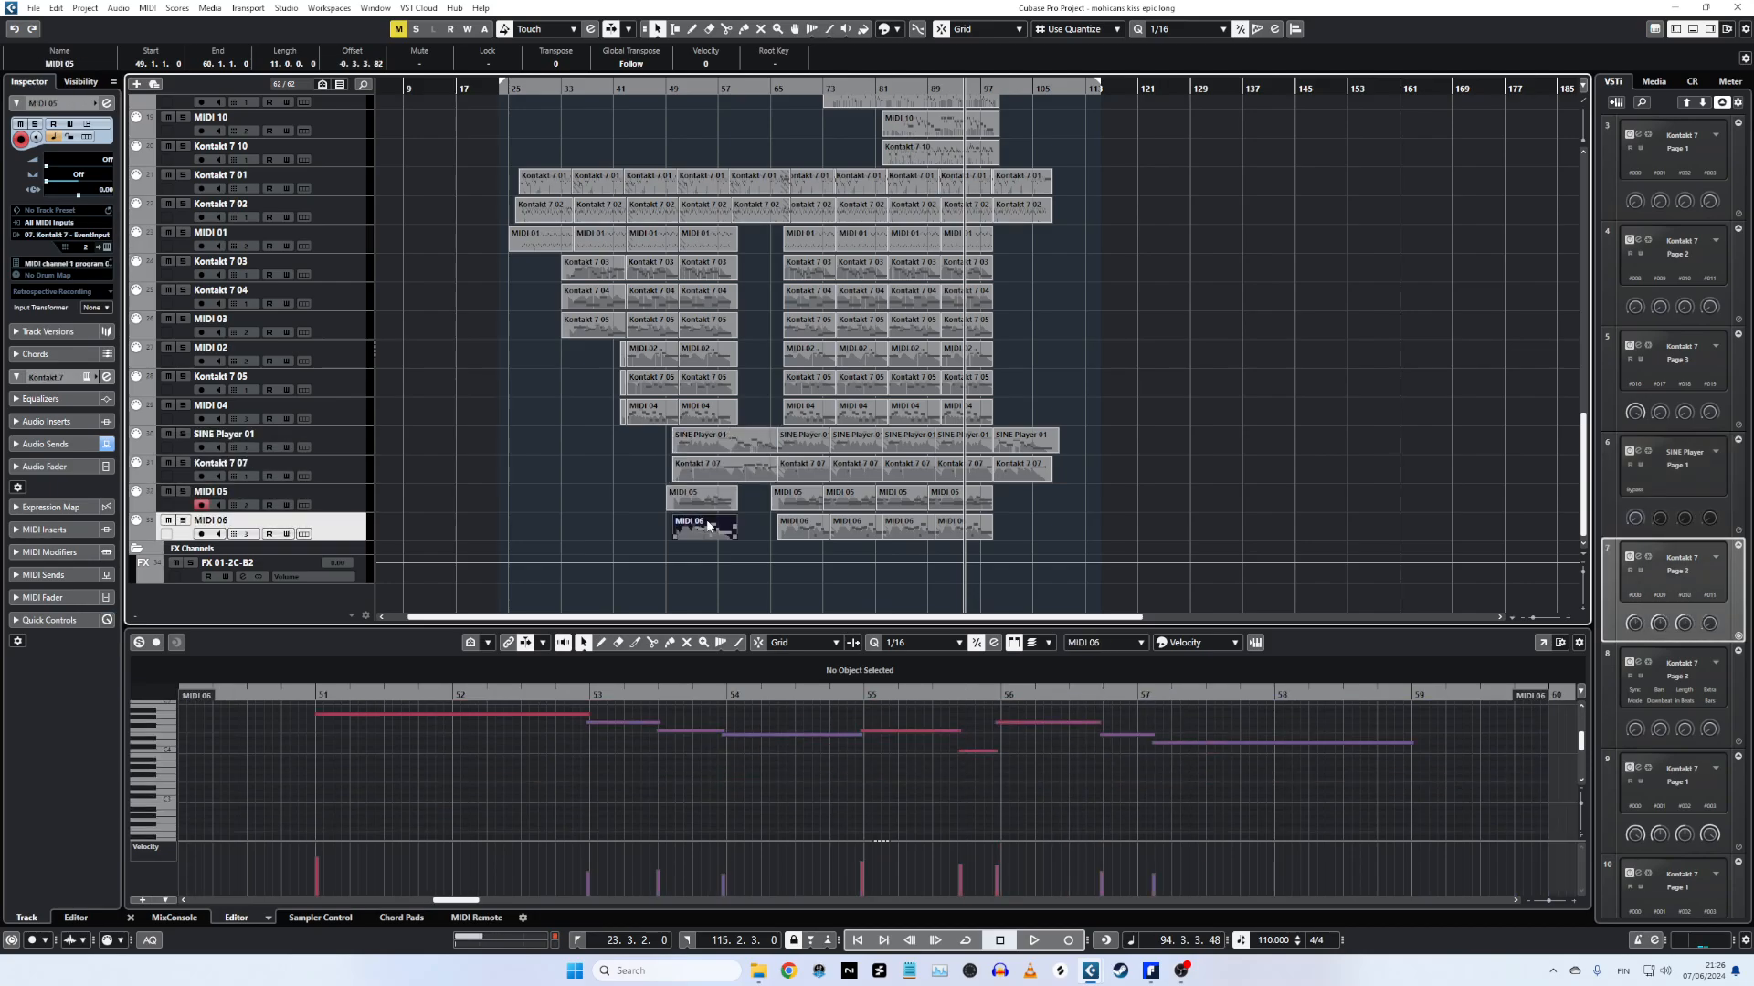
{"action": "left_click", "coordinate": [708, 528]}
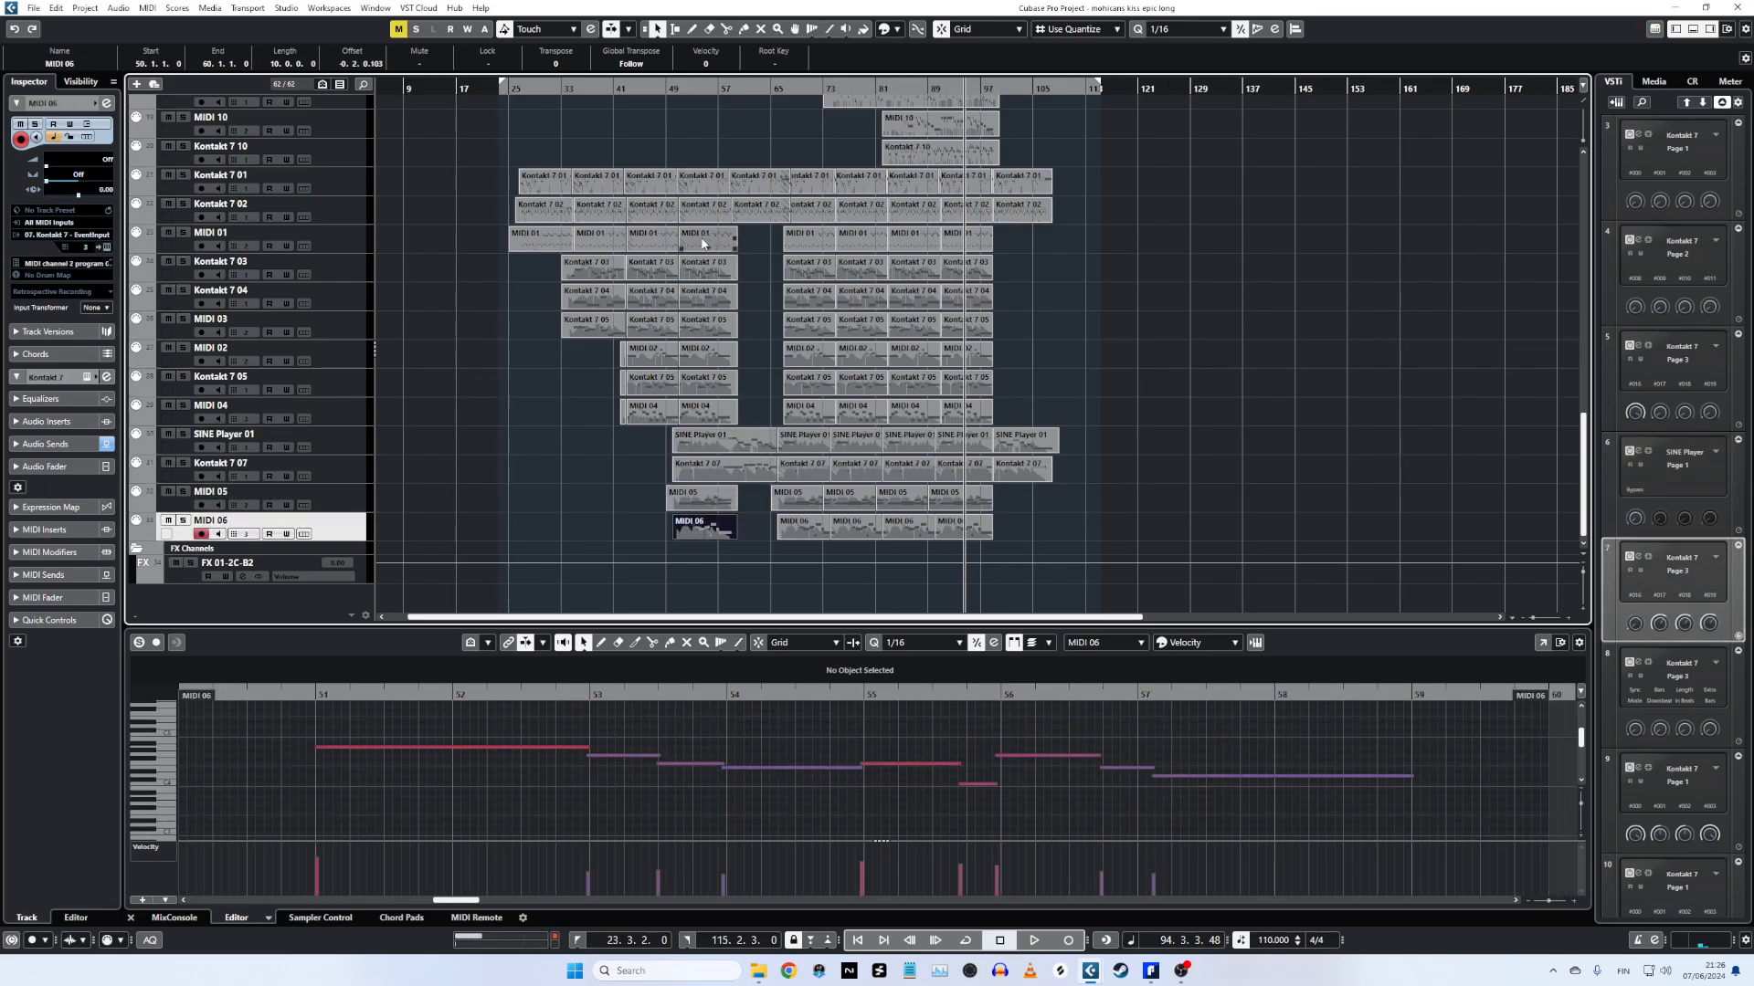